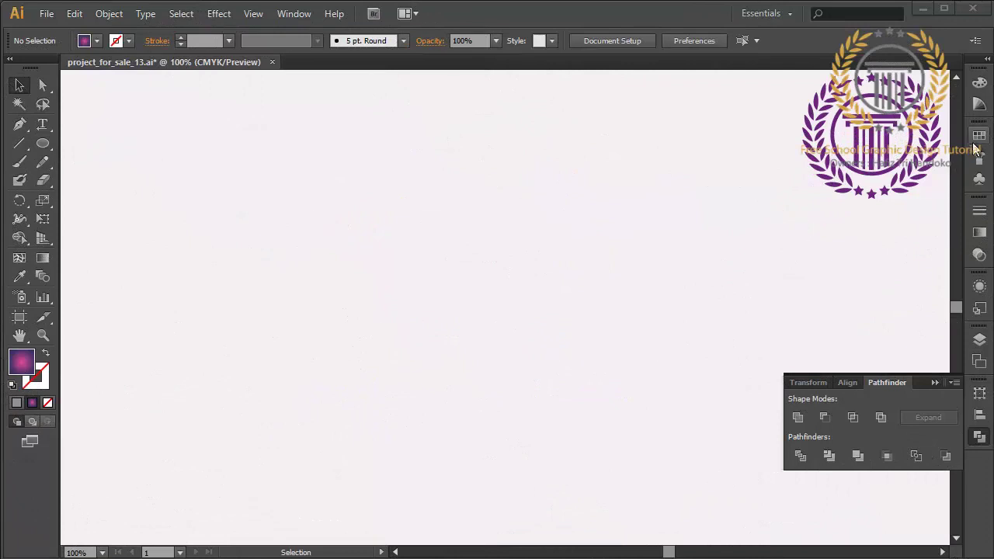
Set the fill colour to the light grey swatch and pick the Pen tool
left_click(977, 145)
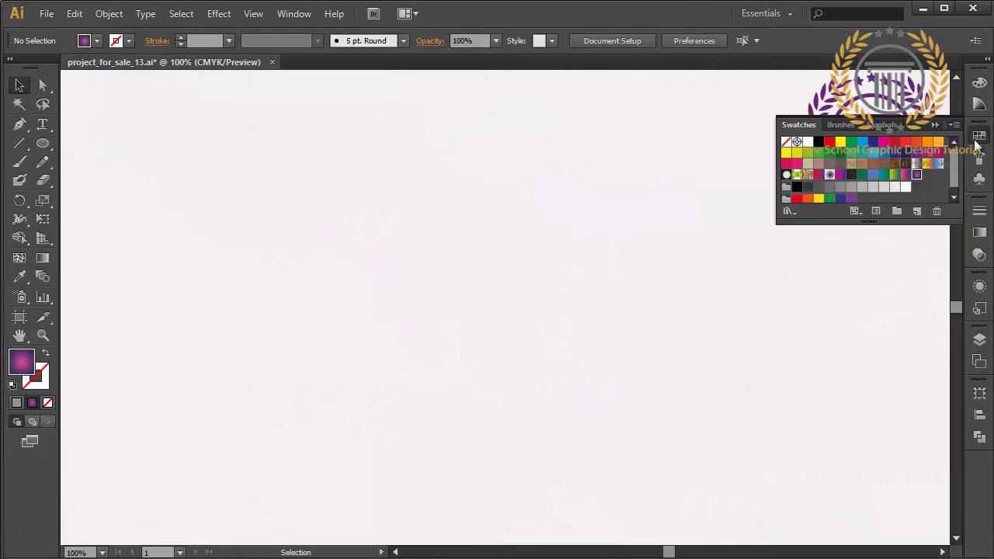
left_click(878, 187)
left_click(698, 141)
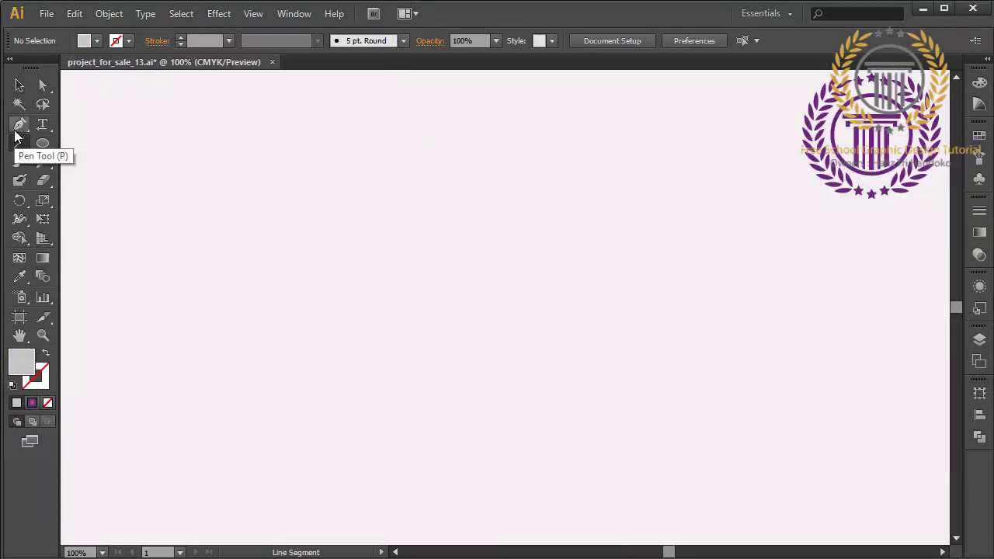
left_click(20, 124)
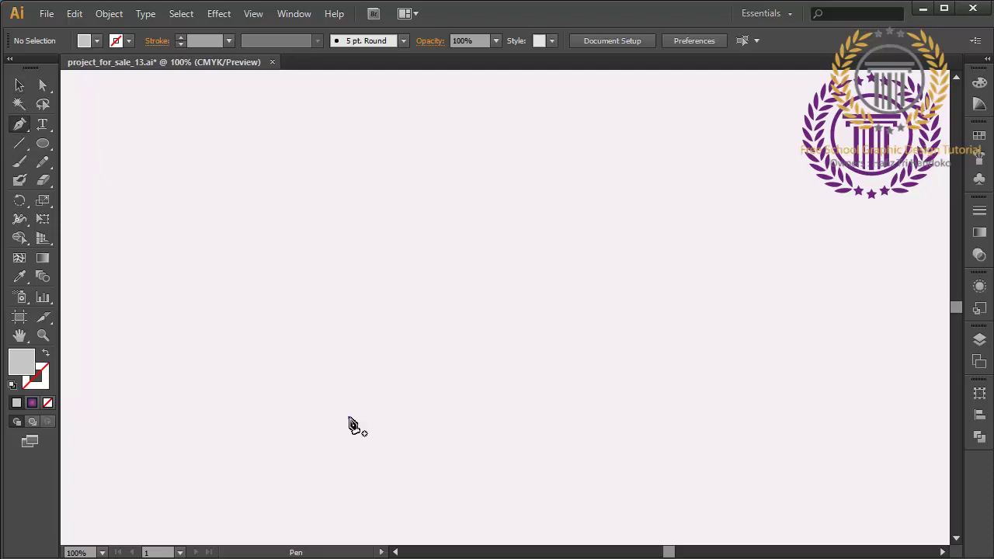
Pen-draw a curved leaf outline from base to pointed tip and down into a stem
left_click(349, 418)
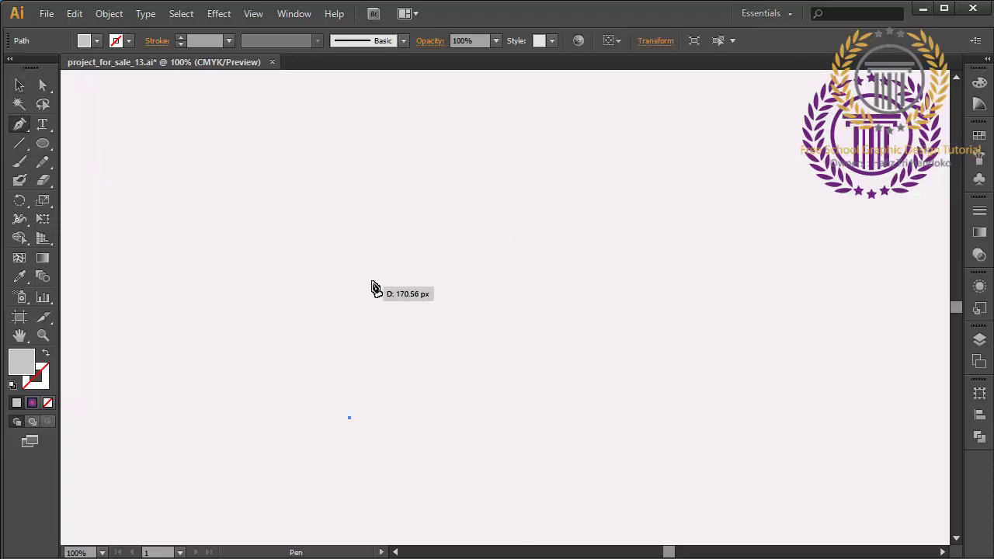
left_click_drag(388, 265, 437, 228)
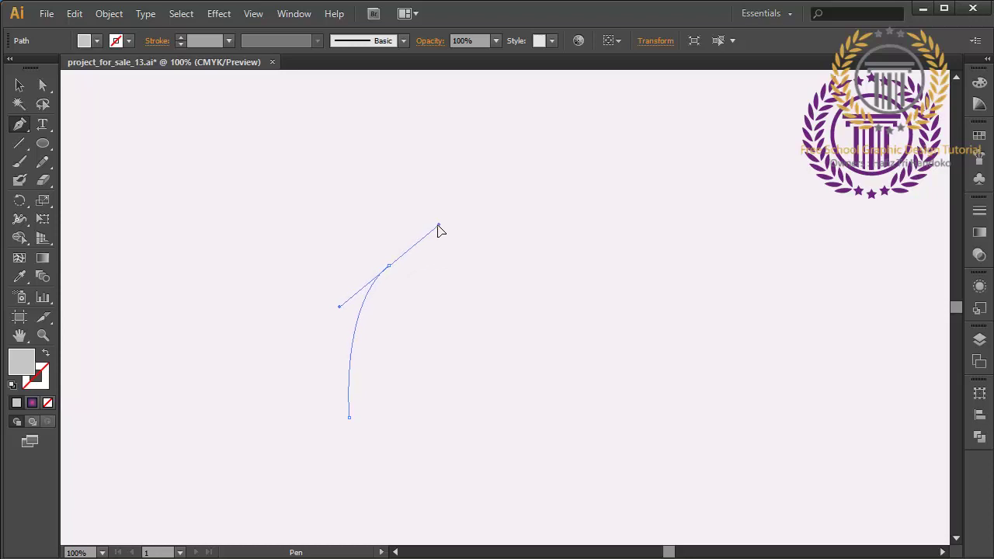
left_click(532, 228)
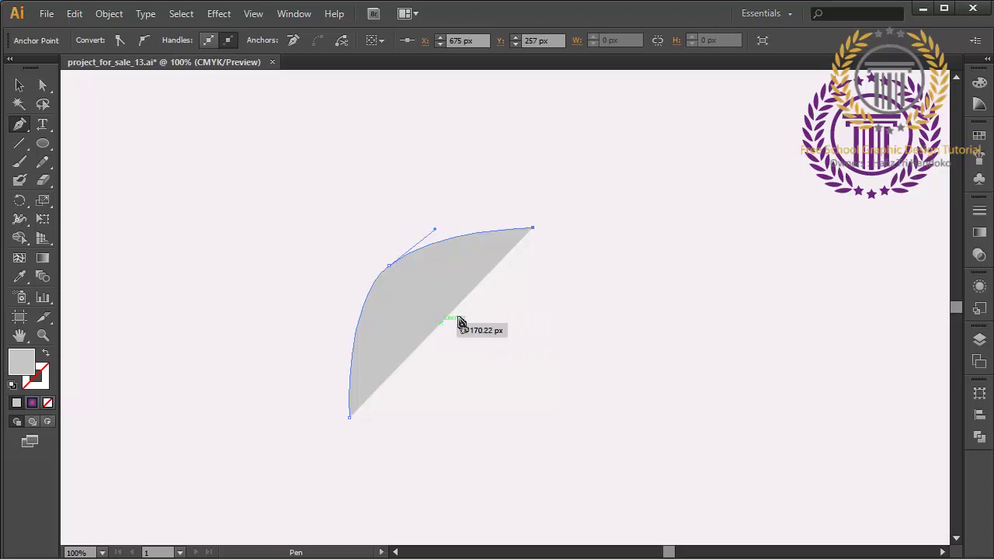
left_click_drag(490, 309, 473, 366)
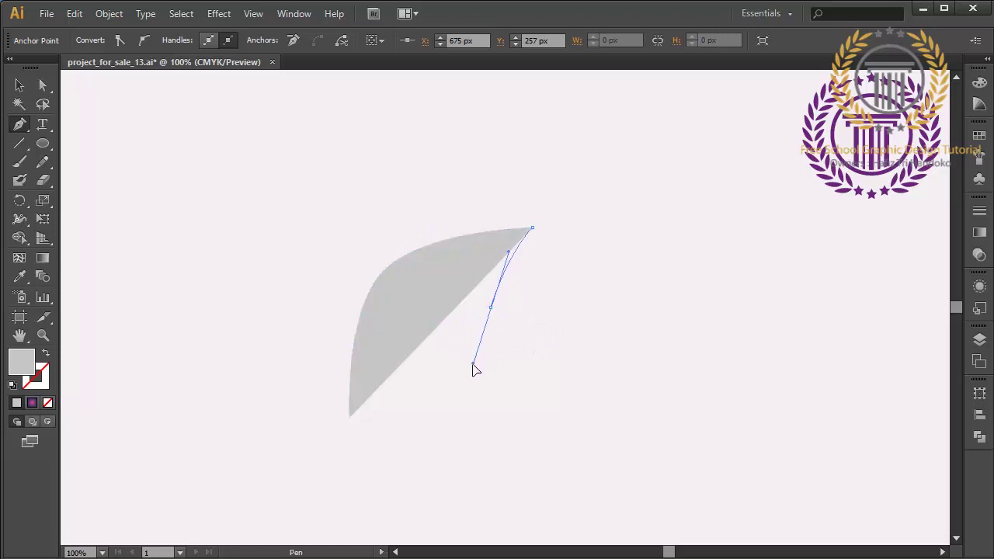
left_click_drag(372, 368, 347, 371)
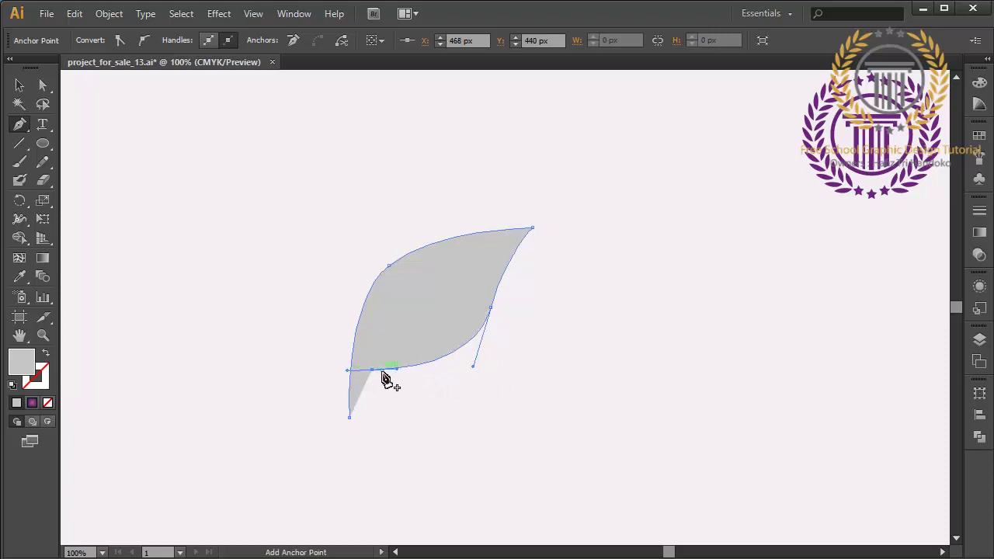
mouse_move(350, 418)
left_mouse_down()
mouse_move(366, 420)
mouse_move(368, 436)
mouse_move(368, 426)
mouse_move(352, 427)
left_mouse_up()
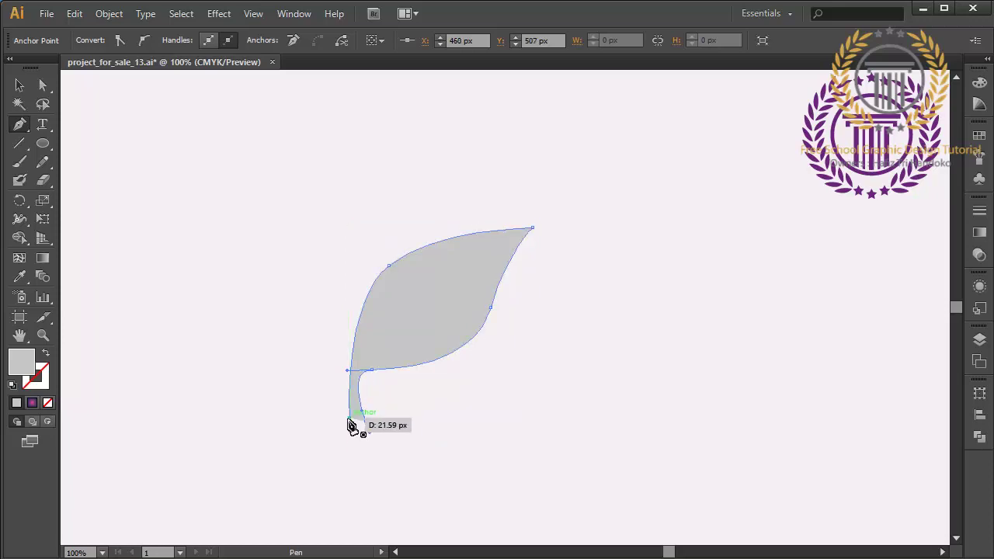
key("ctrl+plus")
Close the leaf path at the stem base and pen-draw a small curl over the stem tip
mouse_move(351, 426)
left_mouse_down()
mouse_move(274, 481)
mouse_move(277, 473)
left_mouse_up()
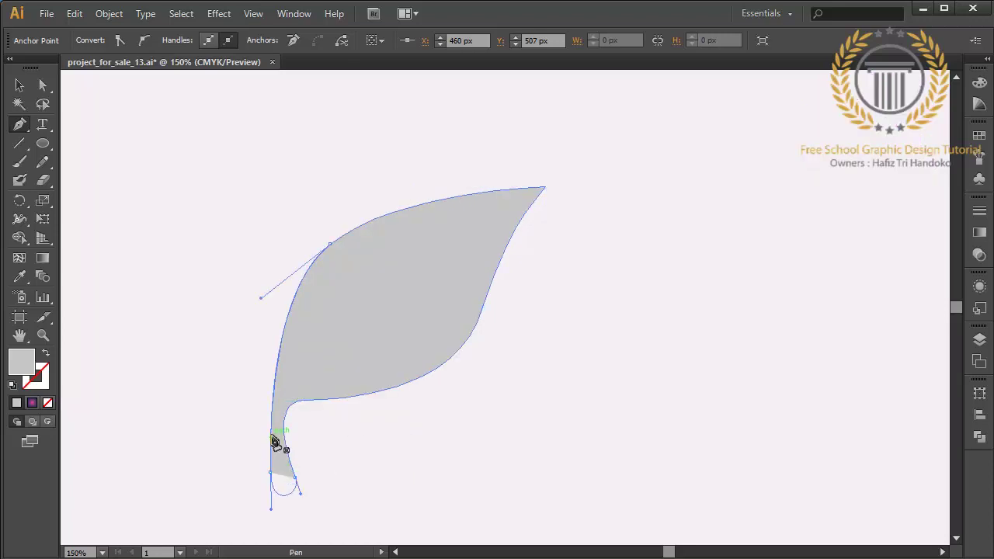
left_click(273, 440)
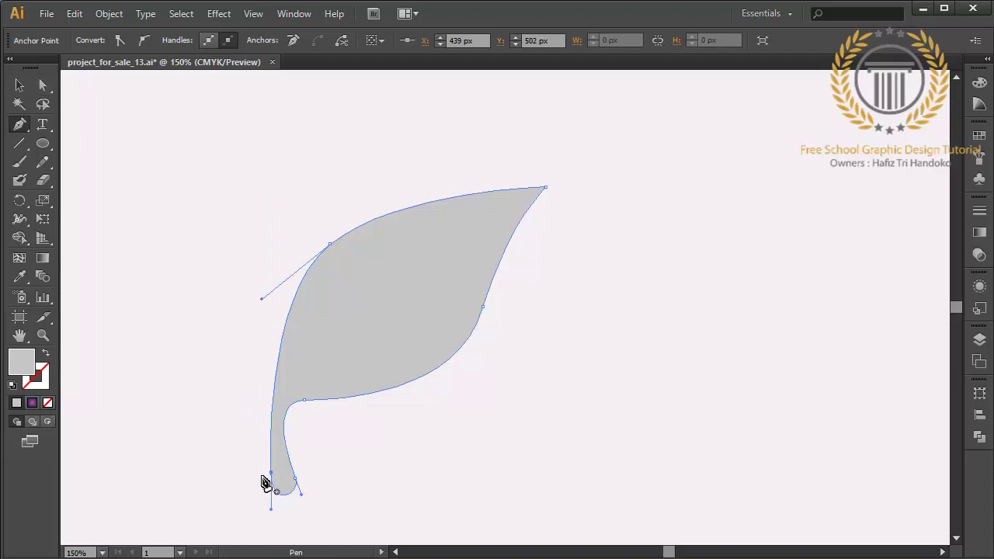
left_click_drag(264, 478, 285, 494)
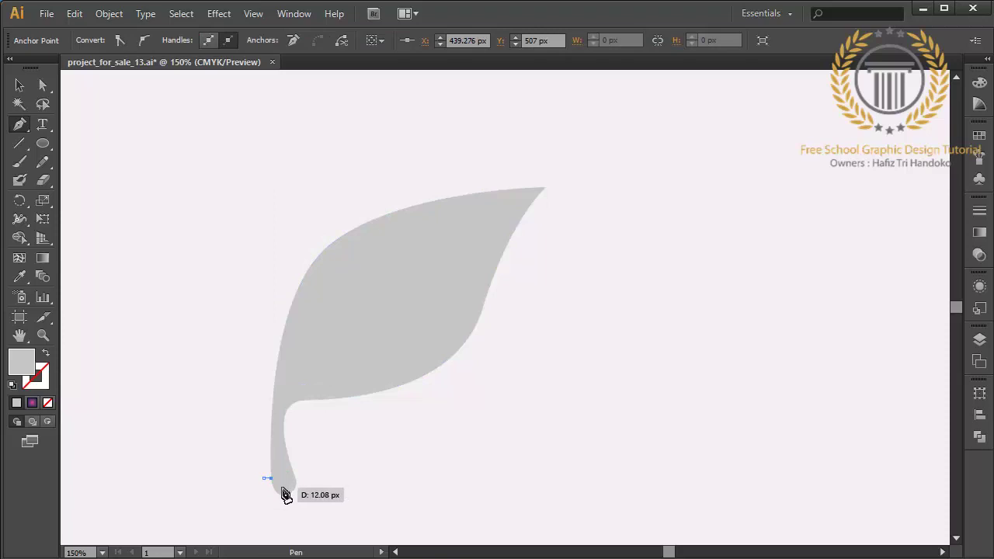
left_click_drag(285, 494, 287, 493)
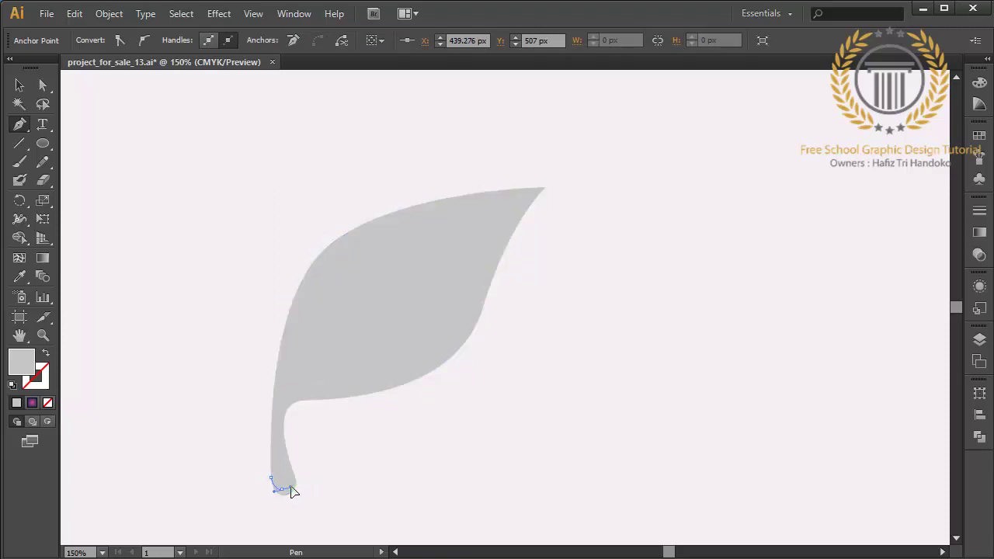
mouse_move(290, 492)
left_mouse_down()
mouse_move(281, 480)
mouse_move(256, 482)
mouse_move(222, 430)
left_mouse_up()
Subtract the curl from the leaf's stem using Pathfinder Minus Front
left_click(20, 85)
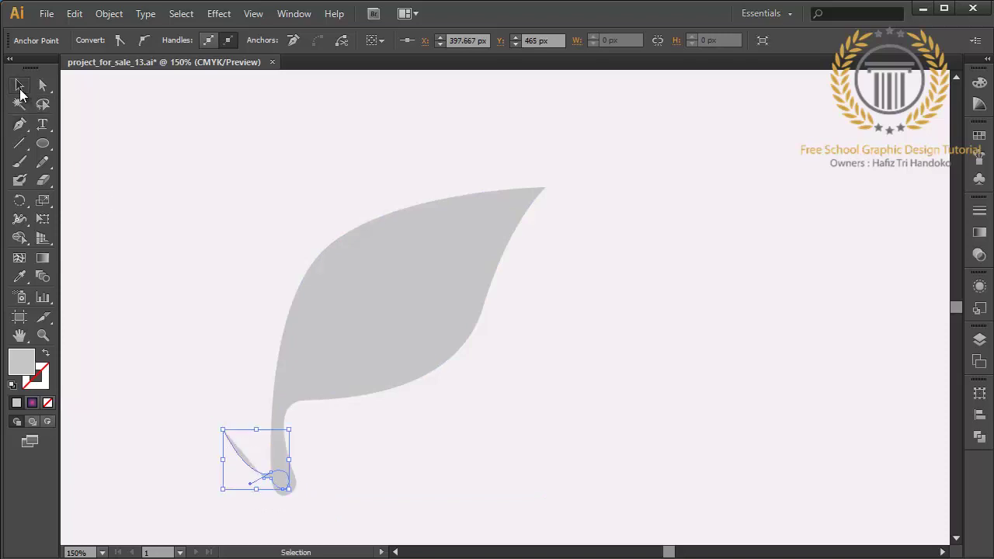
left_click_drag(426, 538, 206, 444)
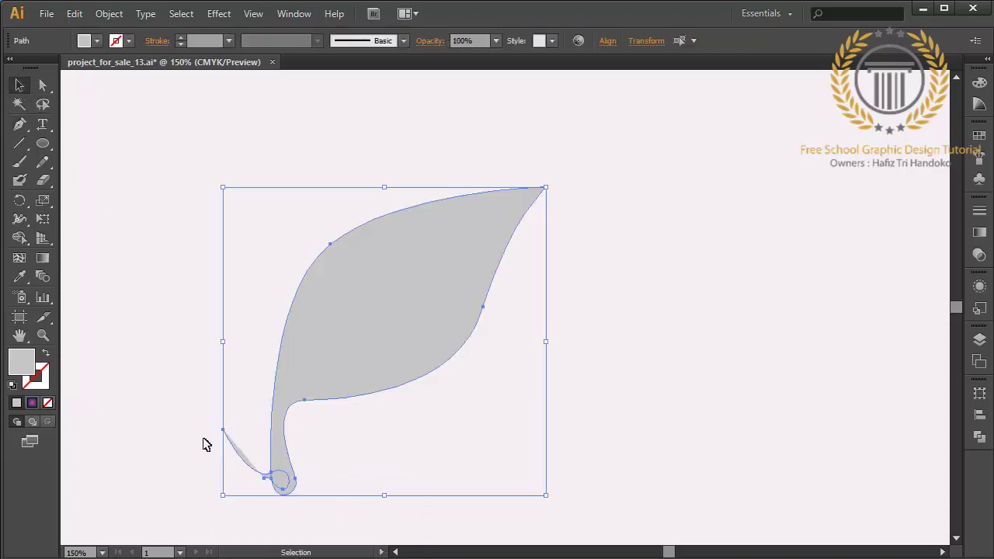
left_click(979, 436)
left_click(824, 417)
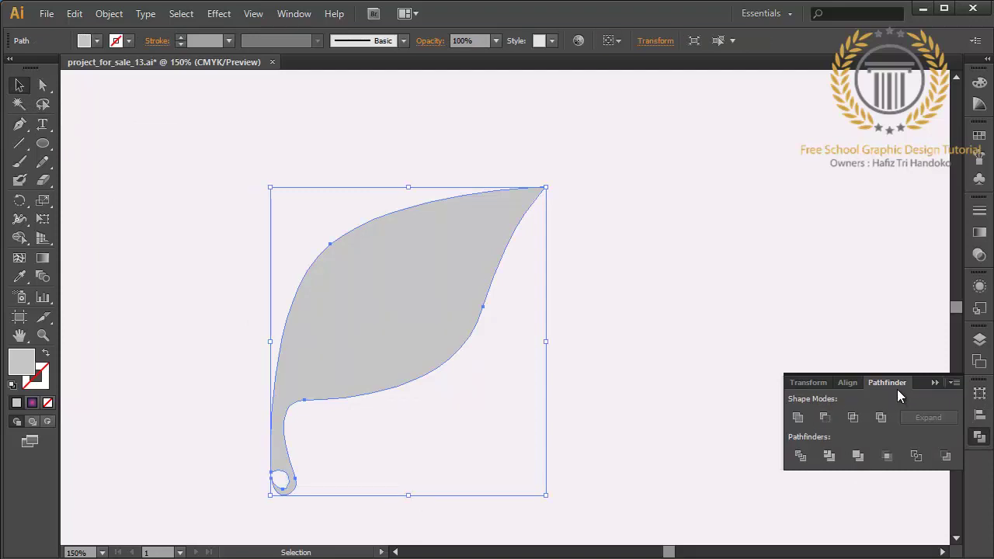
left_click(933, 382)
left_click(779, 444)
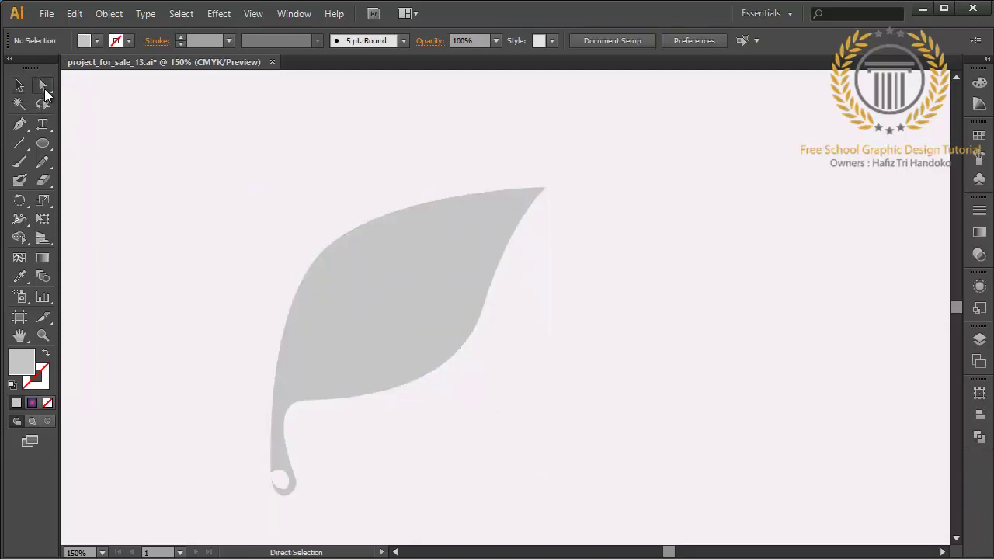
Tweak the stem loop's curve with the Direct Selection tool
left_click(289, 482)
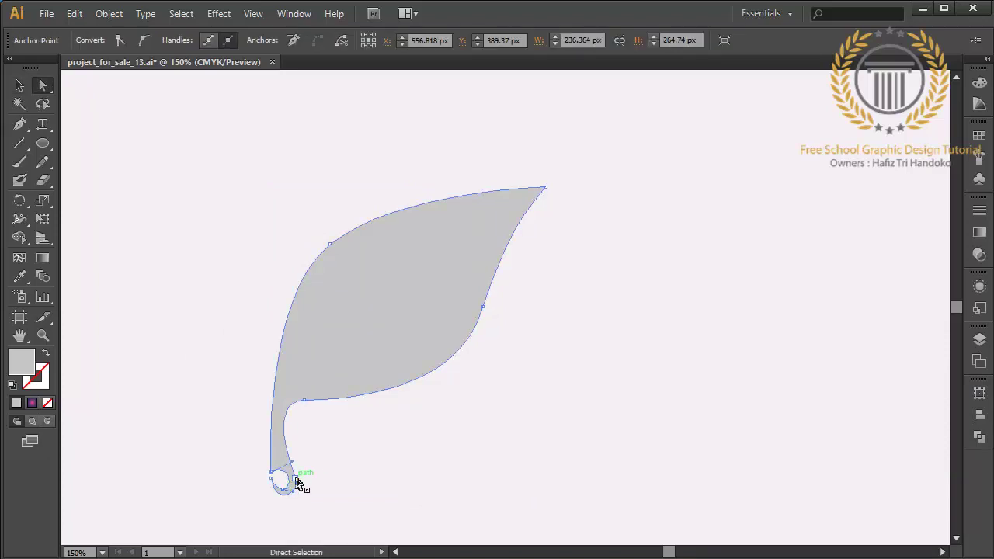
left_click_drag(295, 495, 296, 491)
left_click(309, 506)
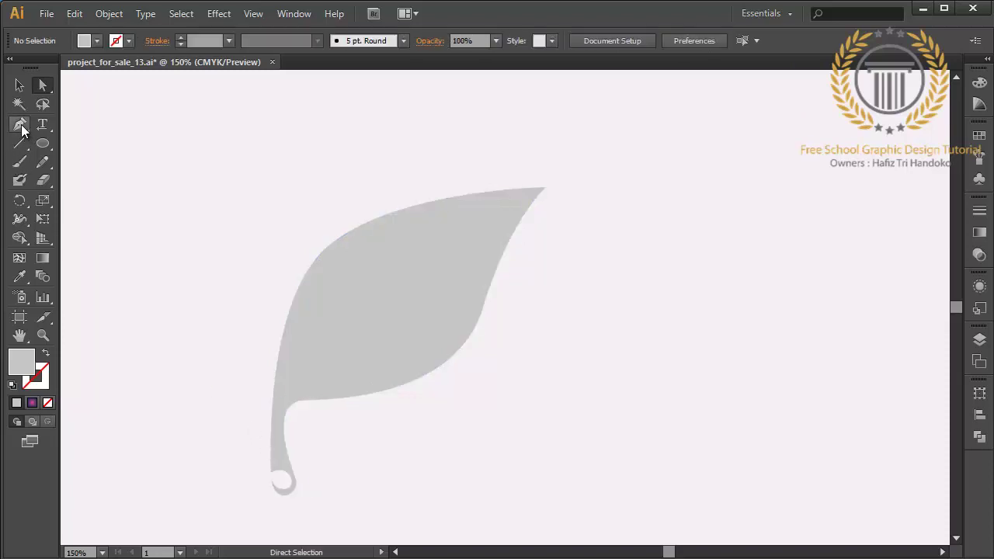
Pen-draw a closed curved vein shape running from the stem toward the leaf tip
left_click(20, 126)
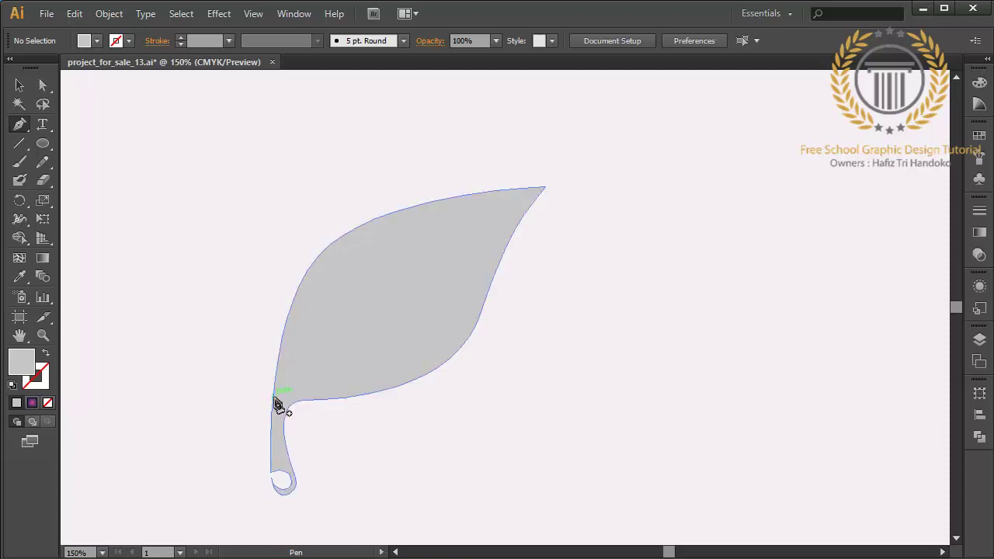
left_click(270, 420)
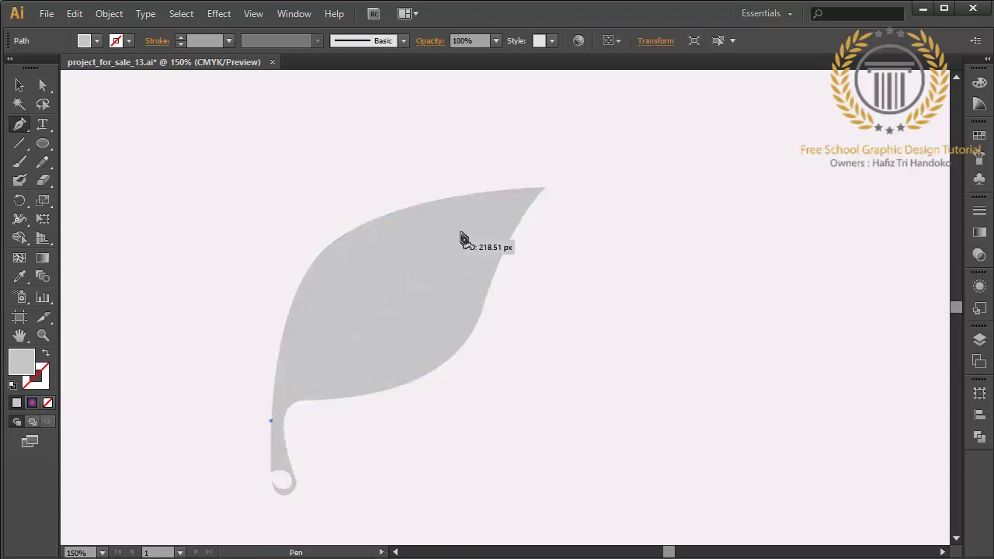
left_click_drag(503, 210, 749, 126)
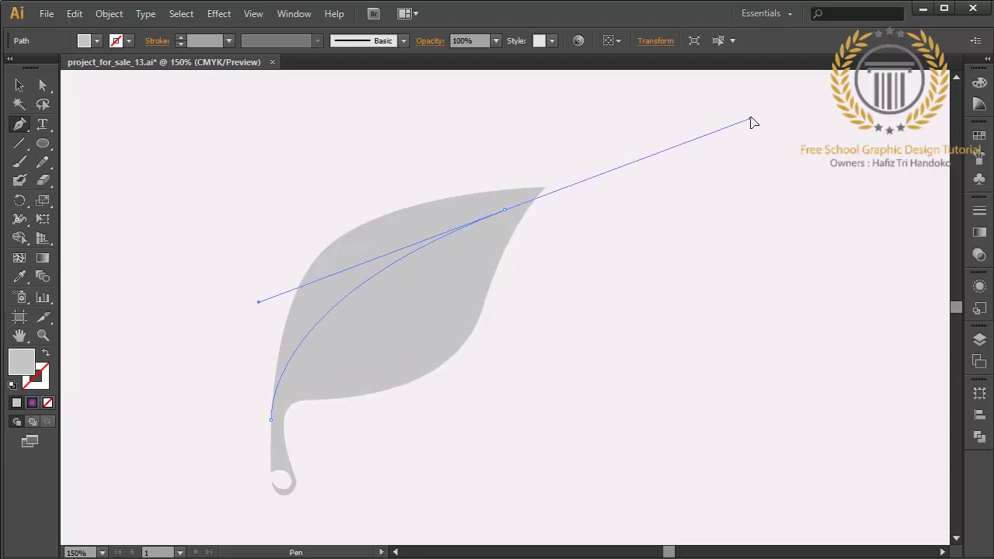
left_click_drag(748, 128, 750, 116)
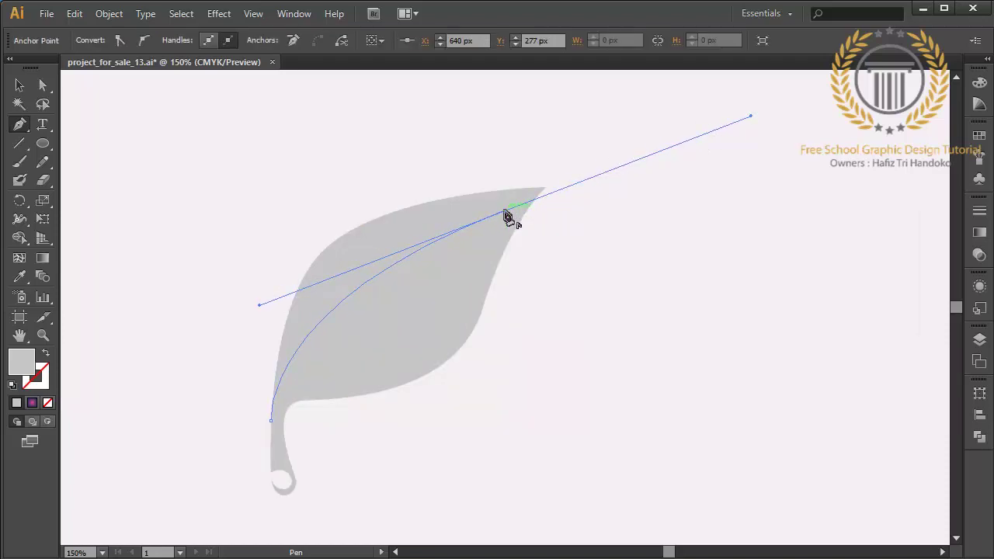
left_click(505, 210)
left_click_drag(265, 381, 239, 514)
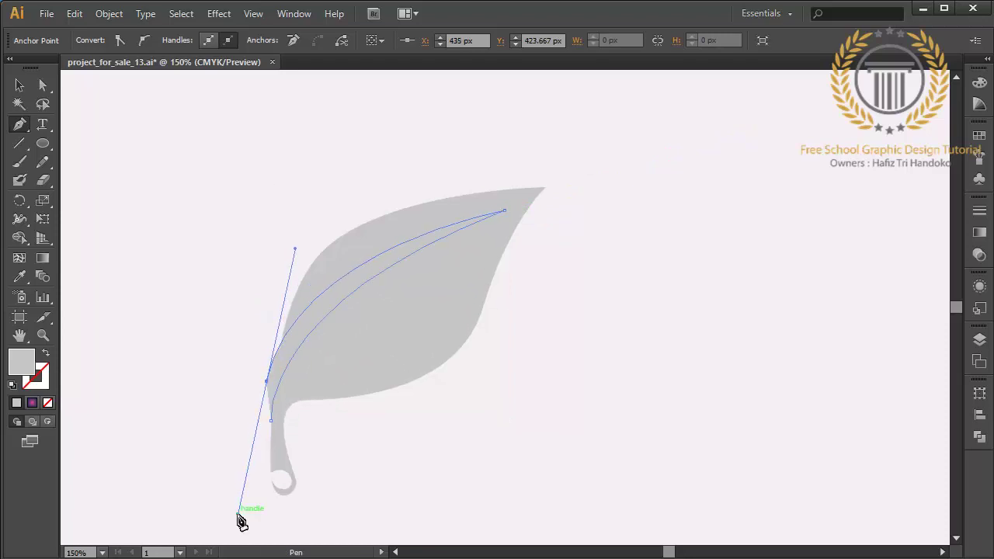
left_click(271, 420)
Subtract the vein shape from the leaf with Pathfinder Minus Front
key("v")
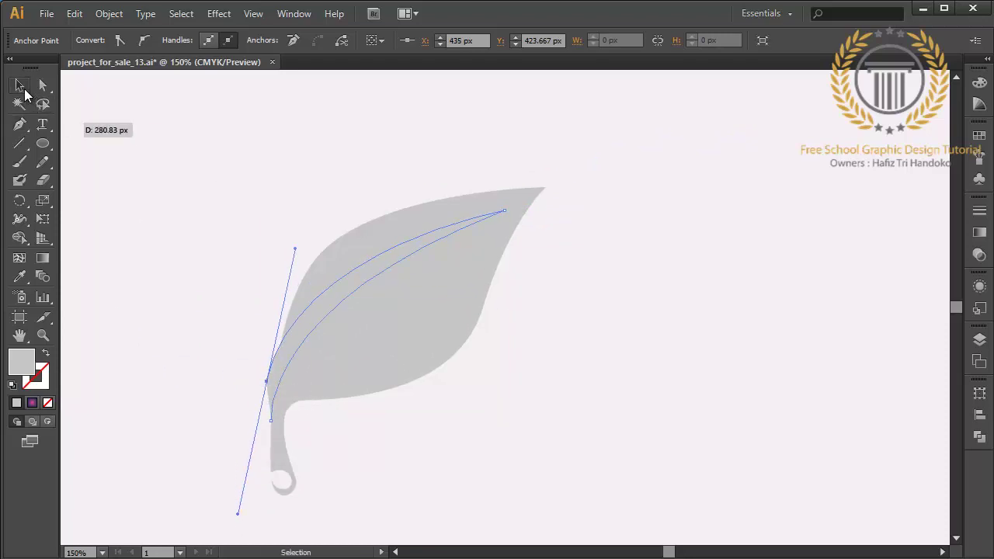
left_click(489, 352, "shift")
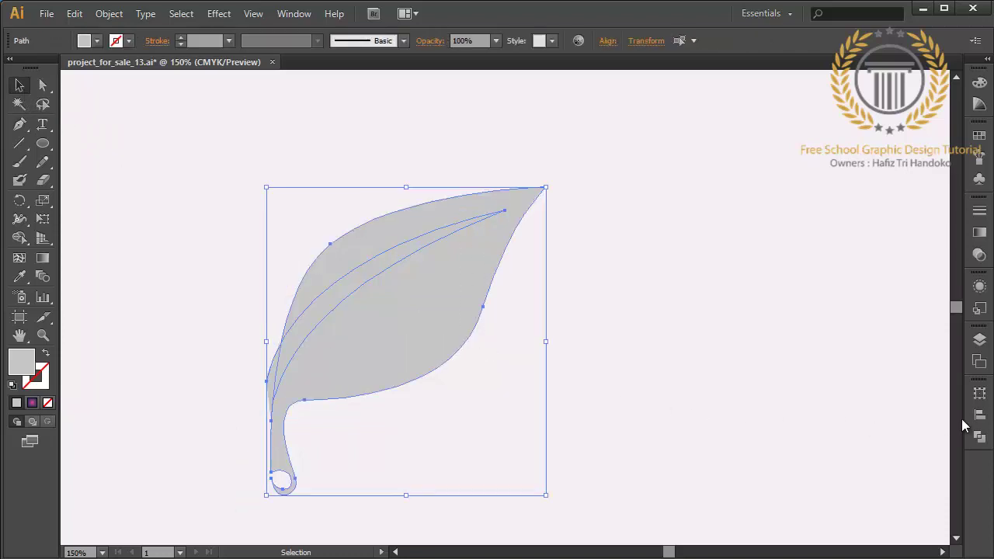
left_click(979, 436)
left_click(830, 420)
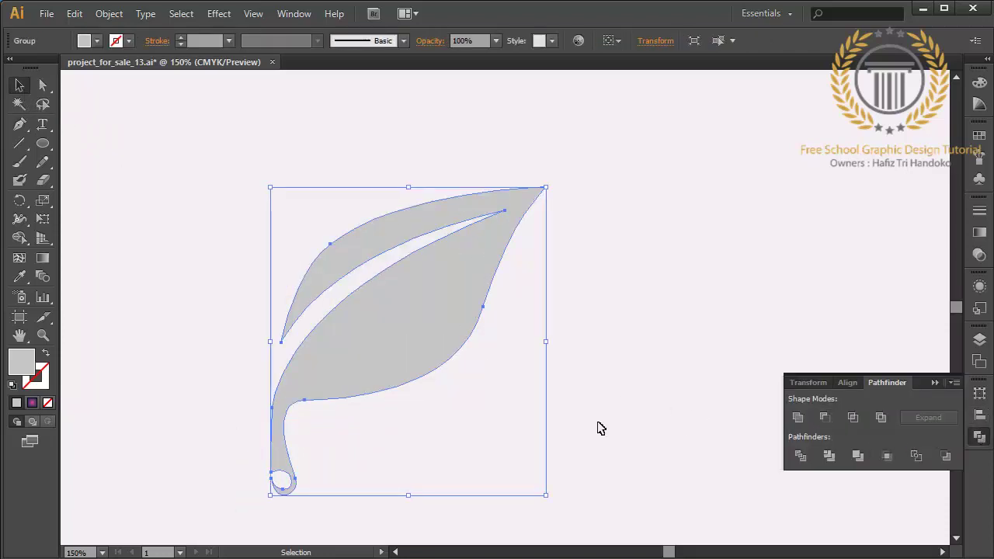
left_click(598, 429)
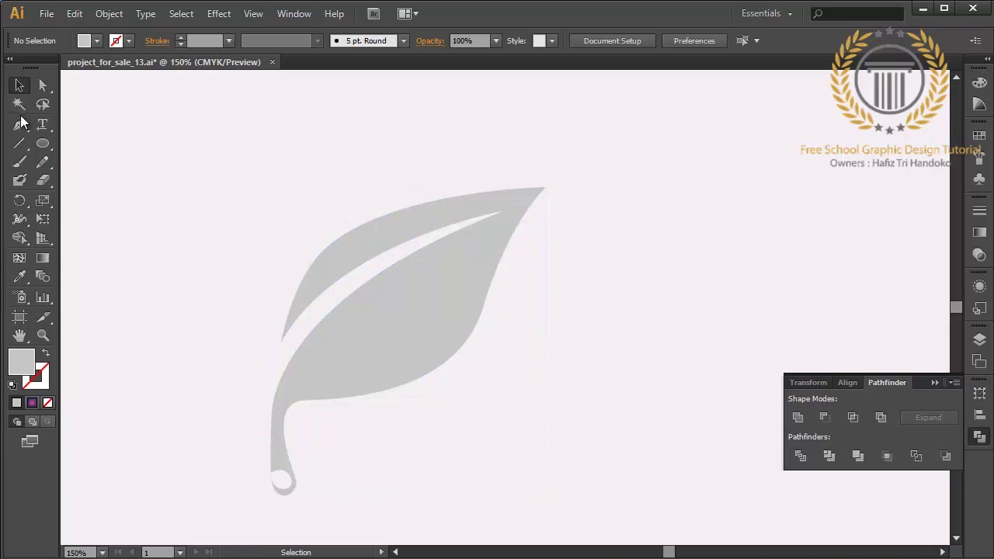
Pen-draw a curved cutout across the lower leaf and subtract it with Minus Front
left_click(19, 124)
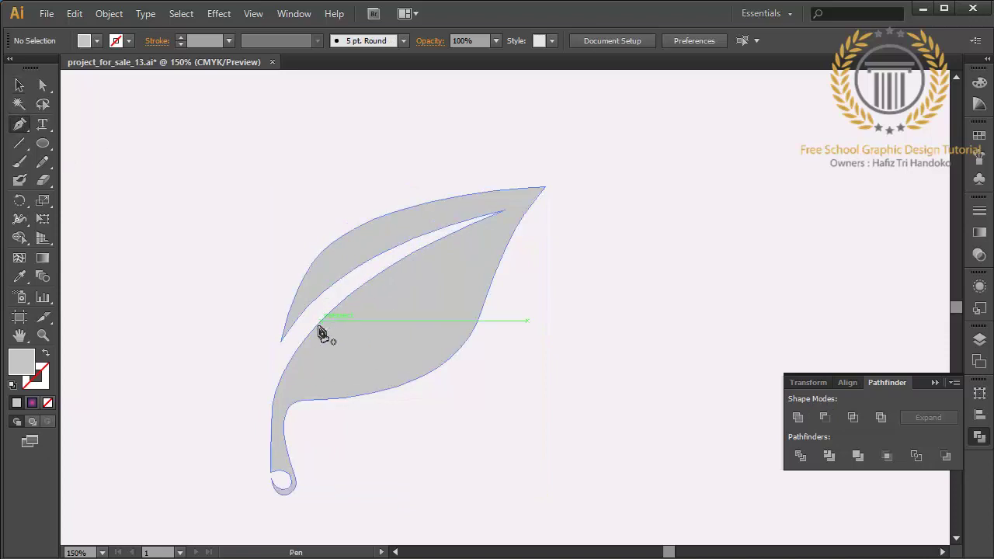
left_click(291, 357)
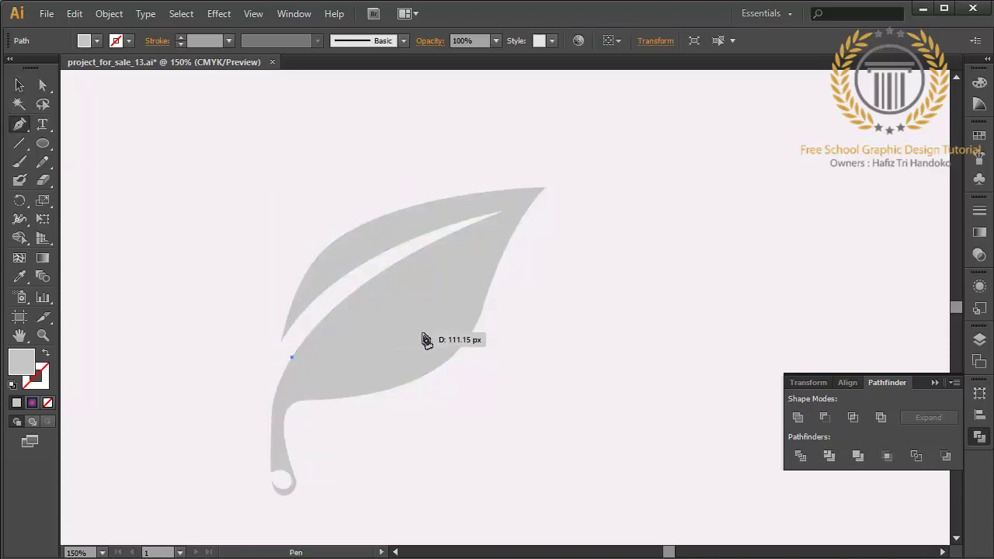
left_click_drag(407, 351, 499, 361)
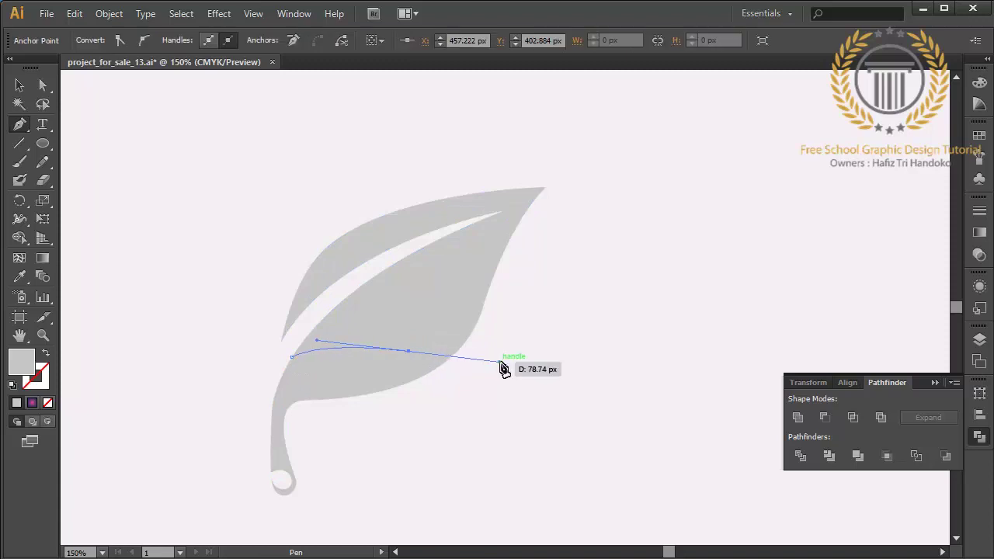
left_click(408, 351)
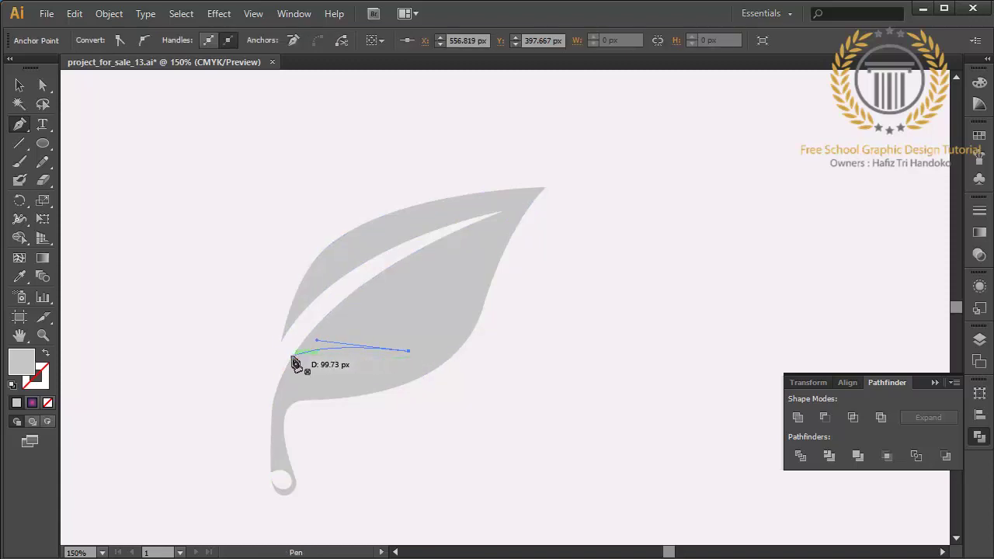
left_click_drag(293, 357, 282, 406)
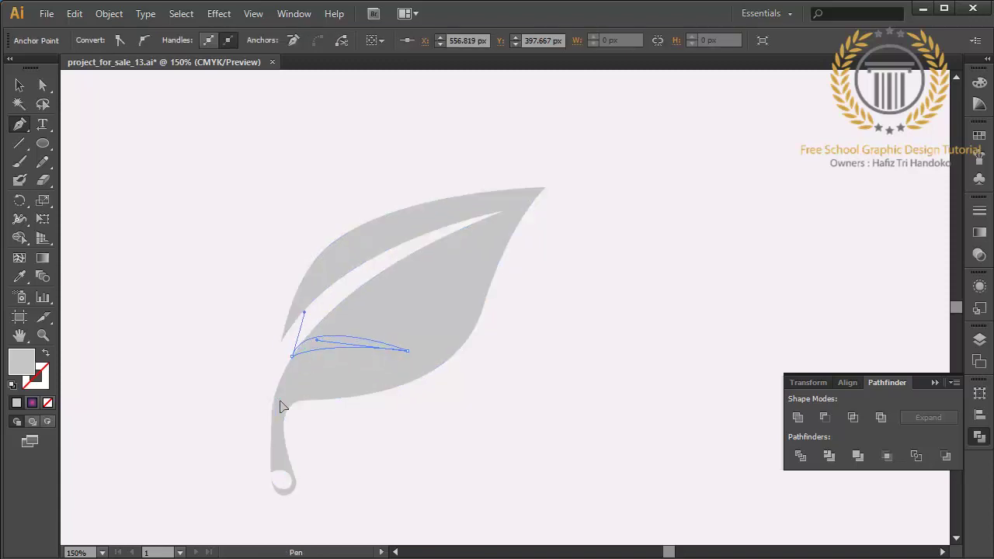
left_click(21, 86)
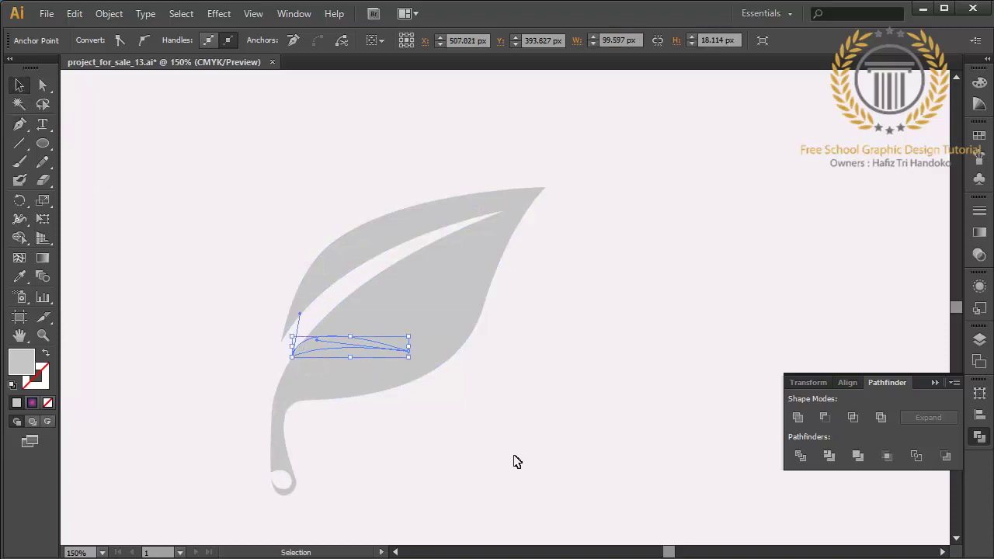
left_click_drag(513, 461, 359, 311)
left_click(824, 417)
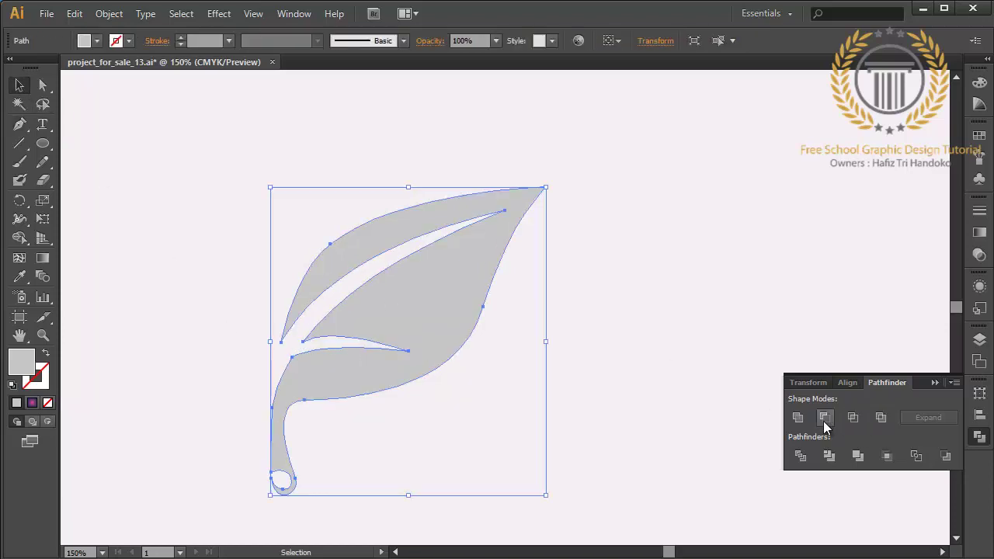
left_click(461, 502)
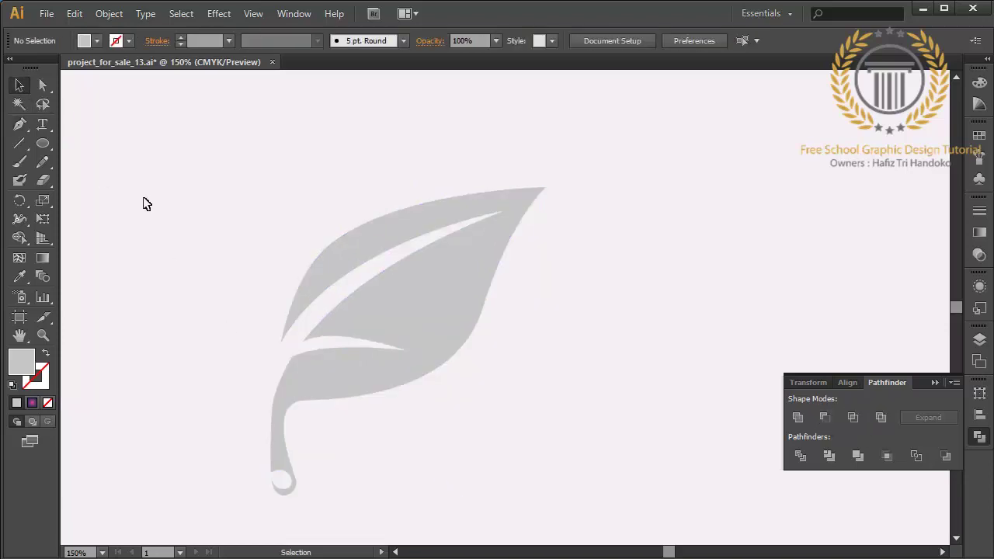
Pen-draw a small vein shape in the upper lobe and subtract it with Minus Front
left_click(19, 124)
left_click(340, 277)
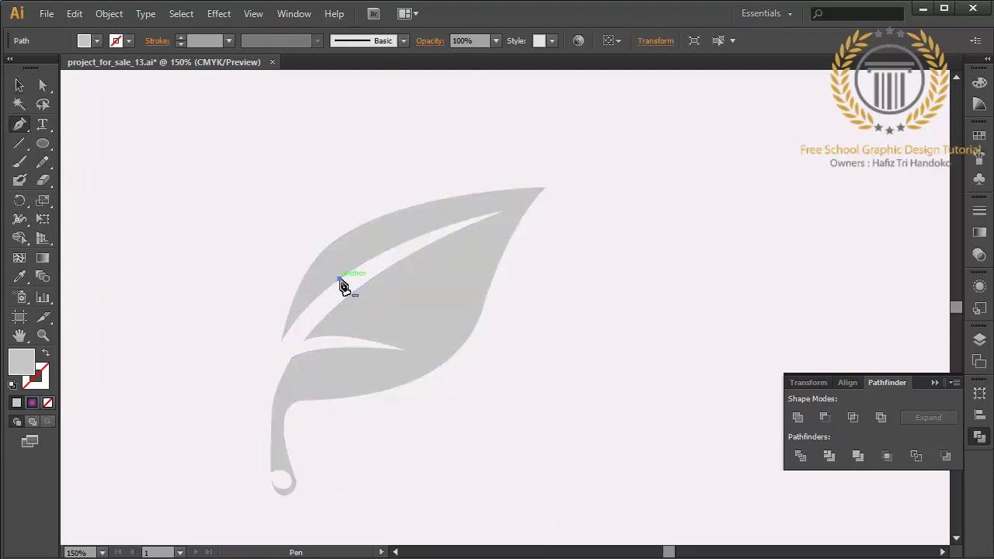
left_click(351, 236)
left_click(354, 211)
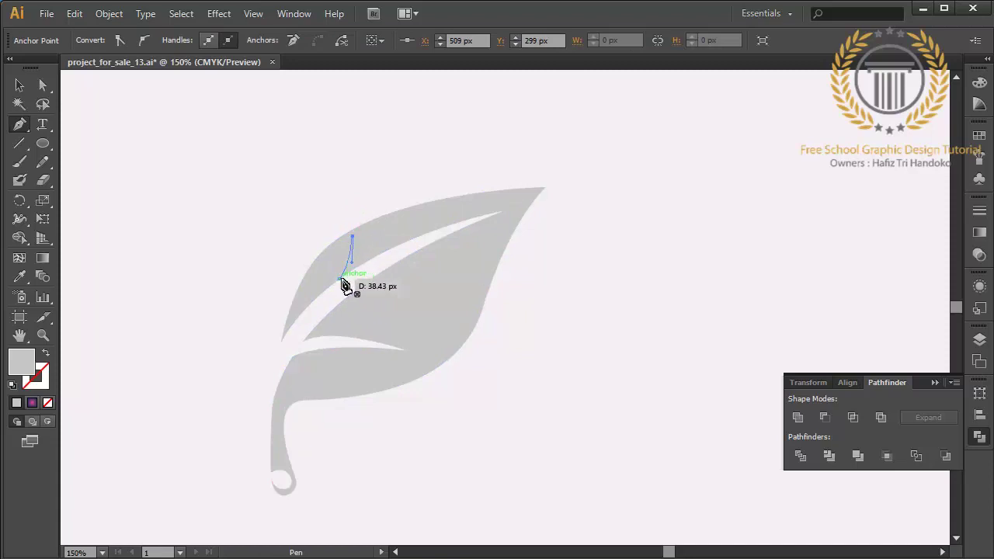
left_click_drag(339, 277, 314, 286)
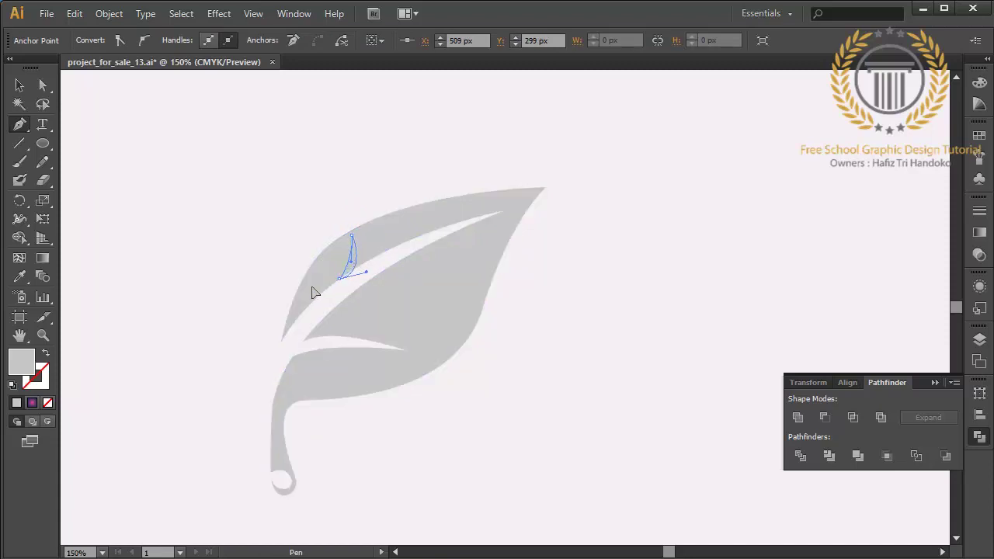
left_click(20, 86)
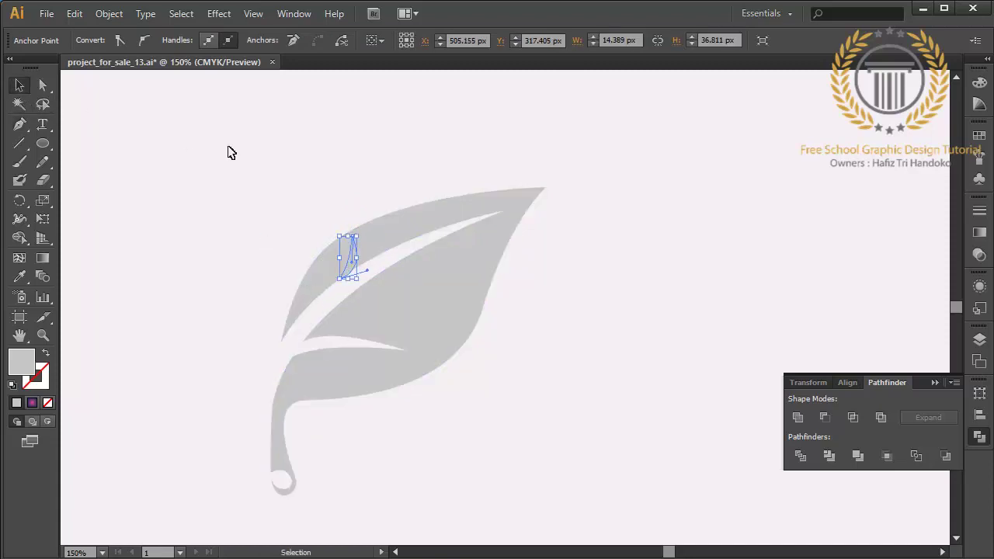
left_click(408, 264)
left_click(825, 415)
left_click(583, 449)
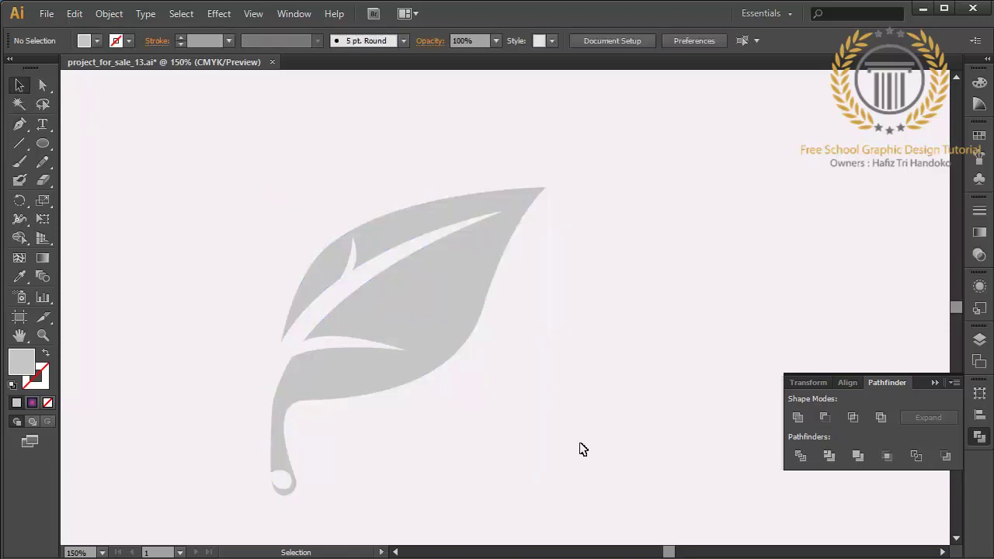
Pull the upper lobe's left-edge anchor outward with Direct Selection
left_click(43, 85)
left_click(317, 259)
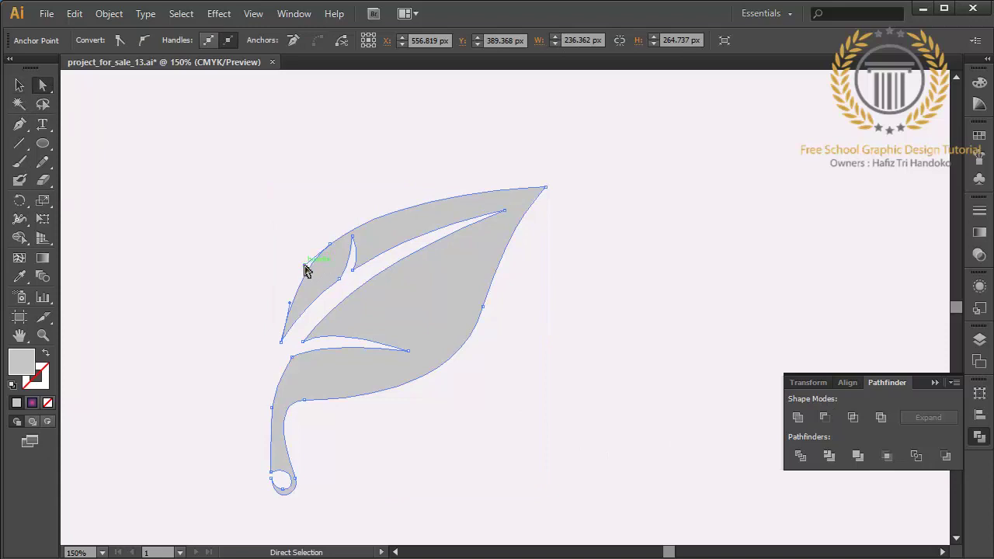
left_click_drag(292, 306, 281, 312)
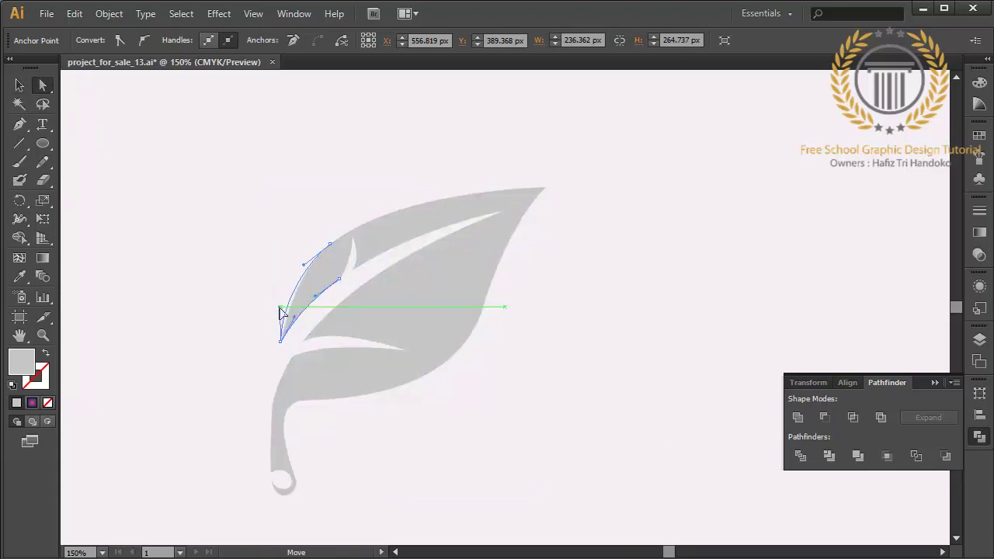
left_click(197, 314)
Pen-draw a crescent across the main leaf and subtract it with Minus Front
left_click(20, 124)
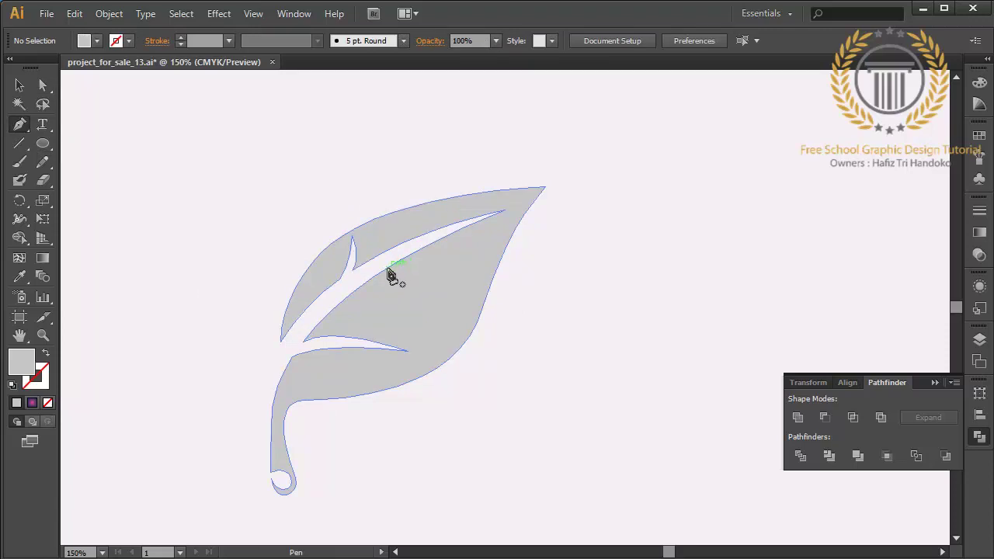
left_click(383, 271)
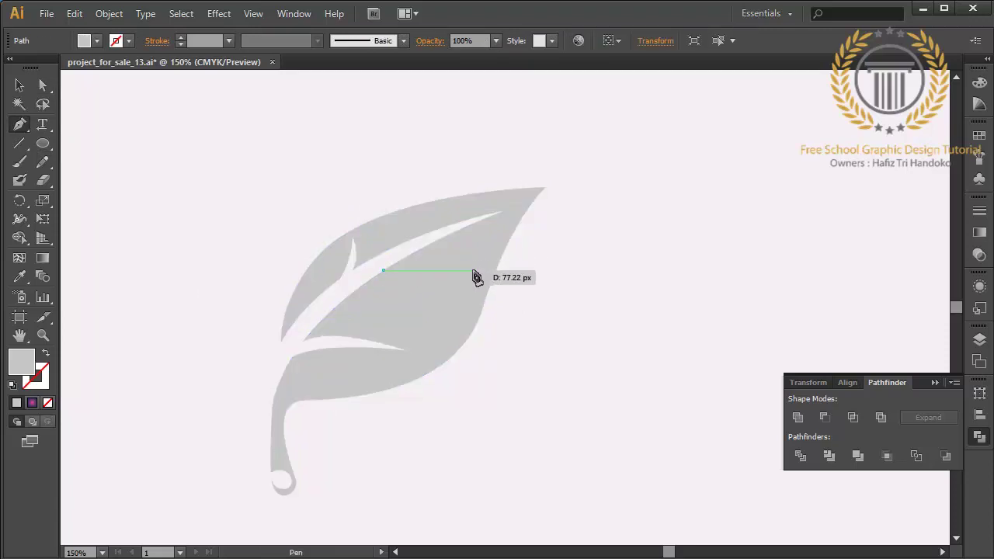
mouse_move(471, 271)
left_mouse_down()
mouse_move(525, 284)
mouse_move(385, 275)
mouse_move(357, 317)
left_mouse_up()
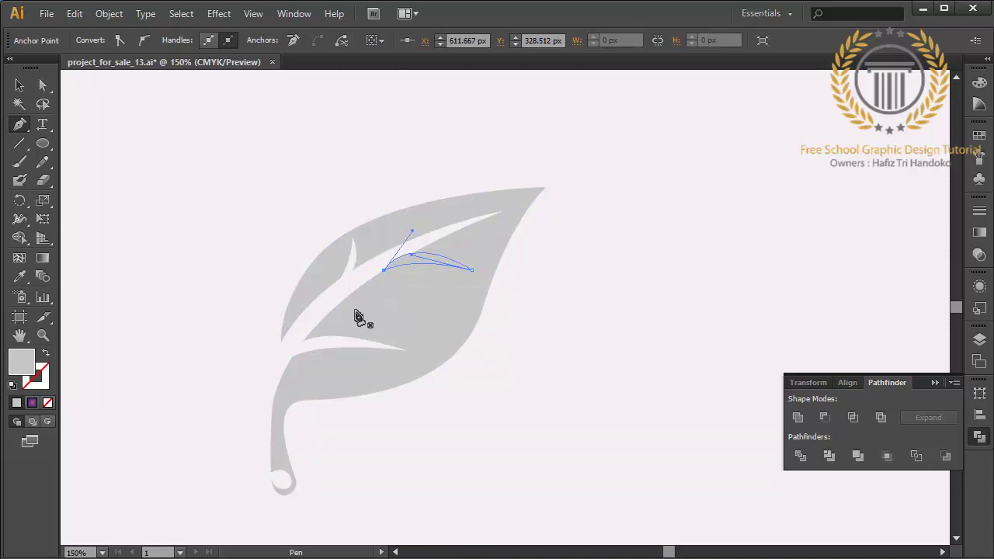
left_click(19, 86)
left_click_drag(262, 143, 606, 302)
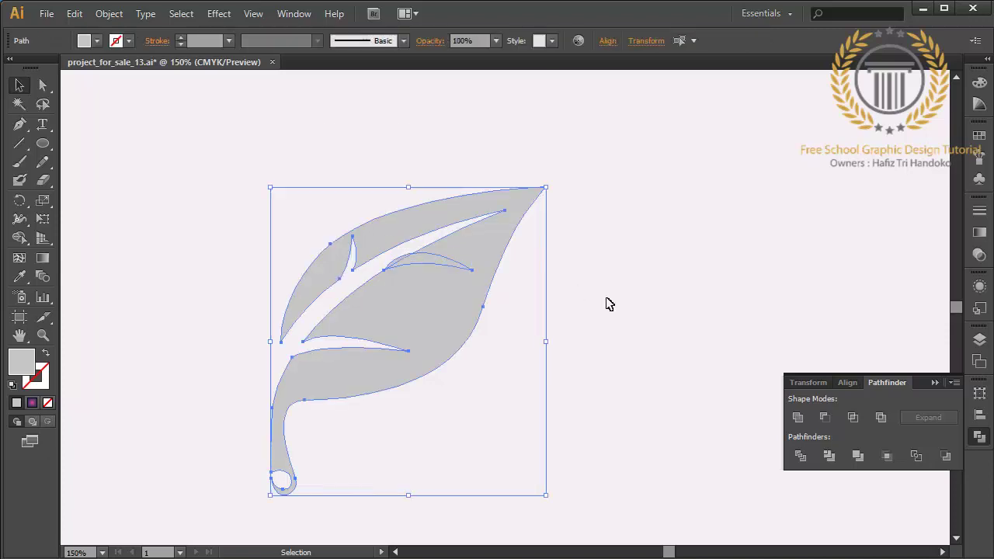
left_click(826, 417)
left_click(599, 414)
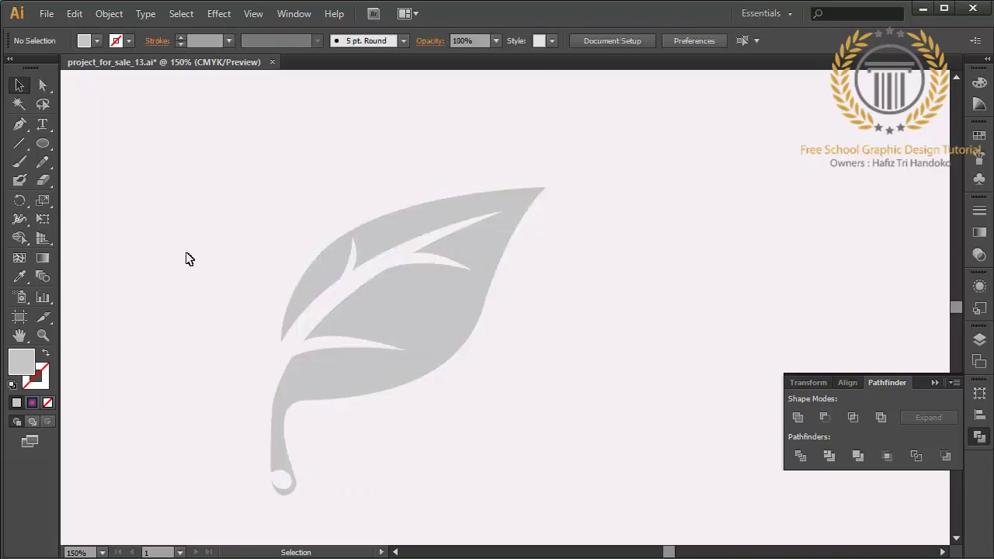
Pen-draw a small notch near the leaf top and subtract it with Minus Front
left_click(20, 125)
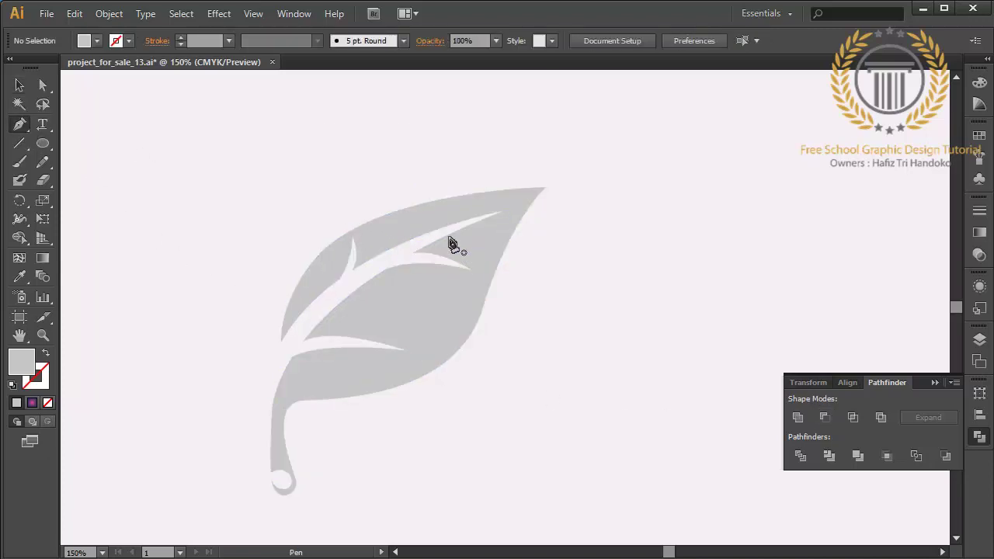
left_click_drag(439, 230, 463, 211)
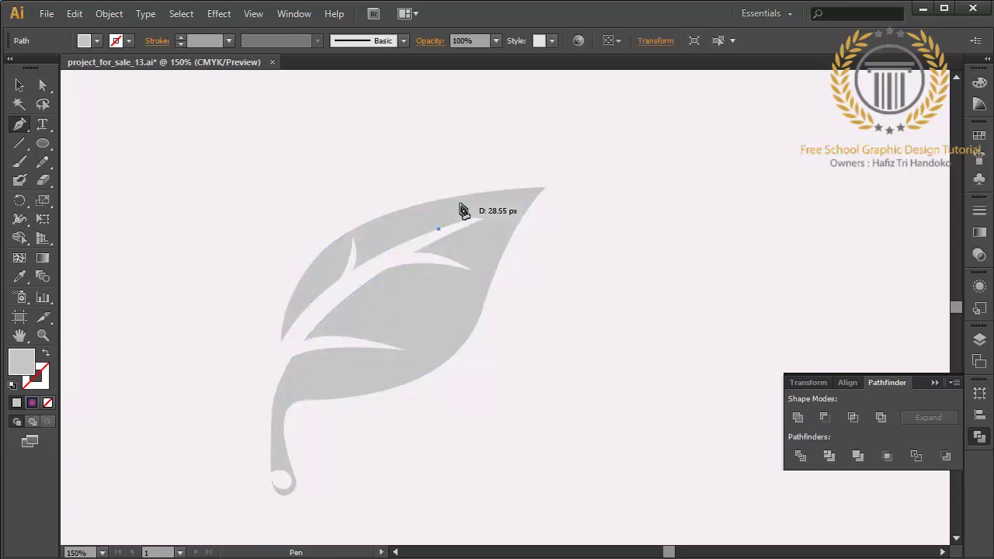
left_click(466, 188)
left_click_drag(459, 204, 448, 235)
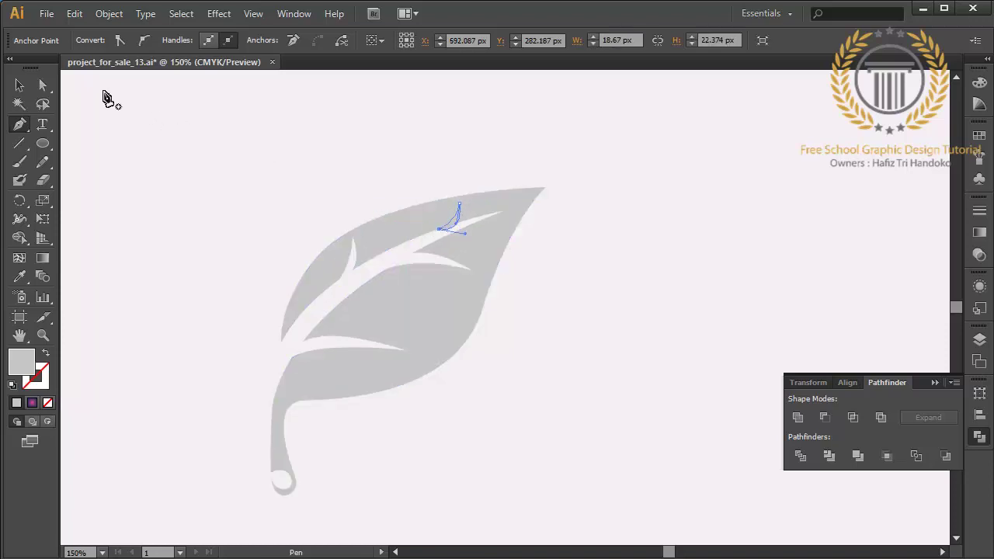
left_click(19, 86)
left_click_drag(277, 121, 621, 344)
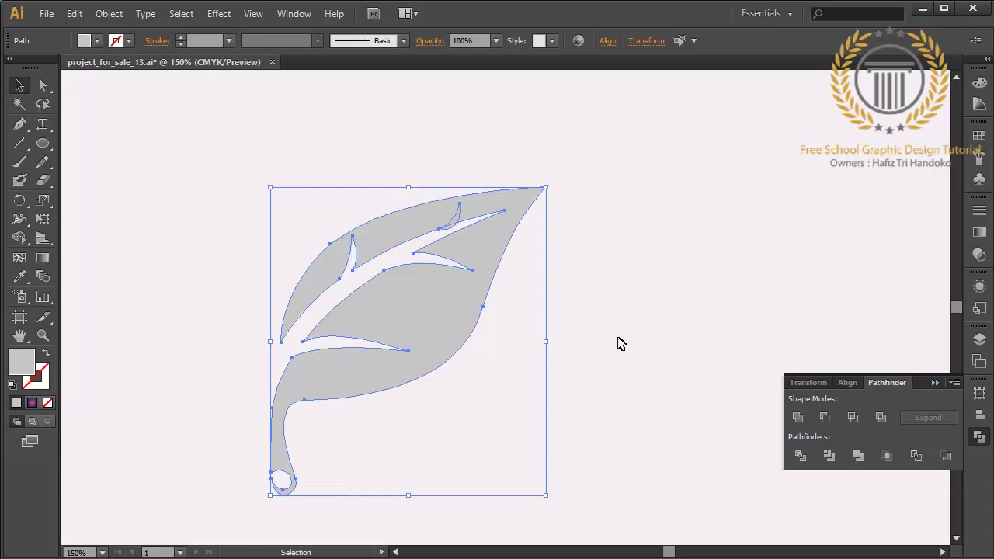
left_click(824, 417)
left_click(544, 417)
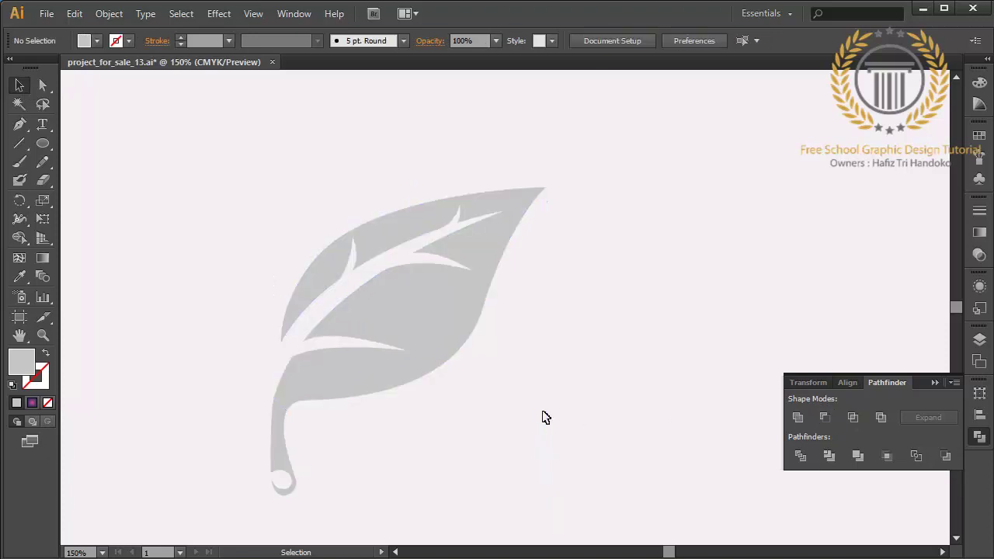
Nudge the stem's curve slightly left with the Direct Selection tool
left_click(43, 85)
left_click_drag(277, 417, 273, 414)
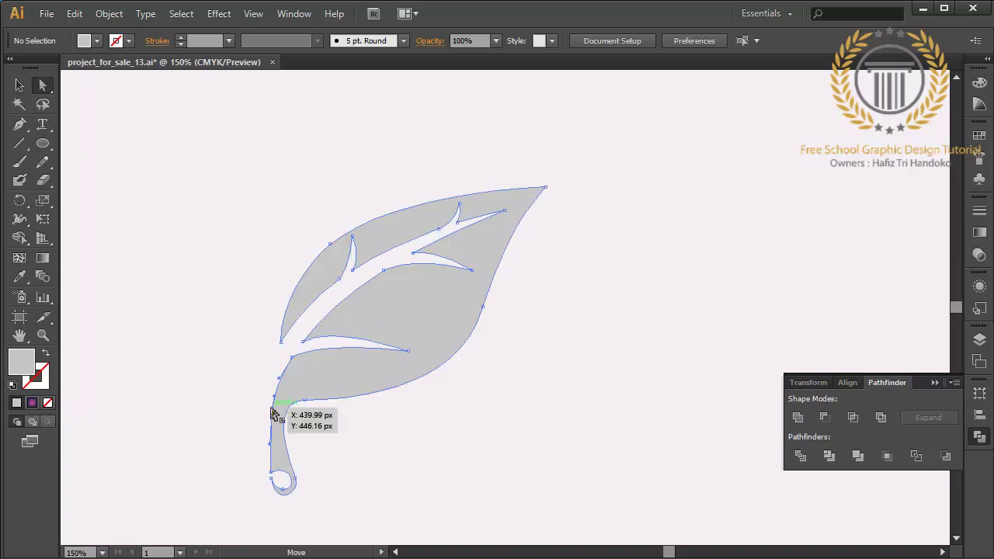
left_click_drag(271, 449, 267, 452)
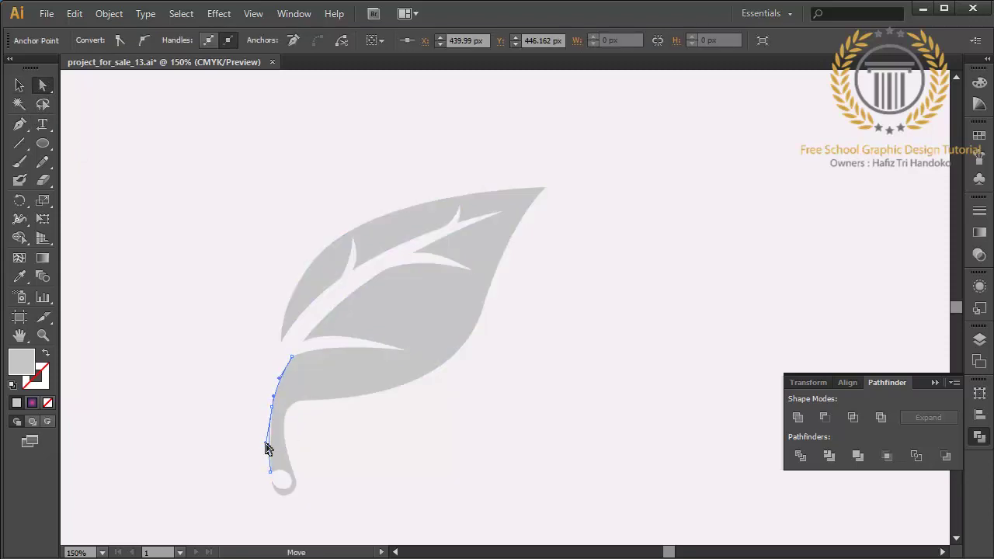
left_click(339, 448)
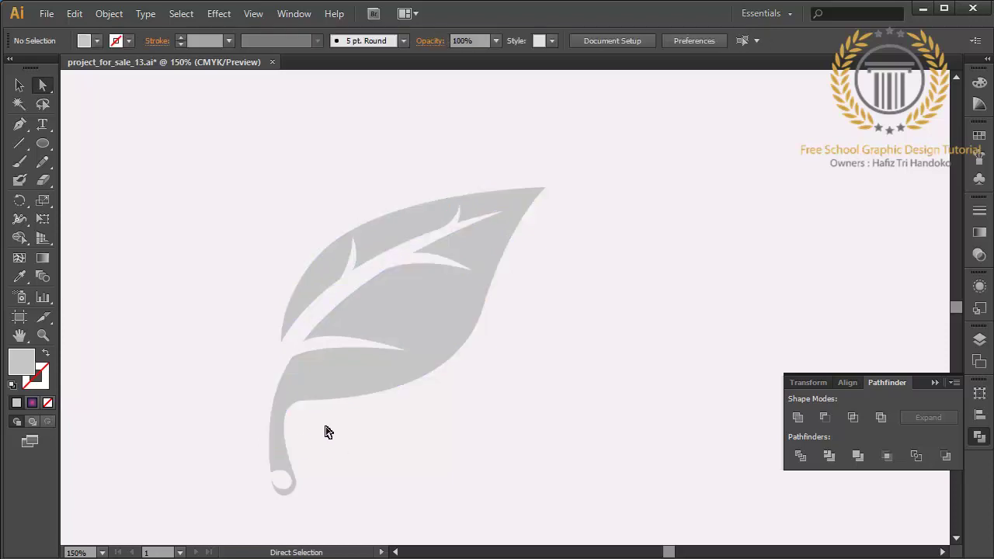
Move the whole leaf up and to the right, then select it
left_click(326, 403)
left_click_drag(321, 388, 340, 363)
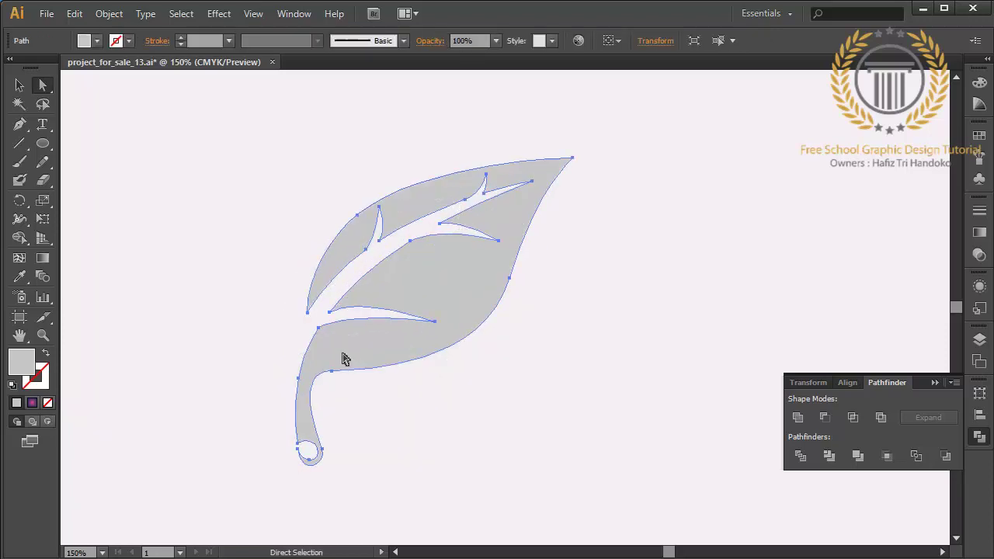
left_click(19, 86)
left_click(184, 208)
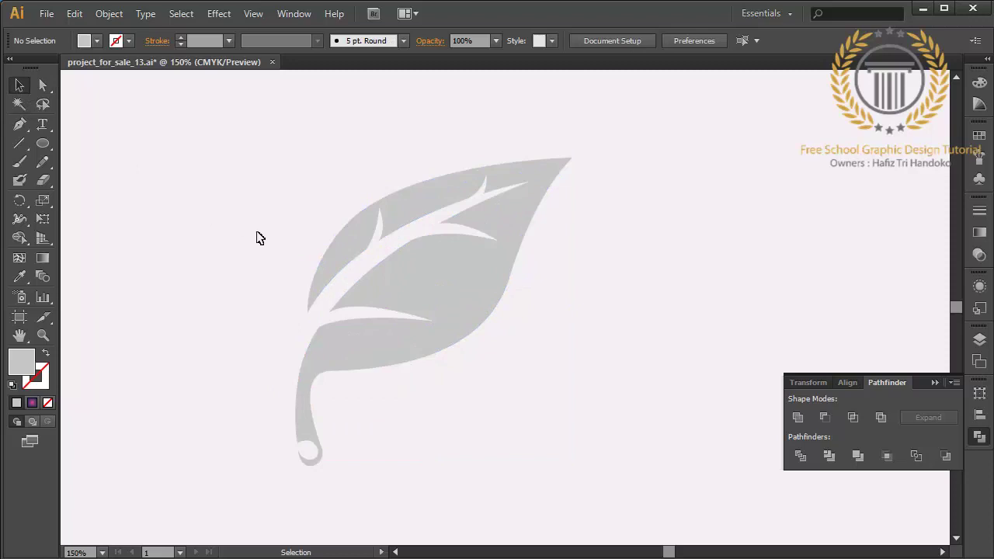
left_click(425, 279)
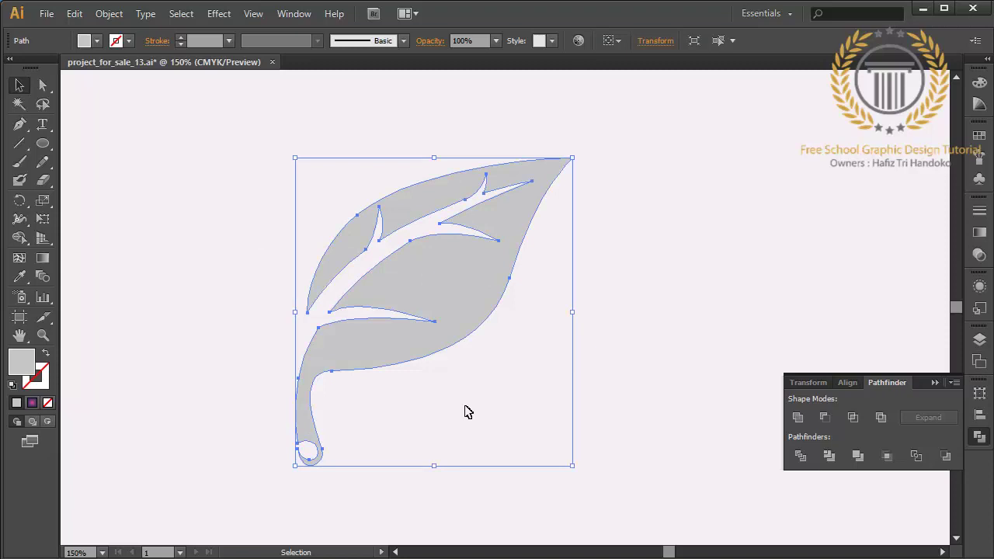
Fill the leaf with the green gradient swatch, angled diagonally with the Gradient tool
left_click(979, 135)
left_click(895, 175)
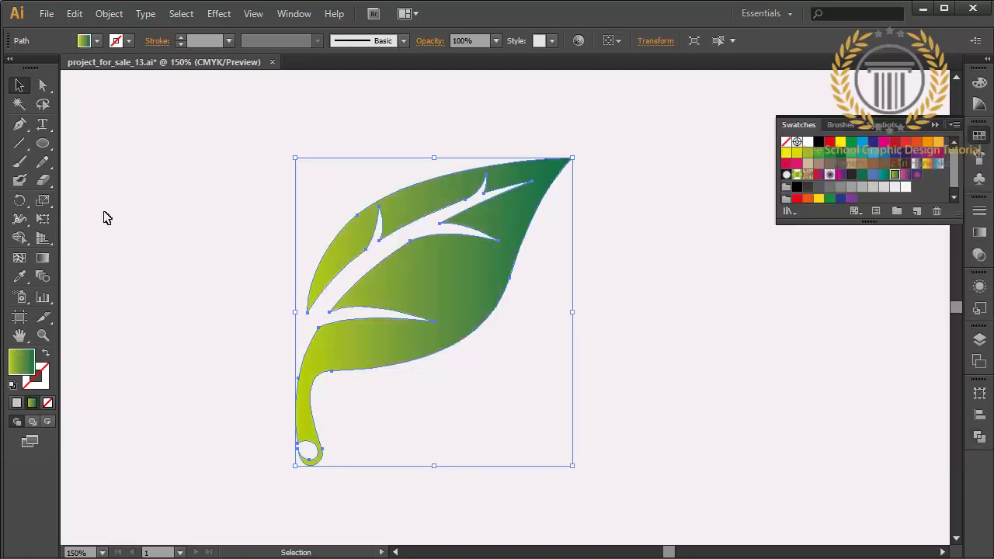
left_click(42, 258)
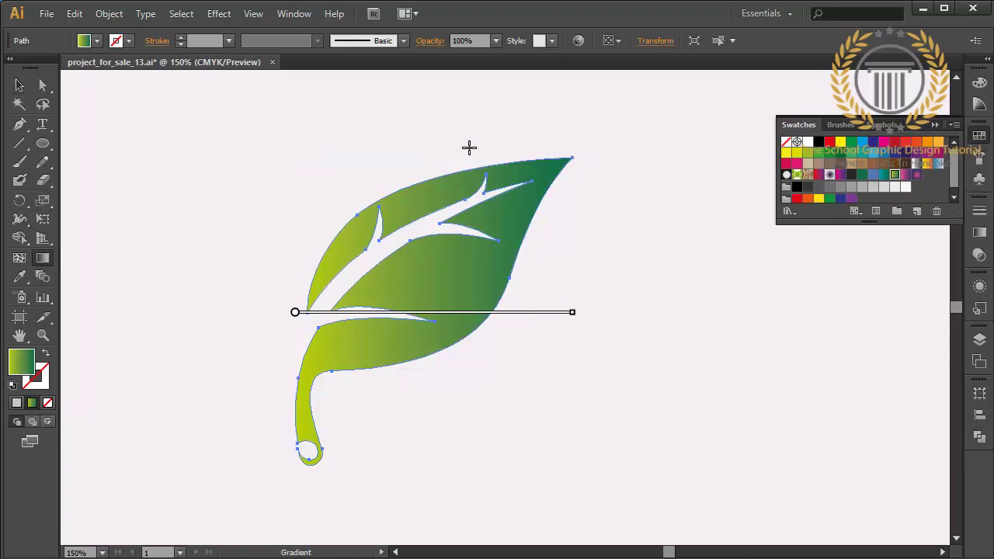
left_click_drag(433, 135, 434, 407)
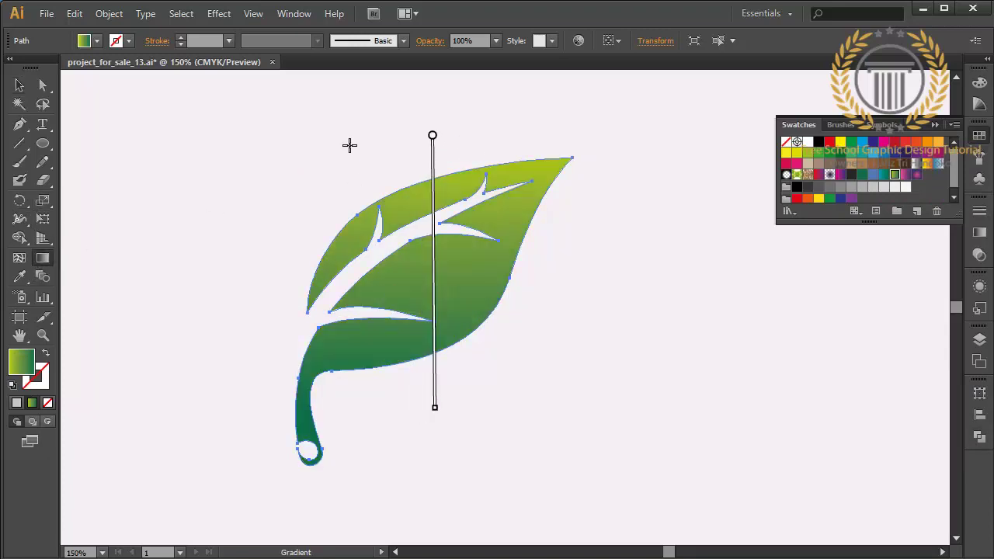
left_click_drag(345, 147, 552, 512)
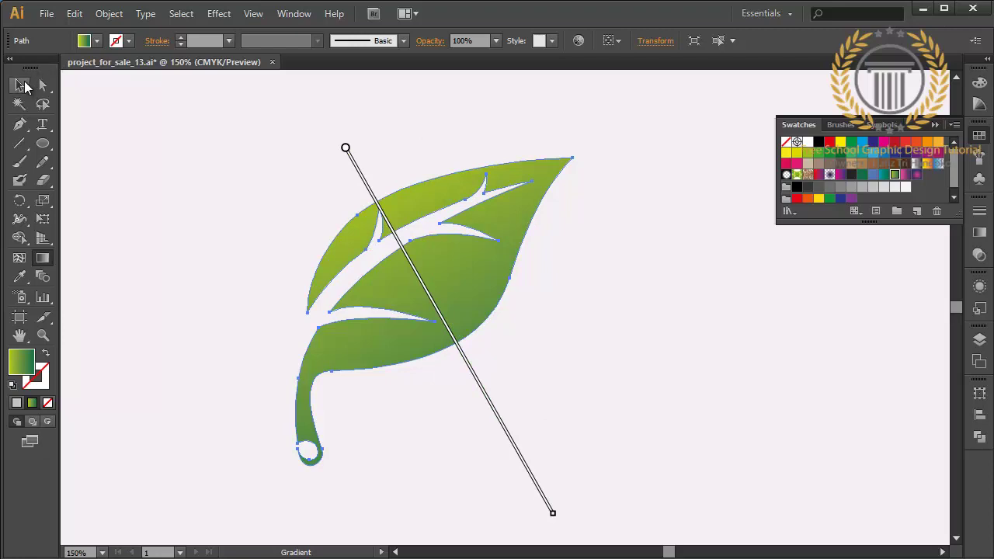
Collapse the Swatches panel and move the leaf slightly to the right
left_click(19, 84)
left_click(225, 150)
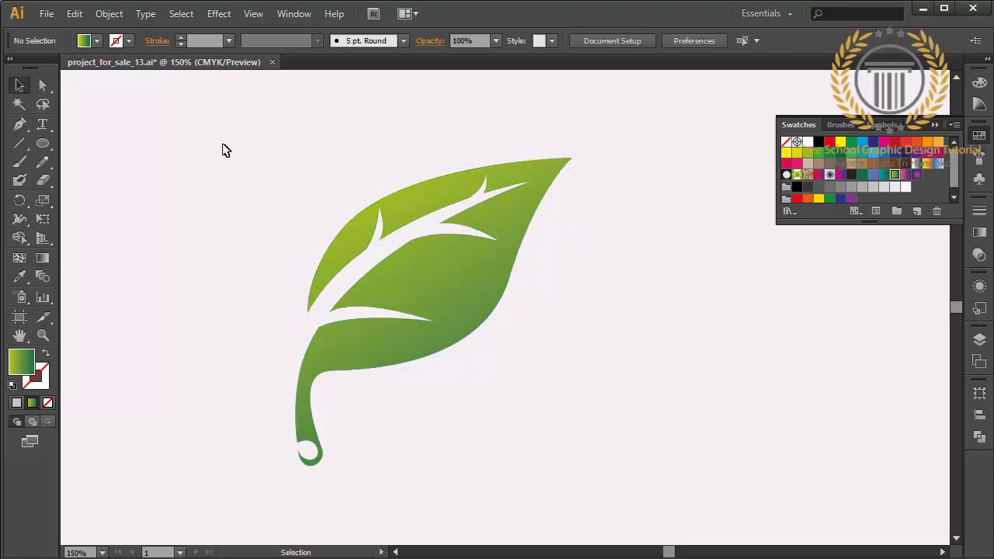
left_click(934, 126)
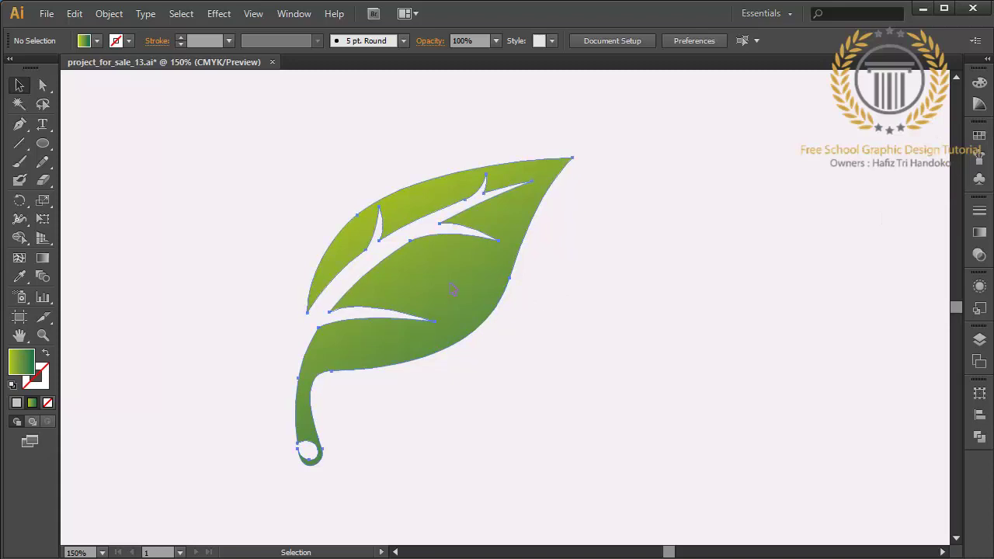
left_click_drag(453, 289, 528, 280)
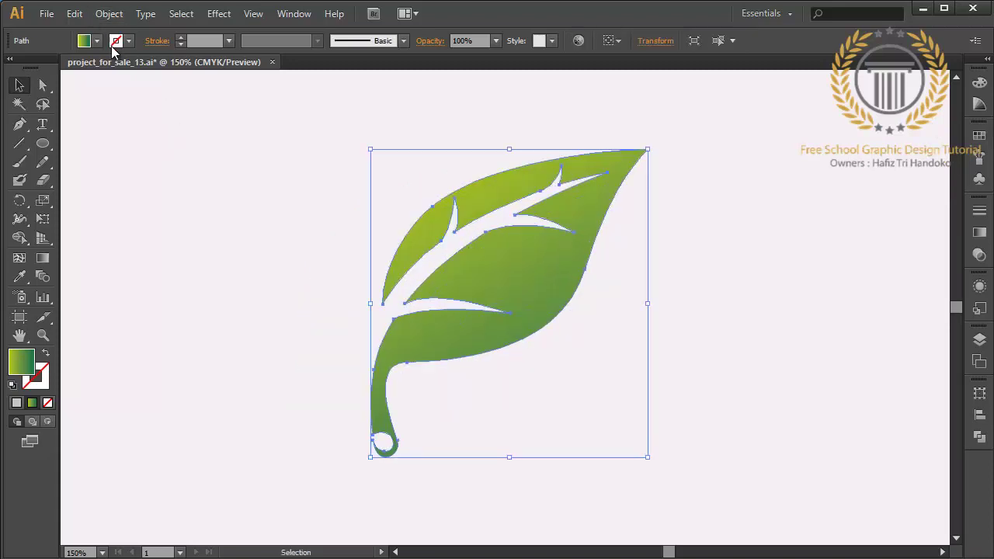
Copy the gradient leaf and paste a duplicate in front of it
left_click(75, 13)
left_click(101, 90)
left_click(75, 13)
left_click(129, 123)
Shrink the leaf copy and position it left, its stem meeting the original's
mouse_move(649, 302)
left_mouse_down()
mouse_move(344, 318)
mouse_move(99, 345)
left_mouse_up()
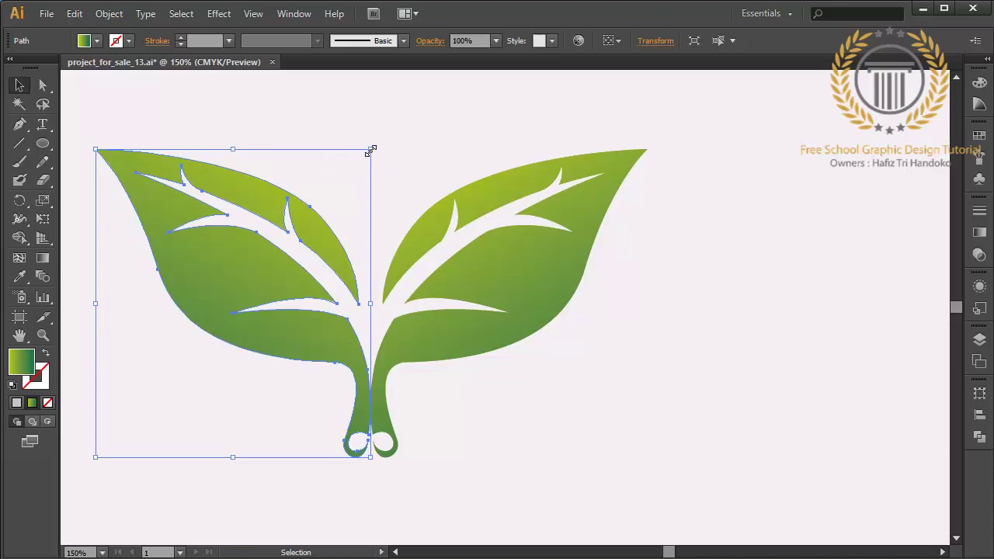
left_click_drag(369, 153, 319, 283)
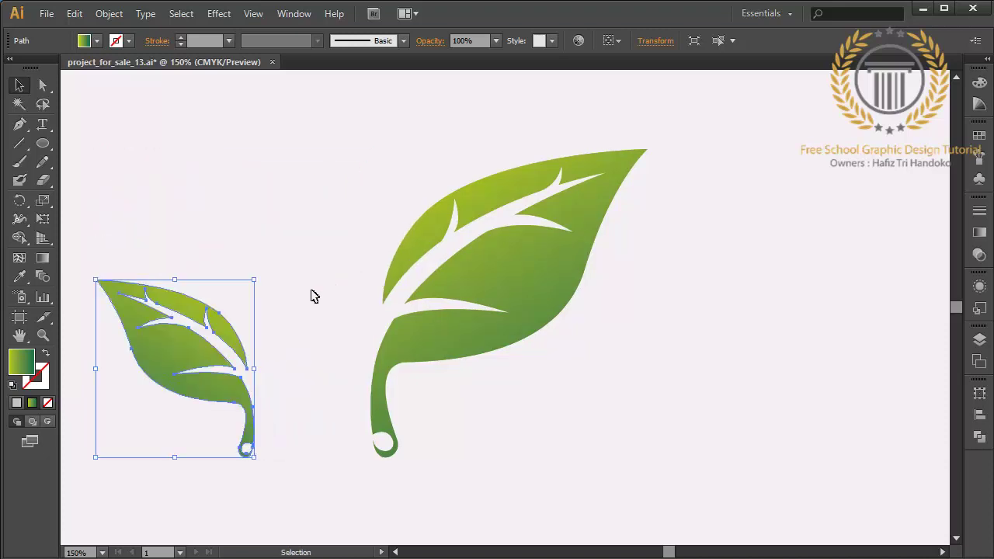
left_click_drag(238, 386, 339, 386)
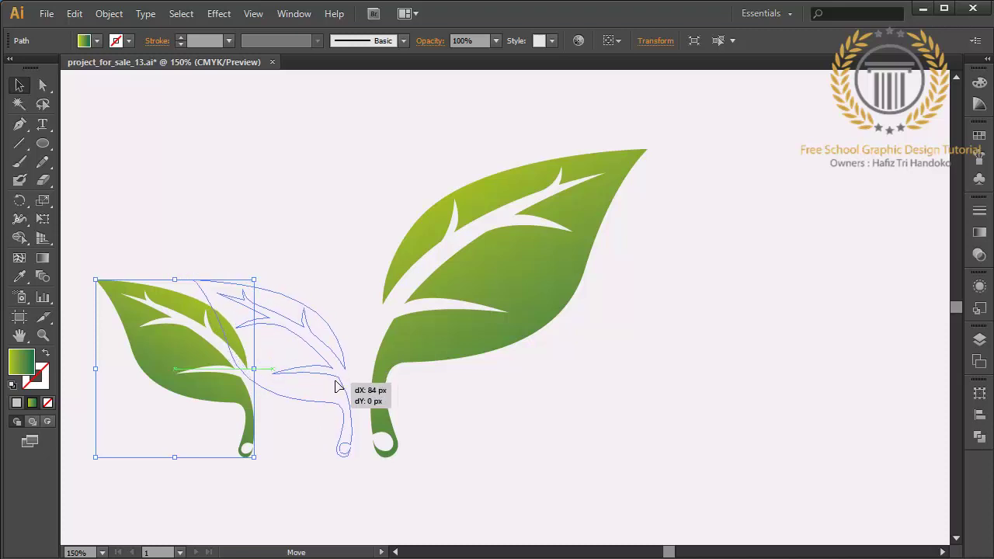
left_click_drag(339, 386, 339, 386)
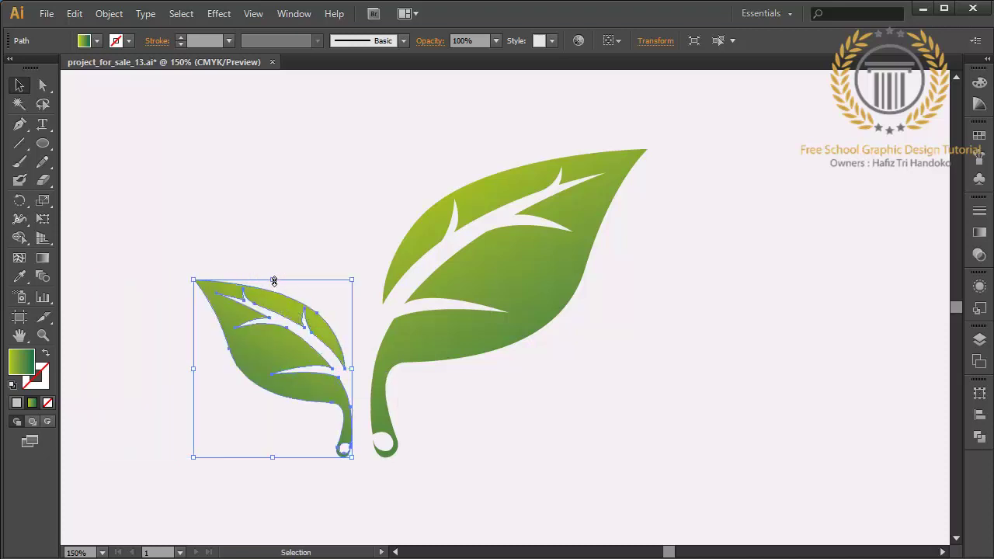
left_click_drag(274, 280, 274, 256)
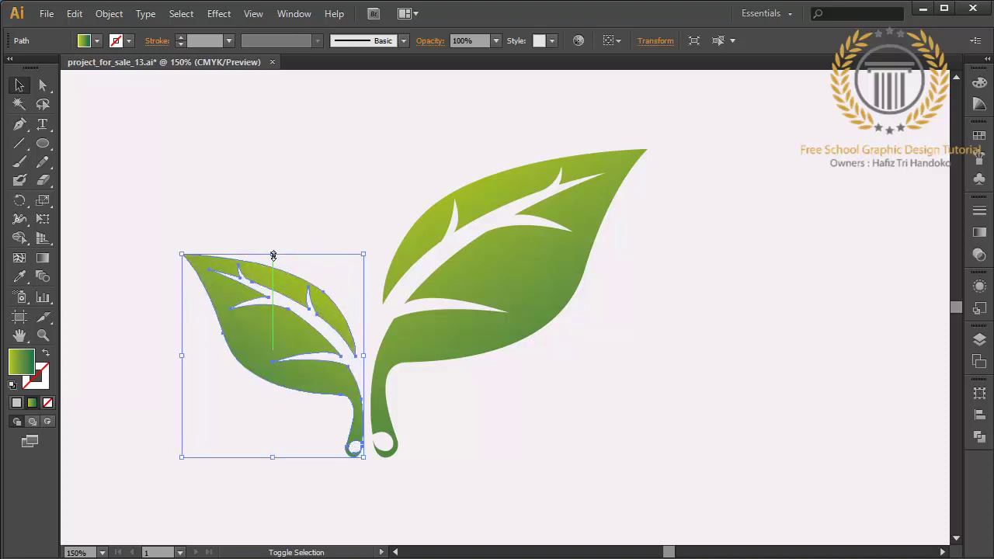
key("Left")
key("Left")
key("Left")
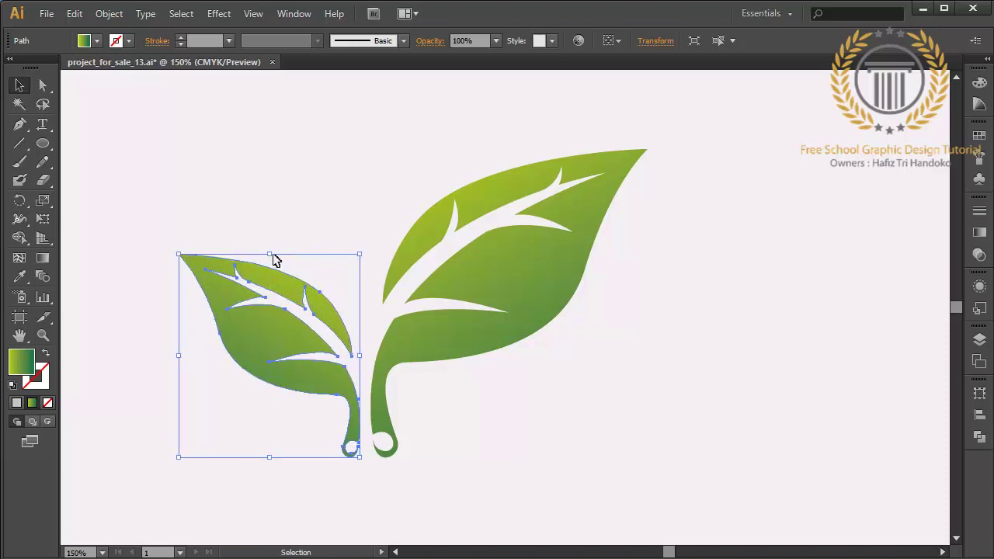
left_click(668, 424)
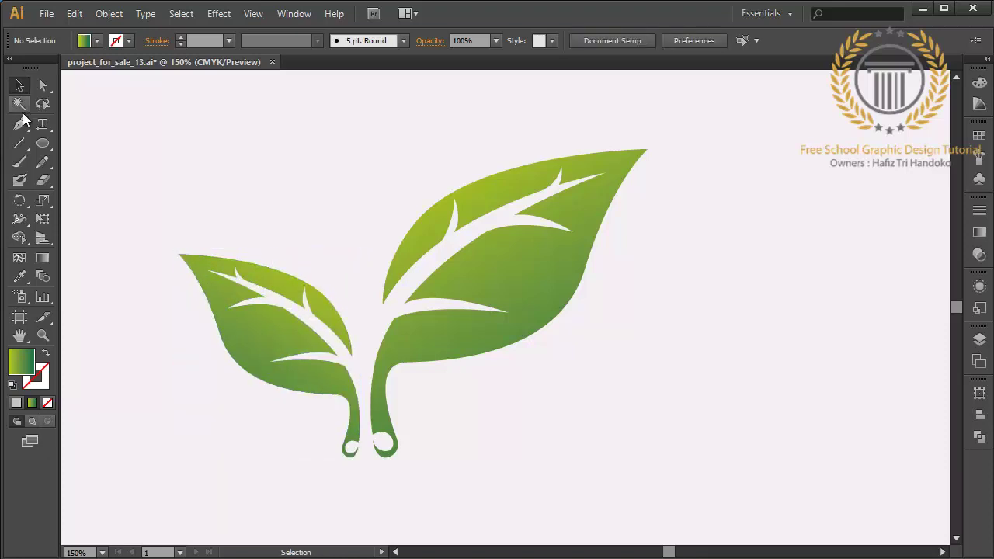
Start a Pen path between the leaves, forming the new upright leaf's curved tip
left_click(20, 124)
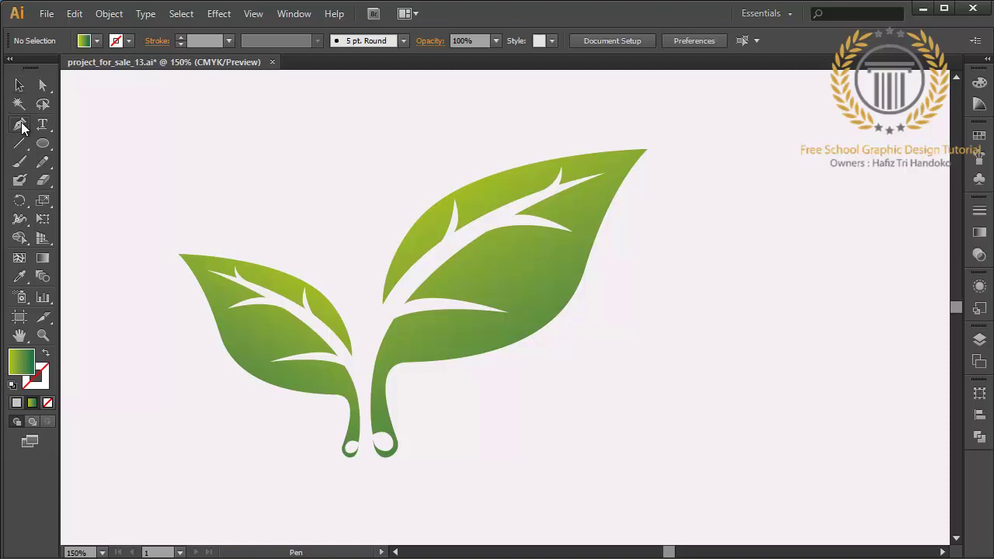
left_click(371, 326, "ctrl")
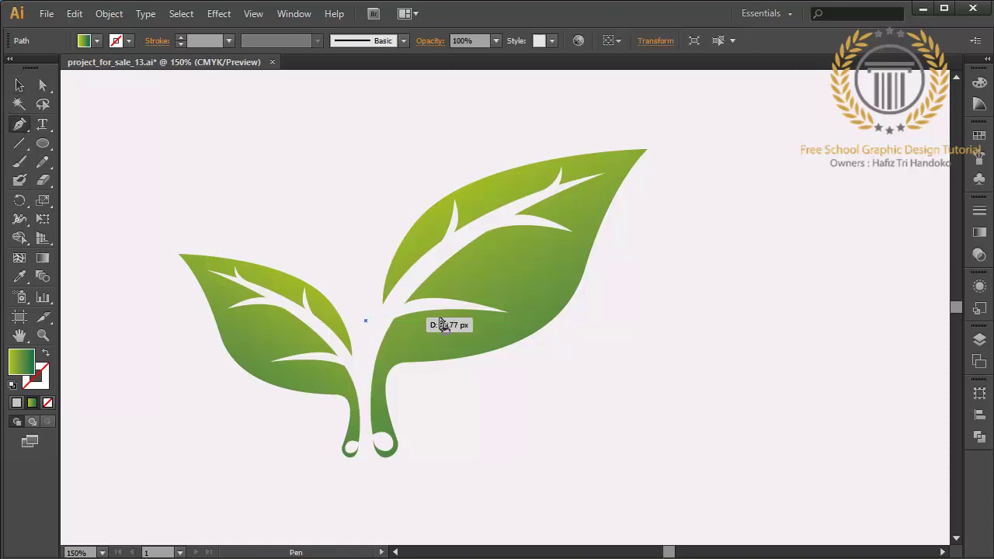
key("ctrl+minus")
mouse_move(412, 317)
left_mouse_down()
mouse_move(413, 238)
mouse_move(466, 169)
left_mouse_up()
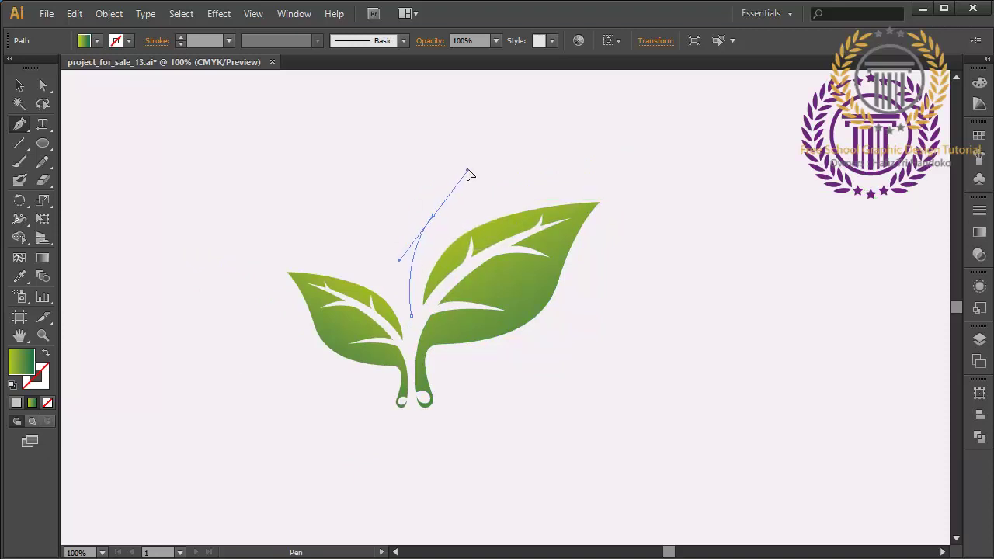
left_click_drag(433, 113, 381, 215)
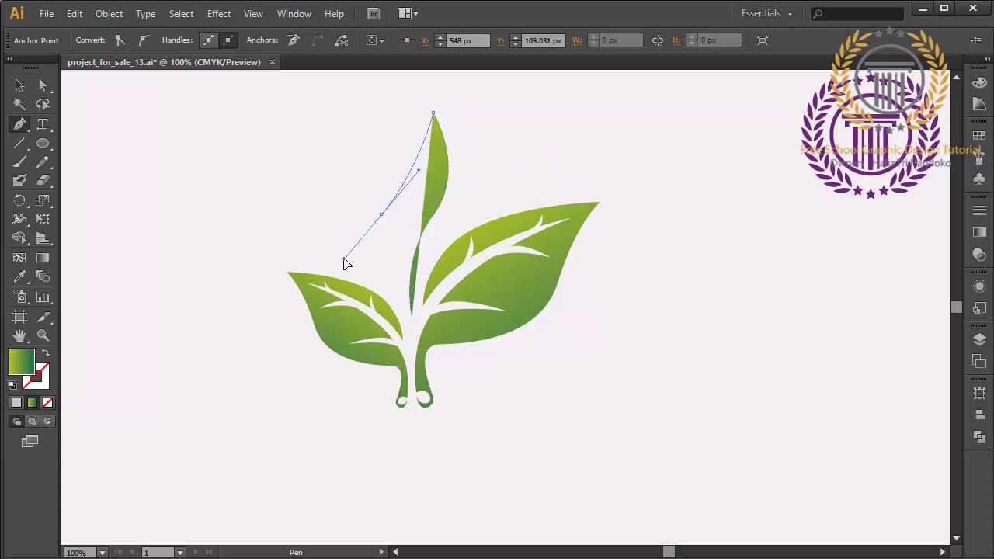
left_click_drag(421, 188, 410, 180)
key("ctrl+z")
Complete the upright leaf's left and right curved edges down to the stem
left_click_drag(433, 215, 402, 291)
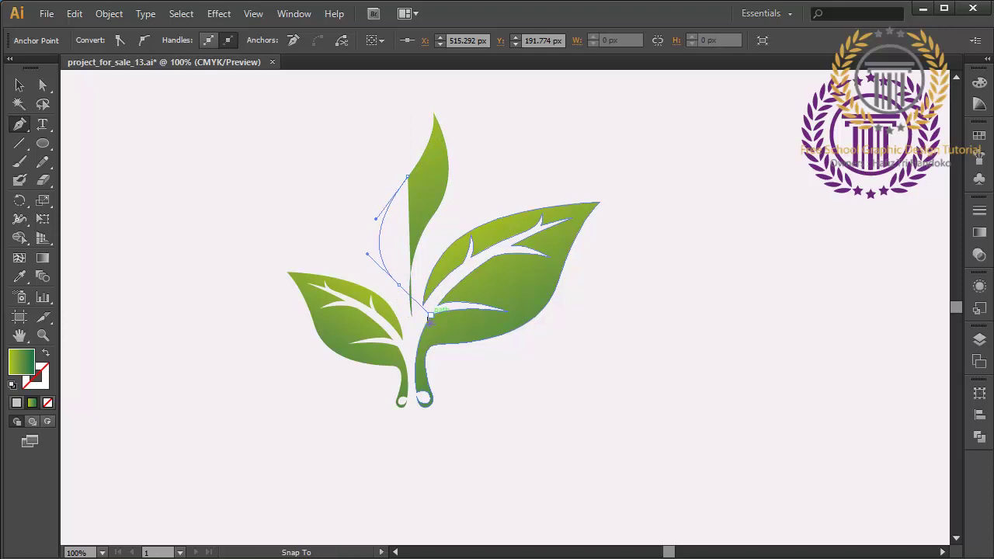
left_click_drag(400, 291, 435, 328)
left_click(402, 290)
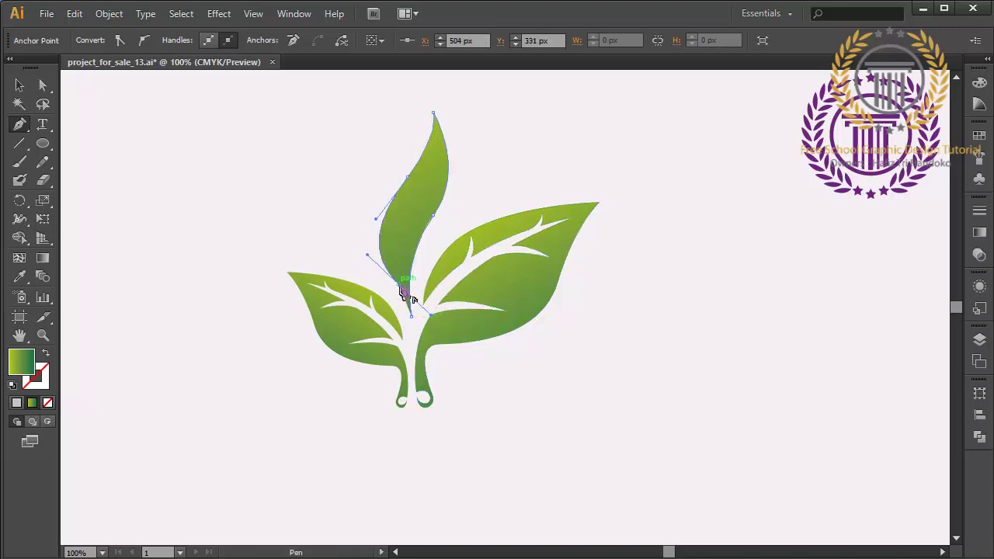
mouse_move(403, 291)
left_mouse_down()
mouse_move(390, 281)
mouse_move(406, 299)
mouse_move(394, 284)
mouse_move(403, 221)
mouse_move(426, 200)
left_mouse_up()
left_click_drag(434, 115, 444, 161)
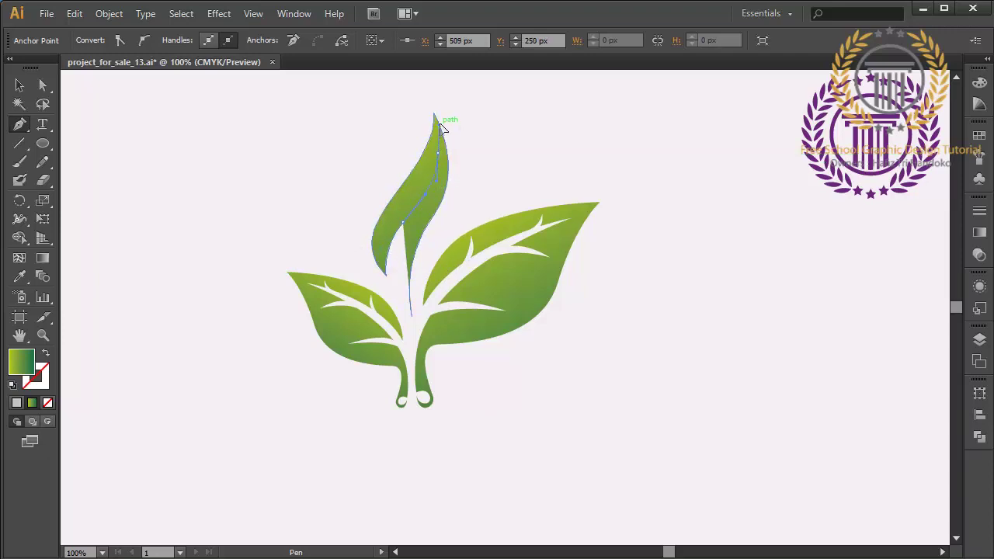
mouse_move(440, 161)
left_mouse_down()
mouse_move(450, 170)
mouse_move(417, 225)
mouse_move(403, 223)
left_mouse_up()
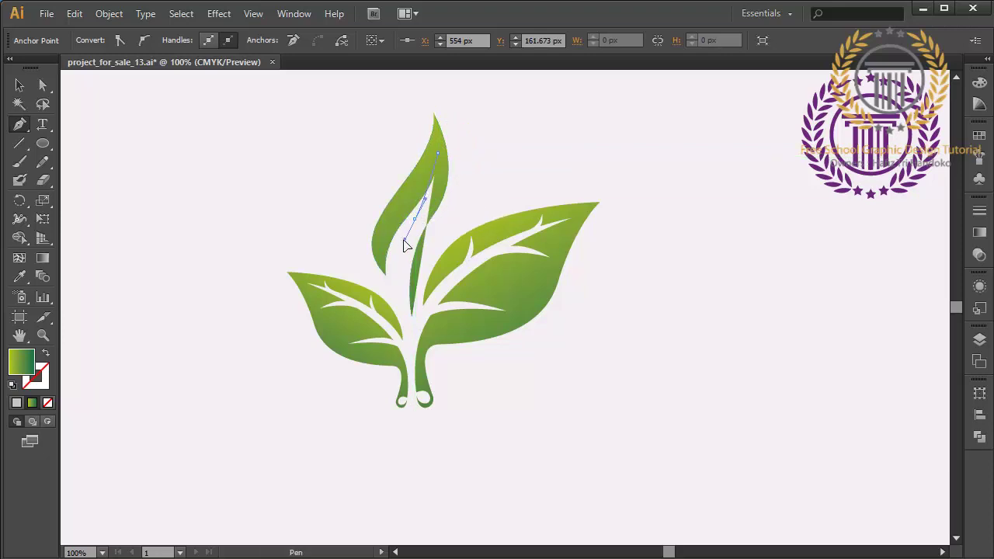
left_click_drag(384, 269, 441, 347)
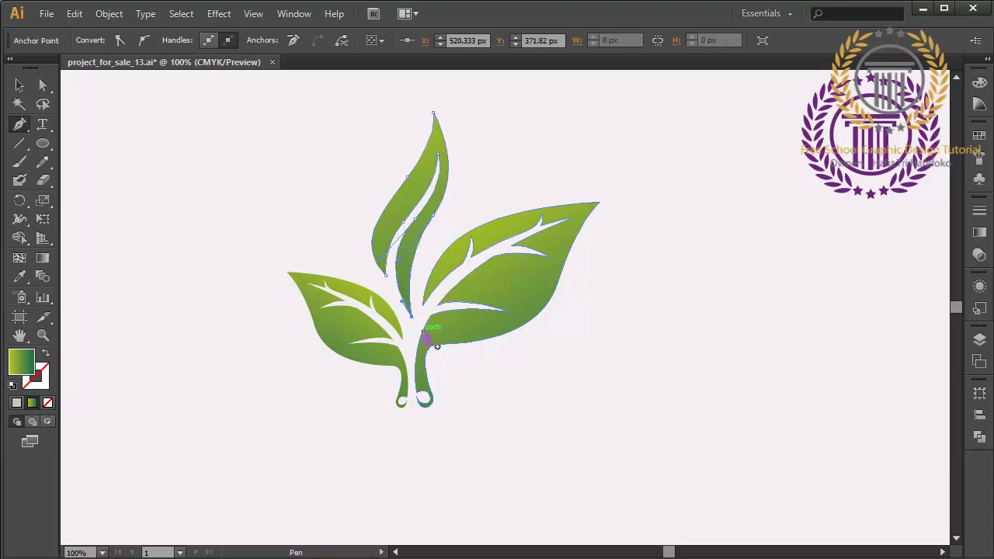
left_click(437, 347)
left_click(19, 85)
left_click(148, 143)
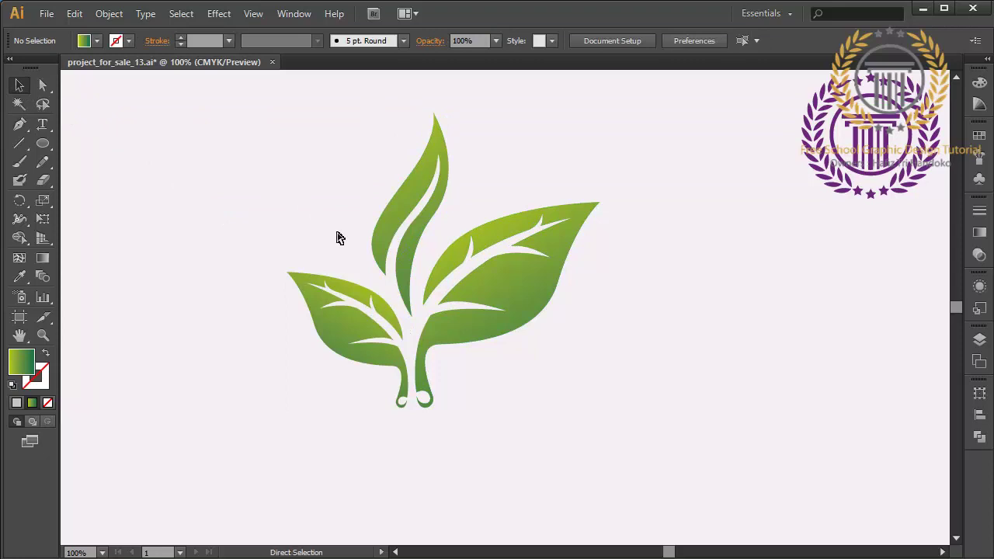
Zoom to 150% and shift the whole sprout down and to the right
key("ctrl+plus")
left_click_drag(264, 157, 479, 332)
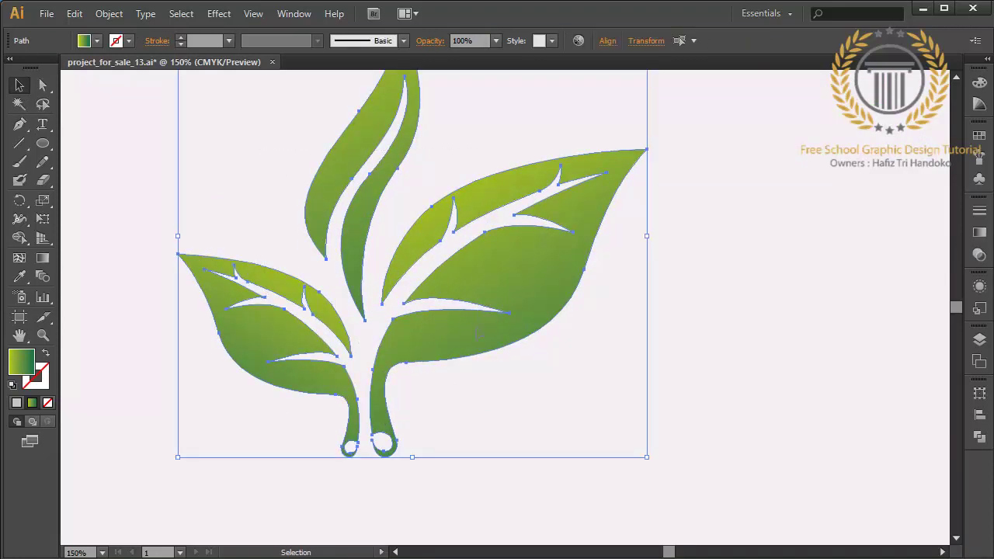
left_click_drag(488, 269, 518, 341)
left_click(285, 193)
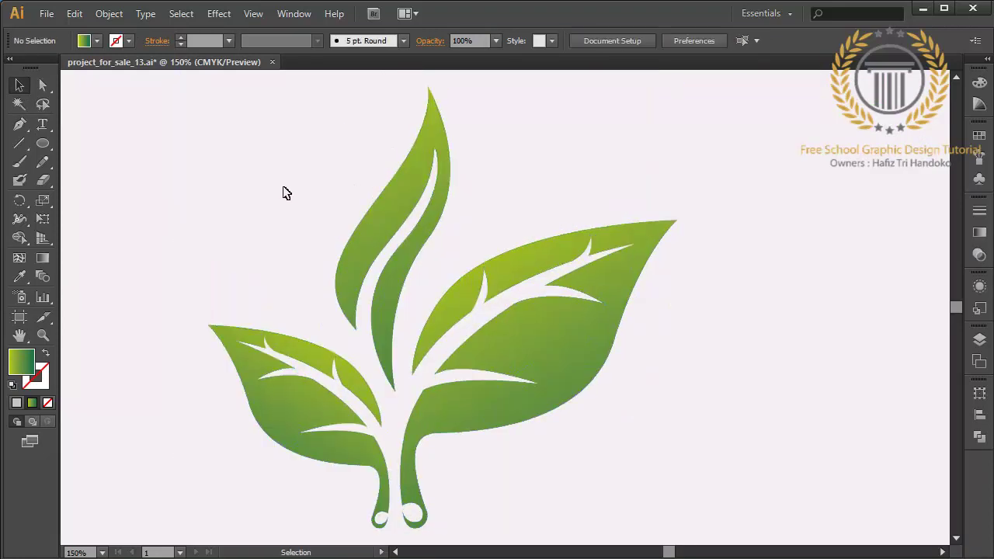
Pen-draw a cutting shape over the upright leaf's base along its inner edge
left_click(21, 125)
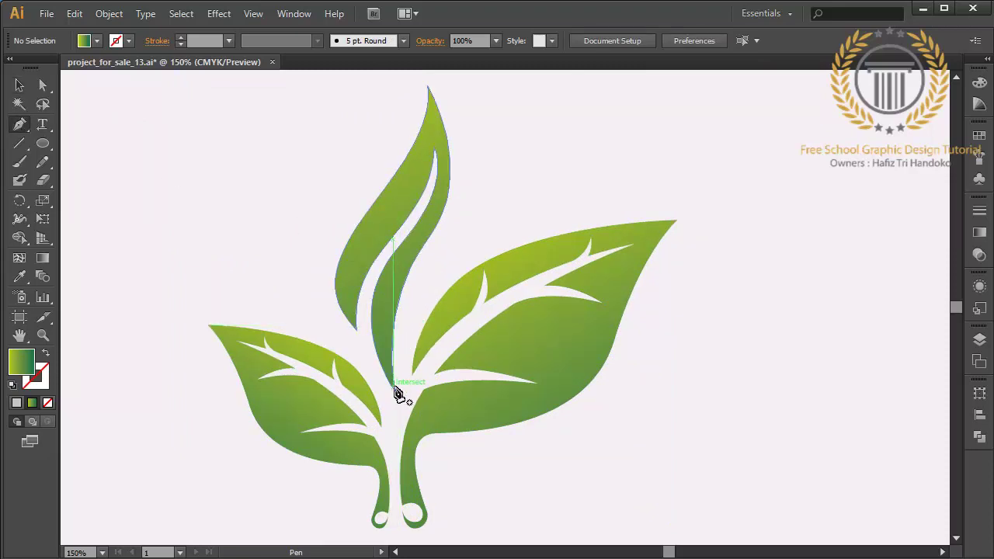
left_click_drag(419, 264, 427, 248)
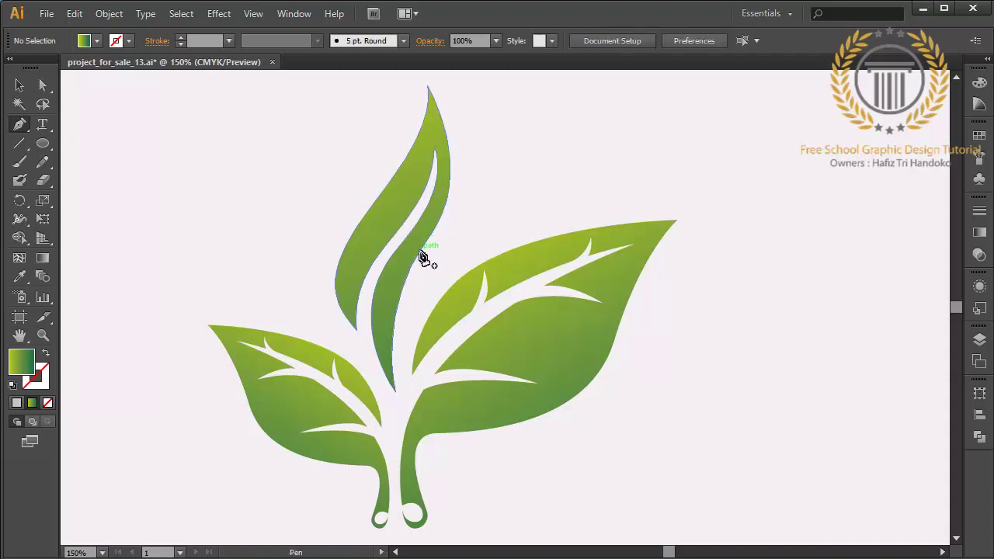
left_click(419, 250)
left_click(401, 275)
left_click(388, 295)
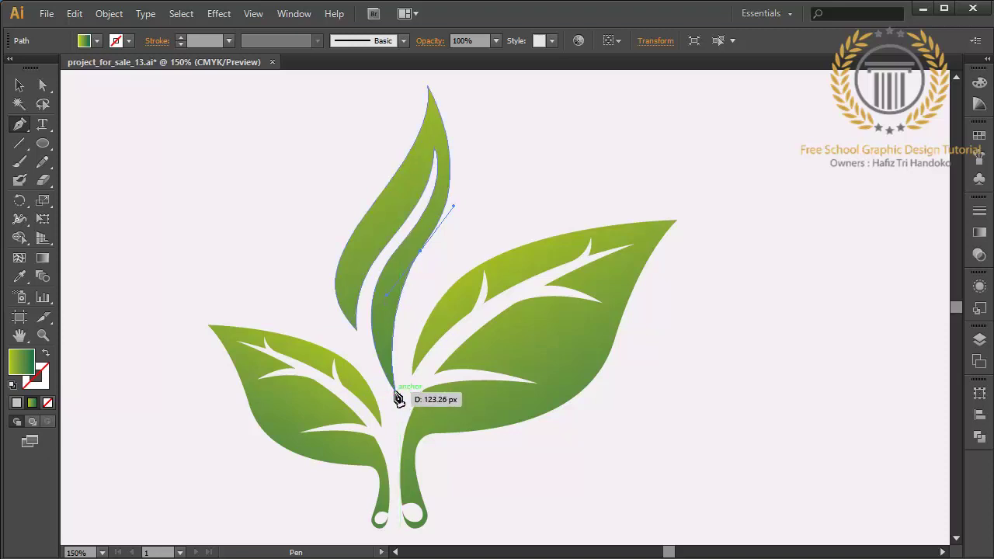
left_click(395, 392)
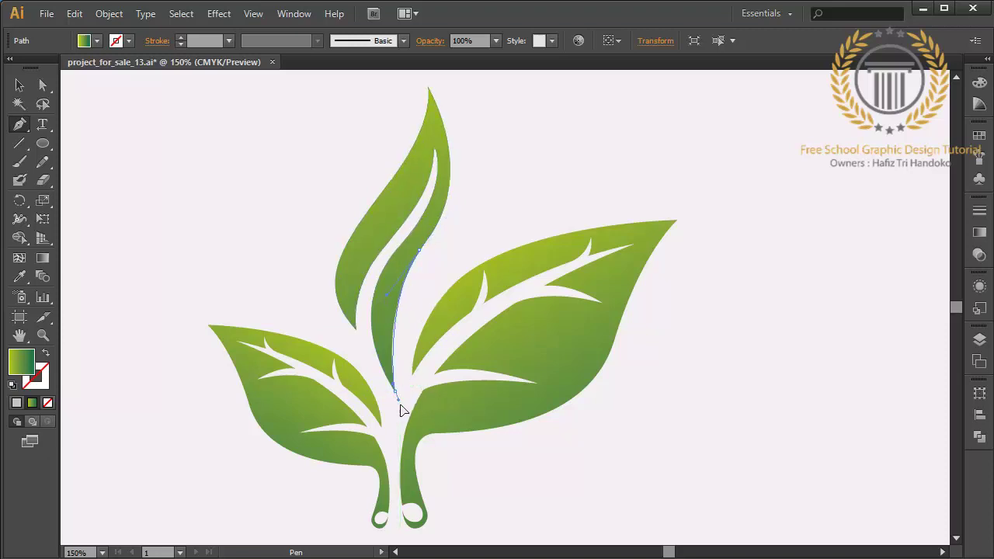
left_click(417, 464)
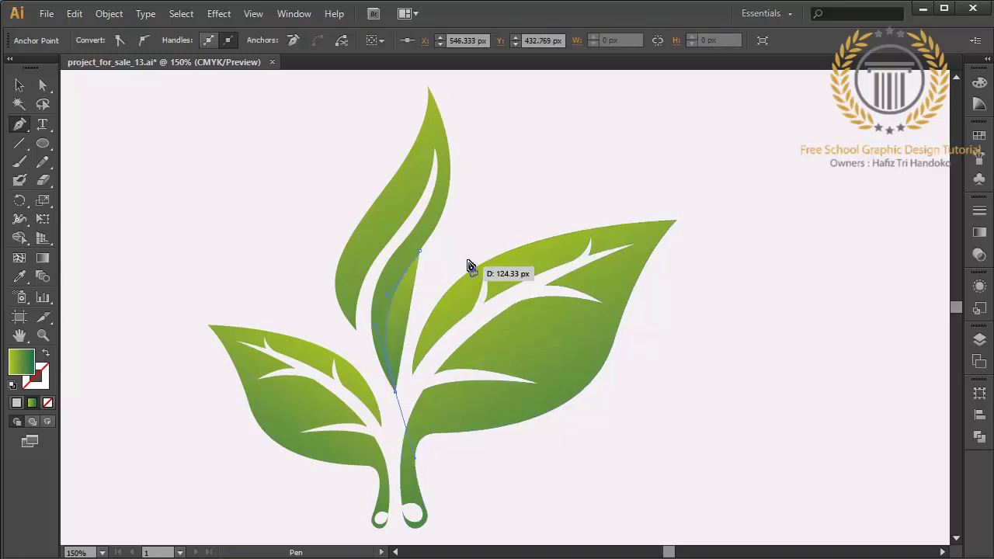
left_click(469, 261)
Subtract the cutting shape from the top leaf with Pathfinder Minus Front
left_click(19, 88)
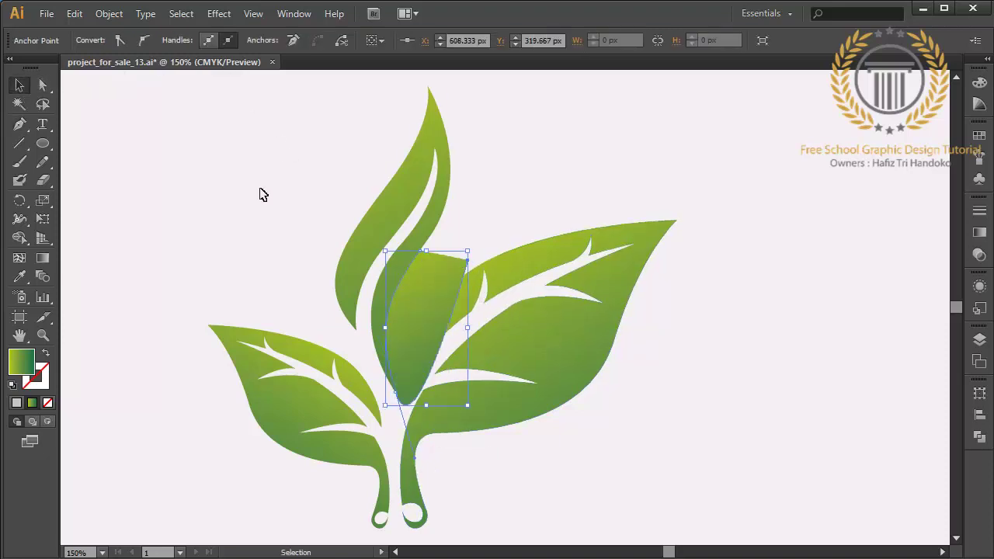
left_click_drag(259, 191, 398, 306)
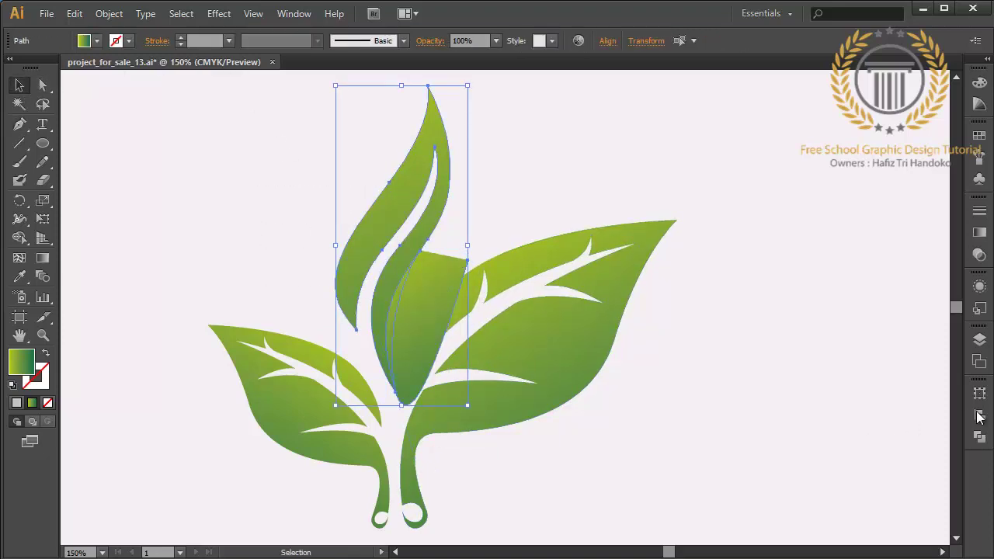
left_click(979, 437)
left_click(825, 419)
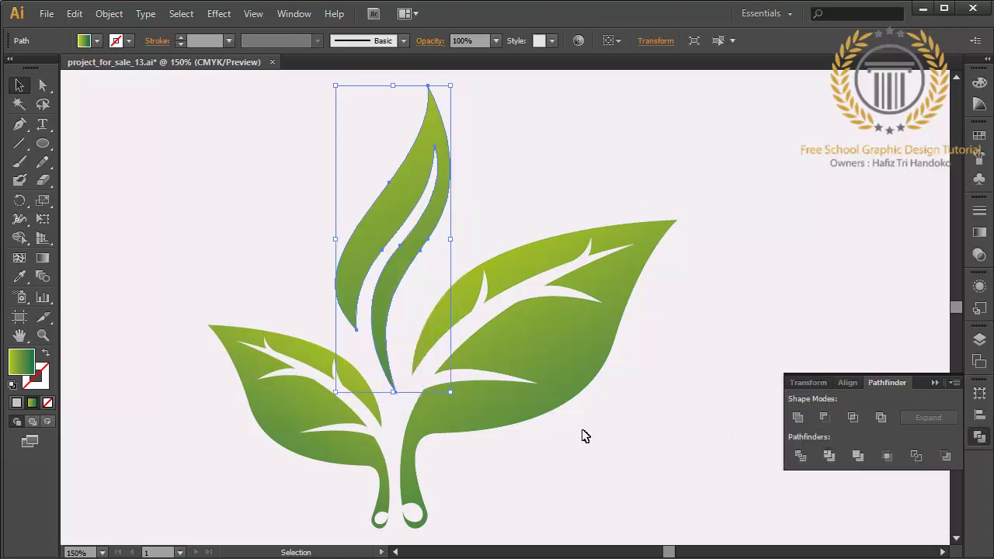
left_click(584, 435)
left_click(19, 126)
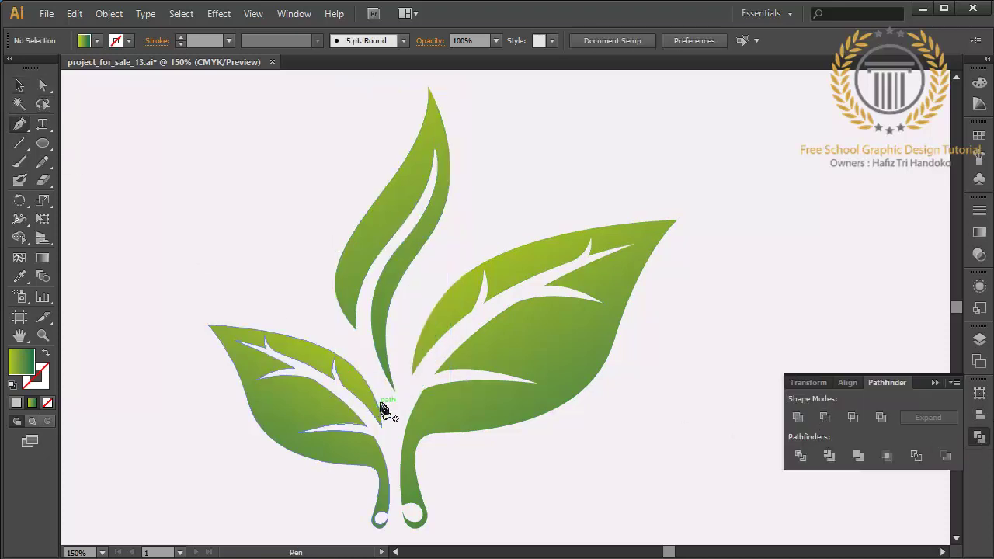
Pen-draw a closed shape surrounding the left leaf's curled stem
mouse_move(390, 388)
left_mouse_down()
mouse_move(394, 410)
mouse_move(420, 409)
left_mouse_up()
left_click_drag(373, 518, 407, 530)
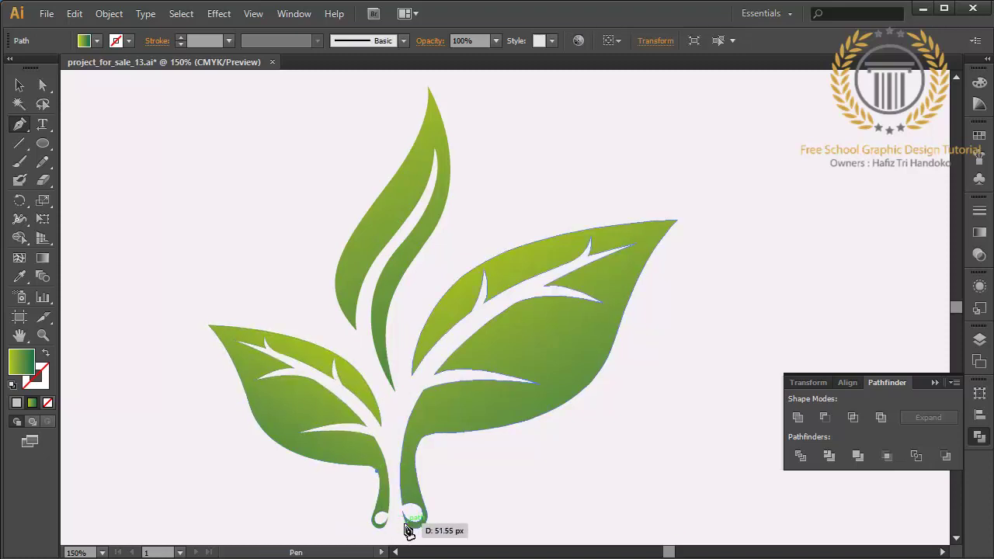
left_click_drag(392, 522, 392, 354)
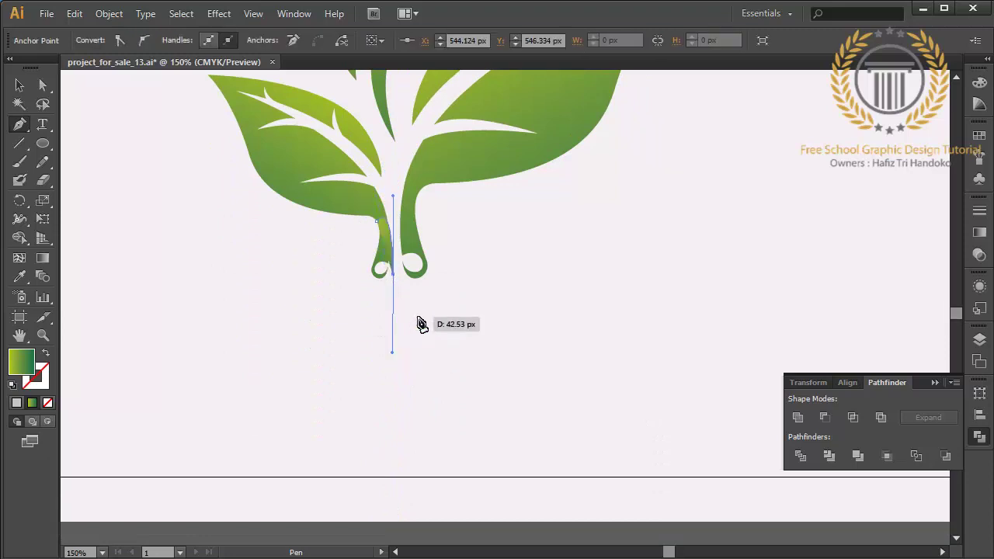
left_click(417, 324, "ctrl")
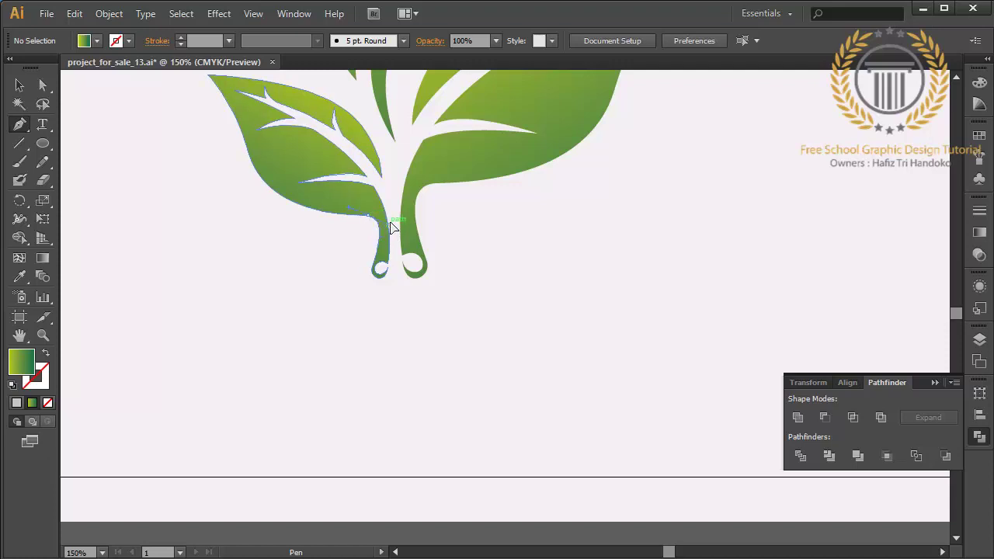
left_click(388, 225)
left_click_drag(399, 319, 402, 341)
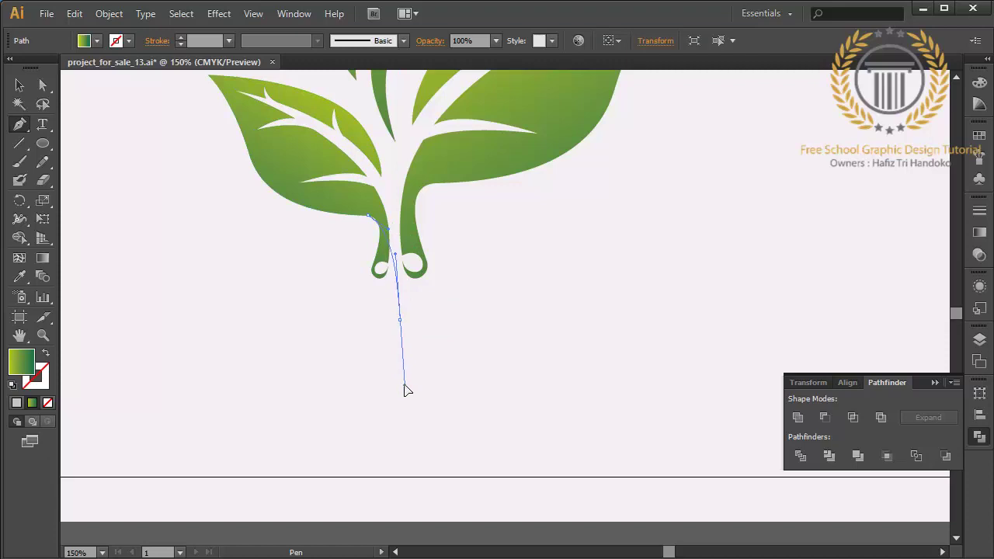
mouse_move(405, 388)
left_mouse_down()
mouse_move(428, 371)
mouse_move(413, 378)
left_mouse_up()
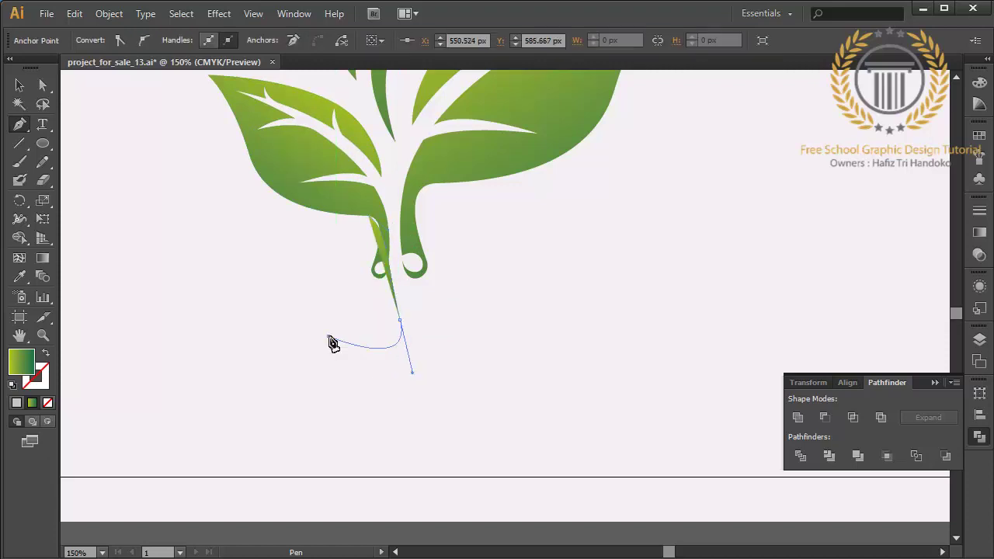
left_click(329, 336)
Select the left leaf with the shape and apply Minus Front to remove the stem
left_click(22, 87)
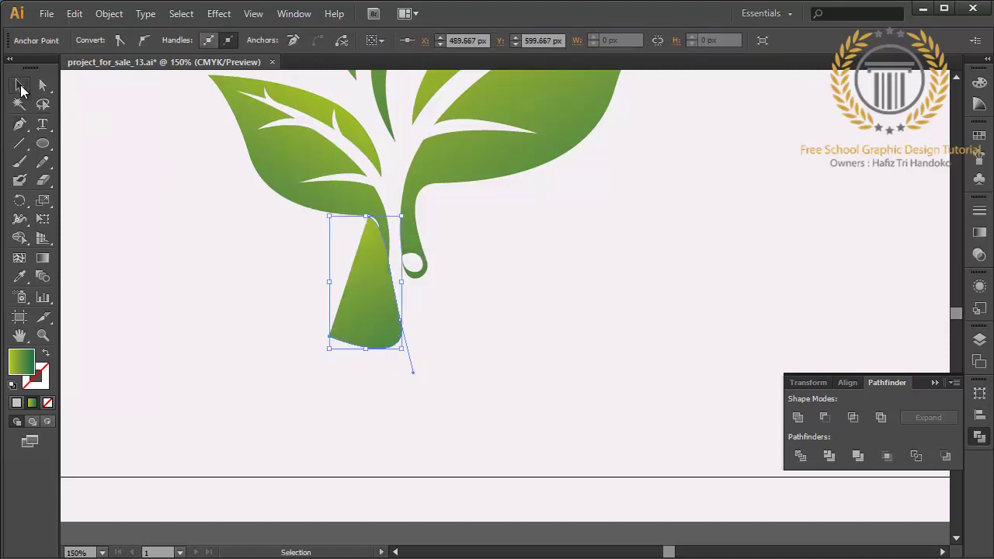
mouse_move(244, 247)
left_mouse_down()
mouse_move(370, 199)
mouse_move(396, 207)
left_mouse_up()
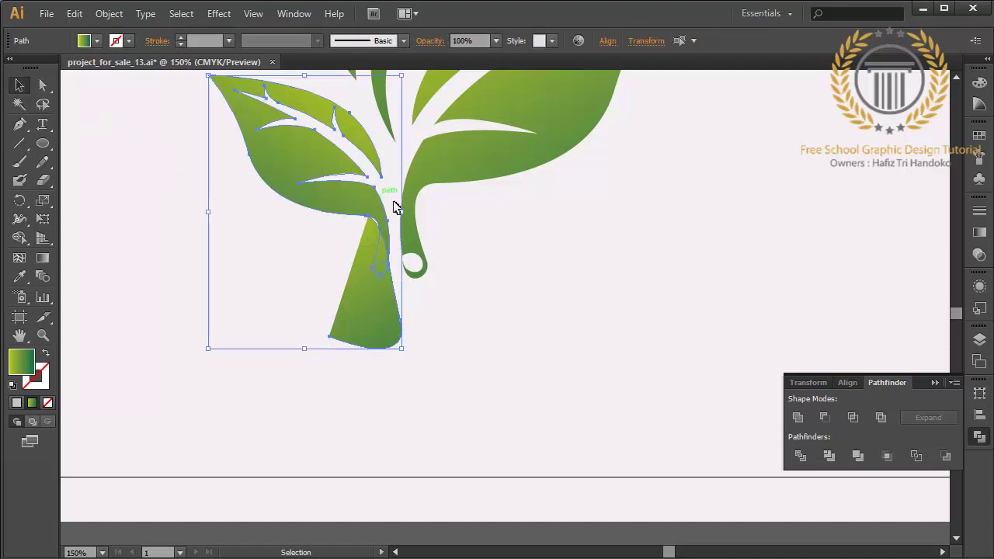
left_click(829, 418)
left_click(514, 399)
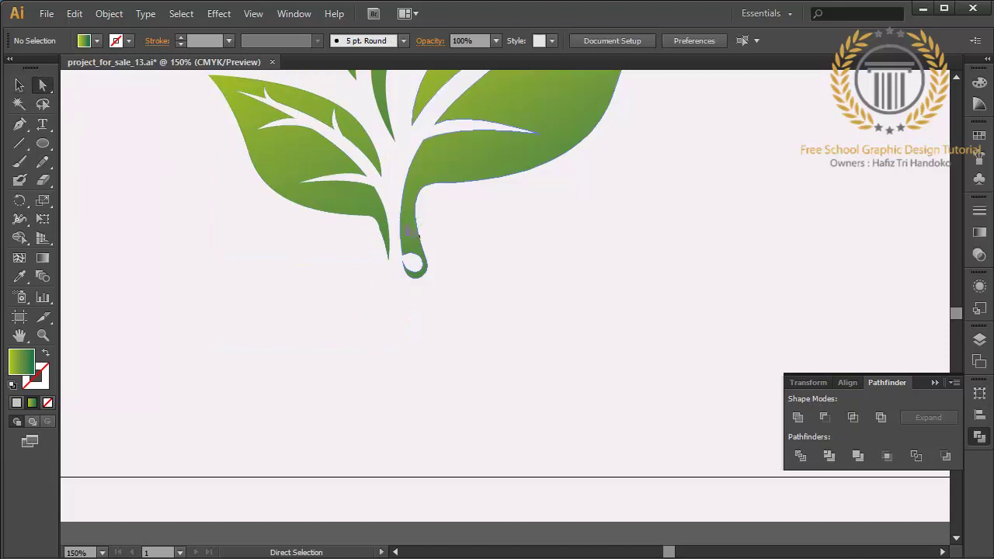
Drag the left leaf's tip anchor onto the stem base and smooth its curve handle
left_click(398, 240)
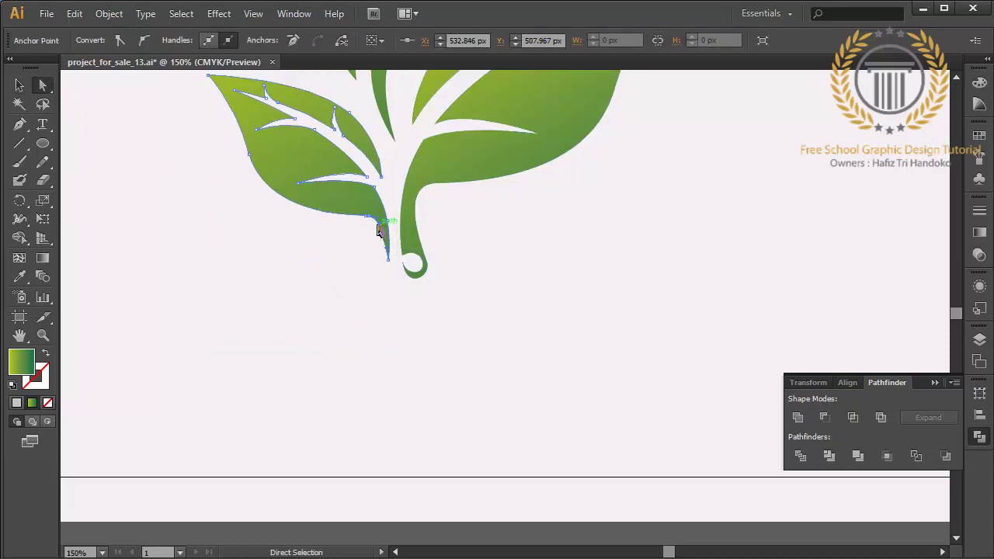
left_click(378, 236)
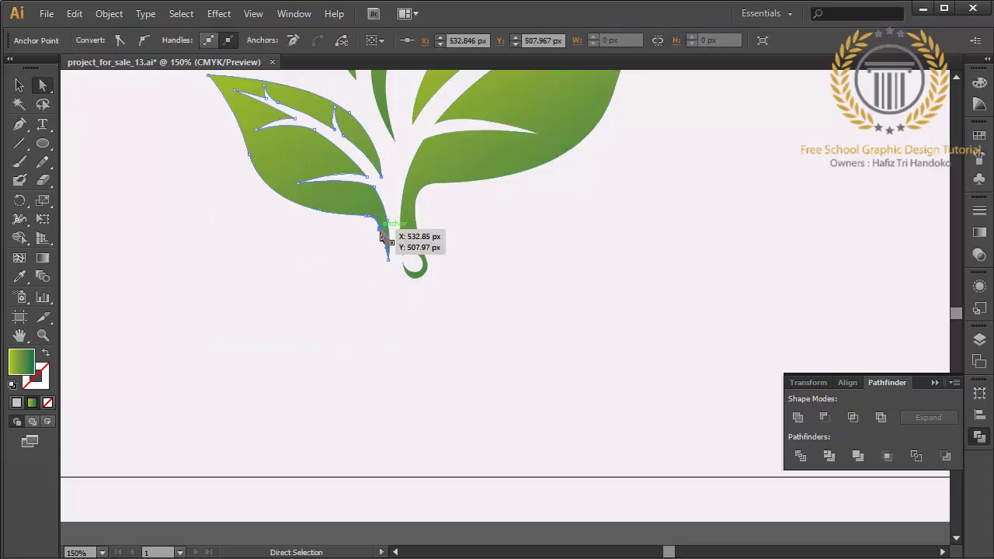
mouse_move(380, 236)
left_mouse_down()
mouse_move(389, 267)
mouse_move(381, 223)
left_mouse_up()
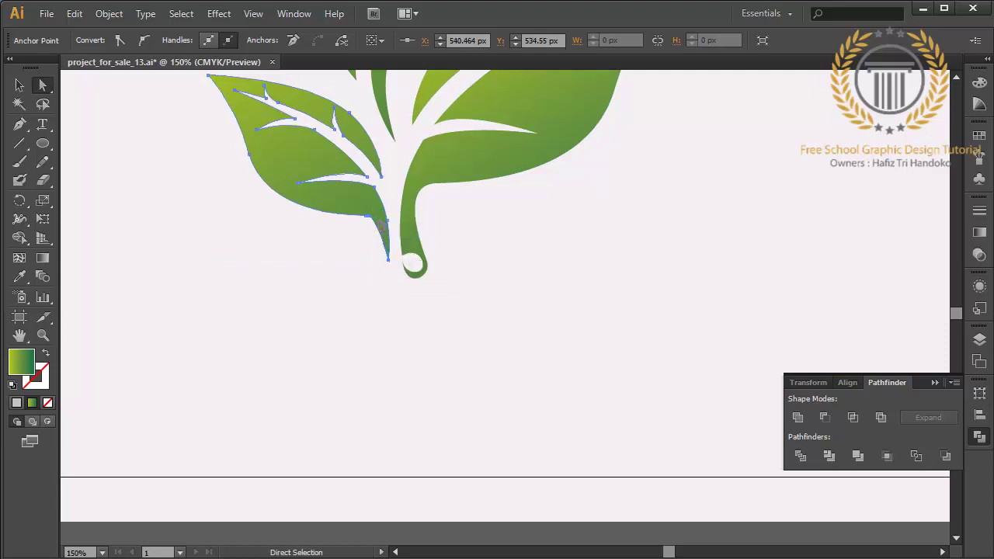
key("ctrl+shift+a")
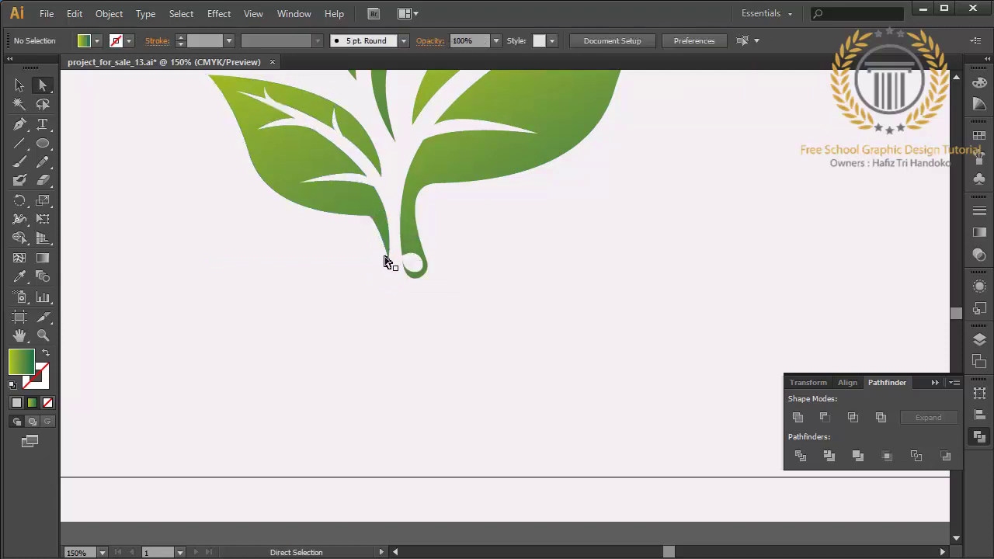
left_click(387, 262)
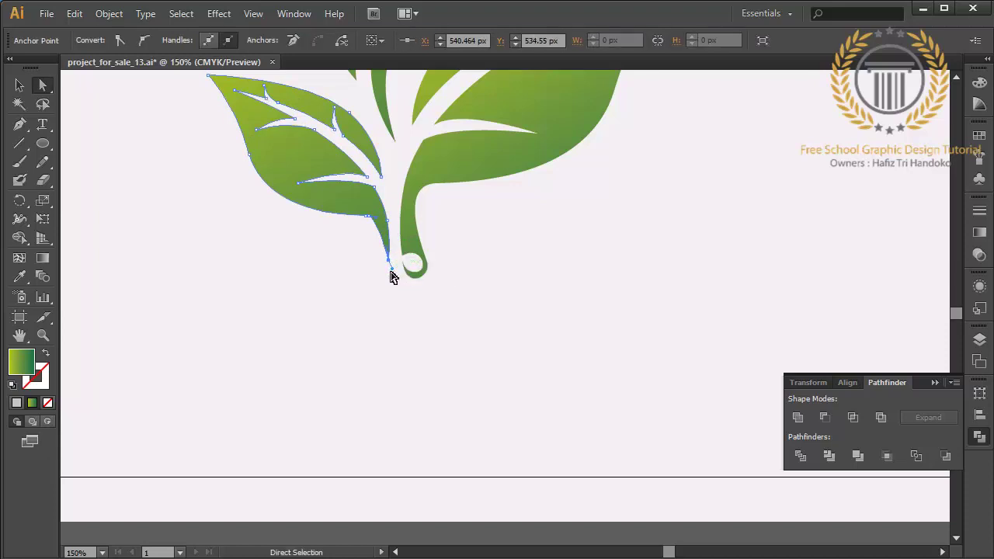
mouse_move(394, 267)
left_mouse_down()
mouse_move(381, 214)
mouse_move(388, 222)
left_mouse_up()
left_click(409, 296)
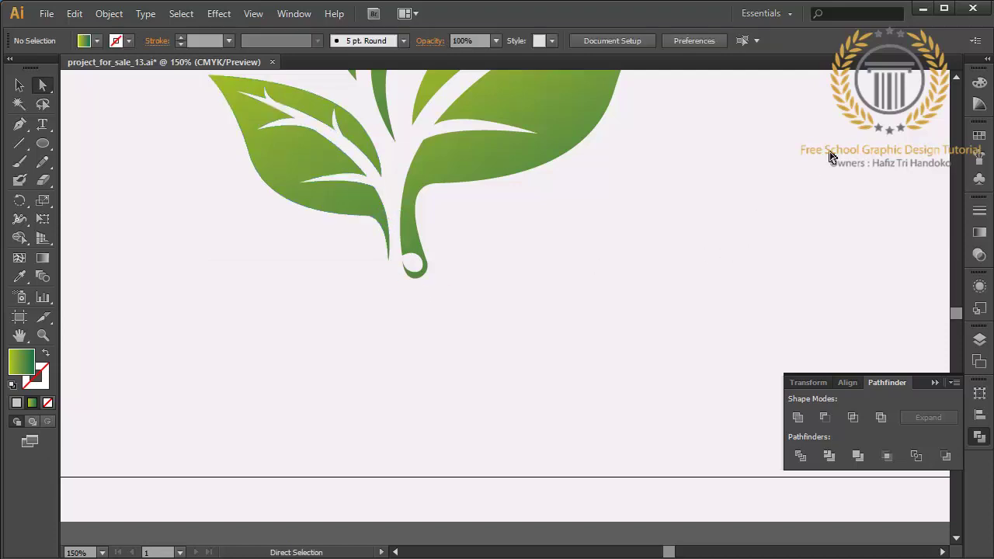
Pen-draw a small curved notch shape over the top leaf's left lobe
left_click(955, 76)
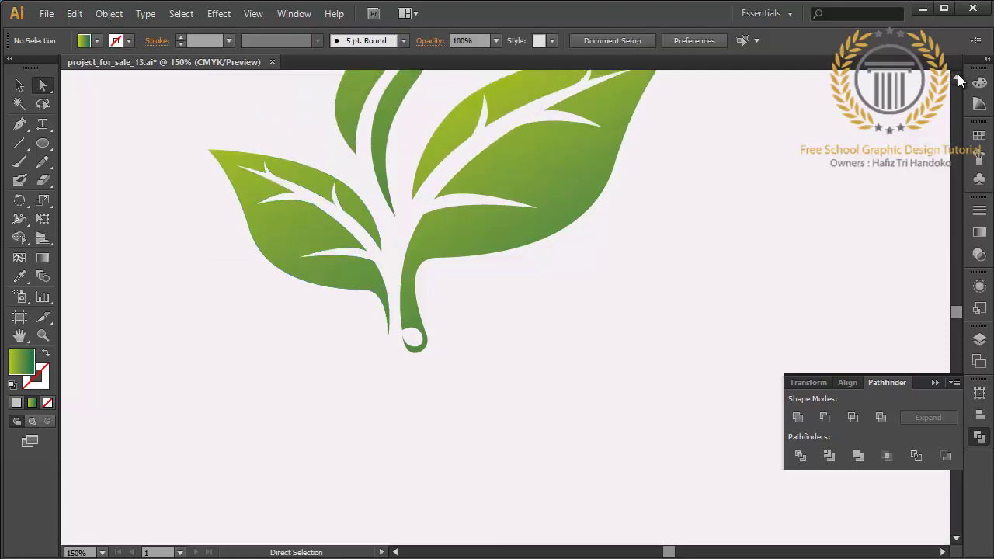
left_click(956, 76)
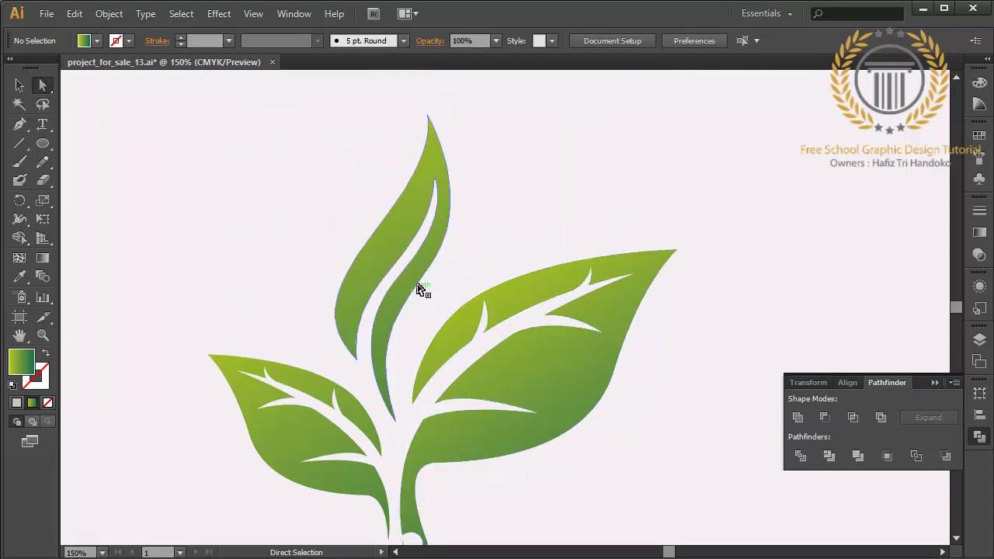
left_click(19, 124)
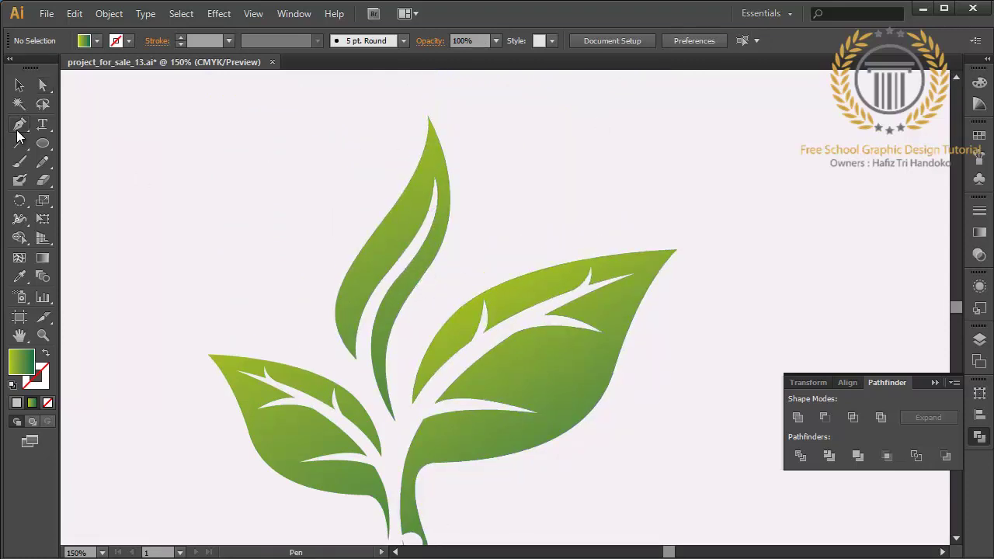
left_click_drag(366, 305, 363, 262)
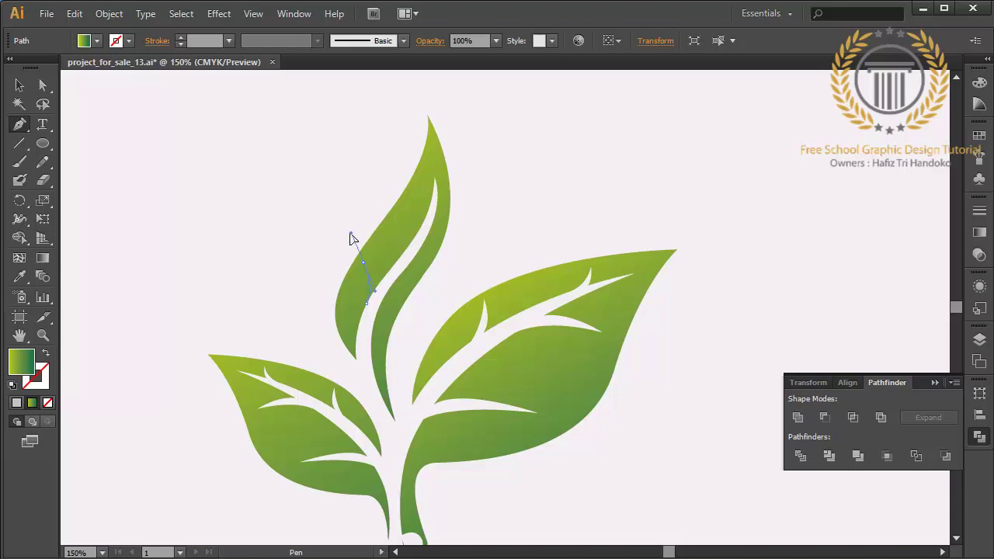
left_click(354, 235)
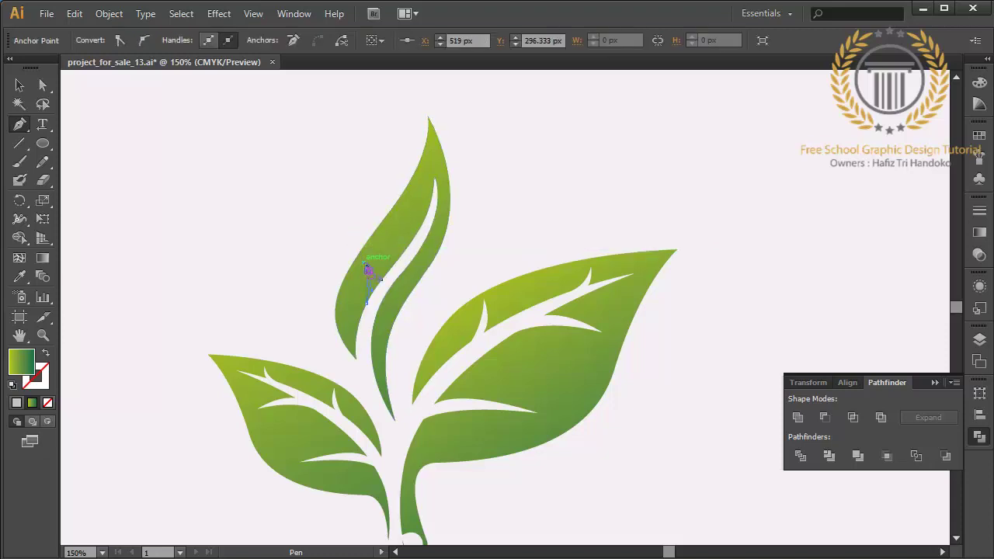
left_click_drag(368, 269, 369, 312)
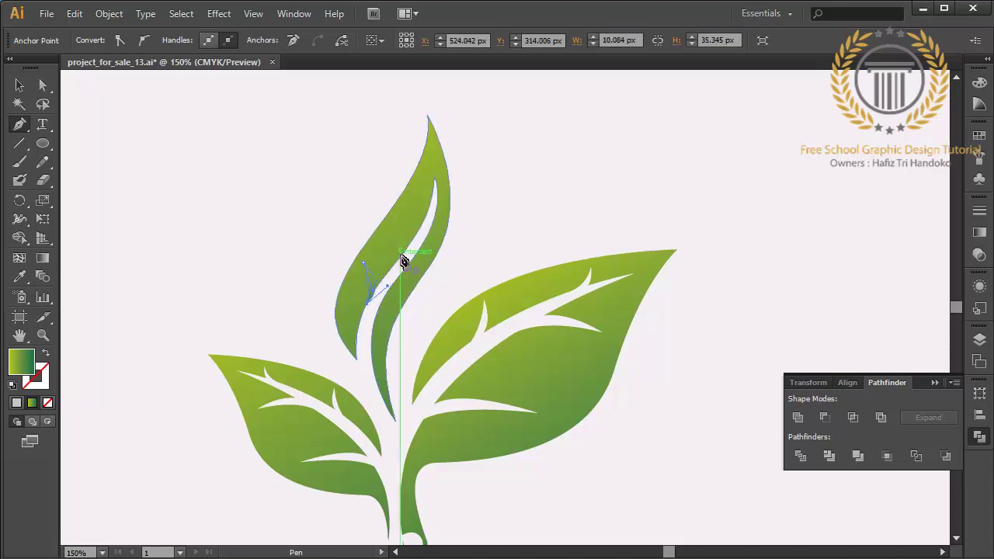
left_click_drag(402, 261, 392, 221)
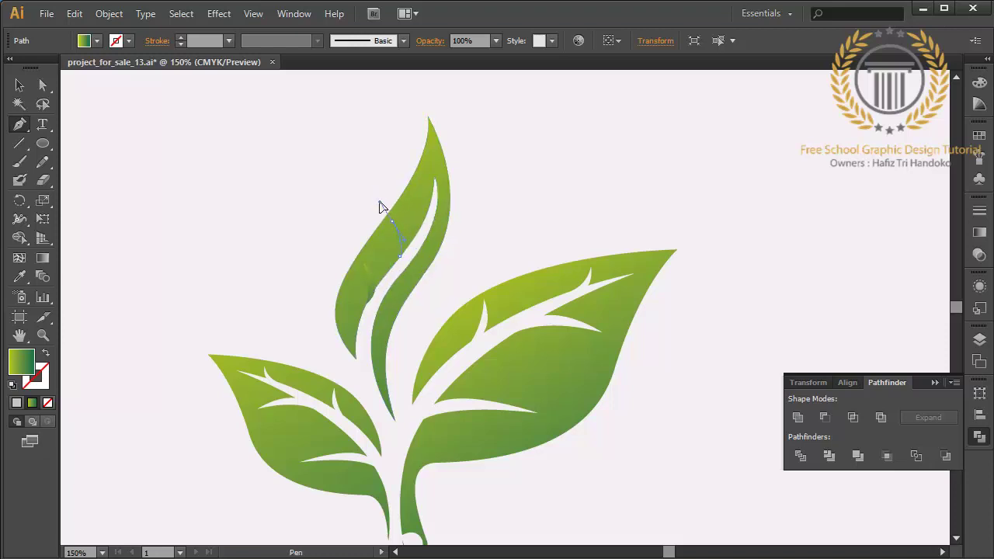
left_click_drag(380, 207, 399, 231)
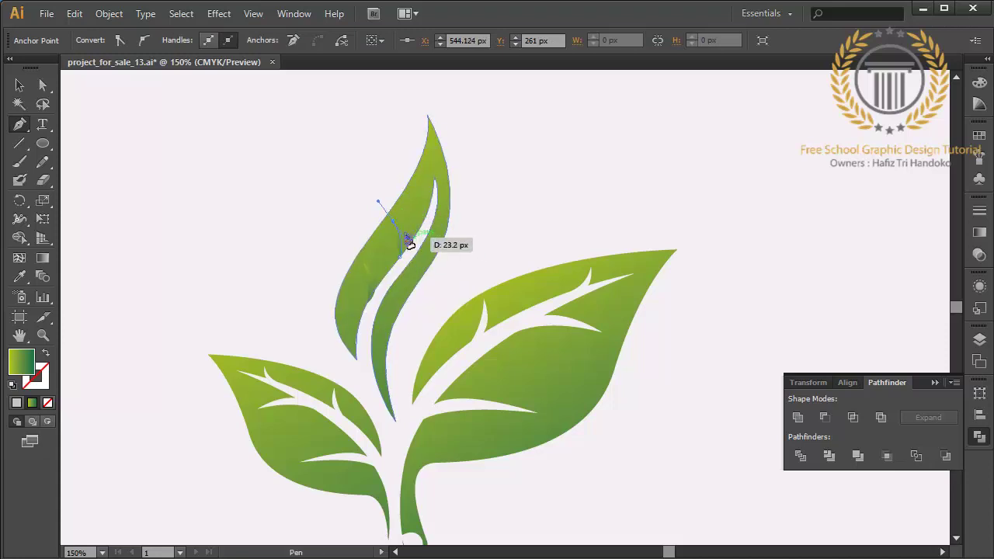
mouse_move(395, 225)
left_mouse_down()
mouse_move(395, 271)
mouse_move(381, 284)
left_mouse_up()
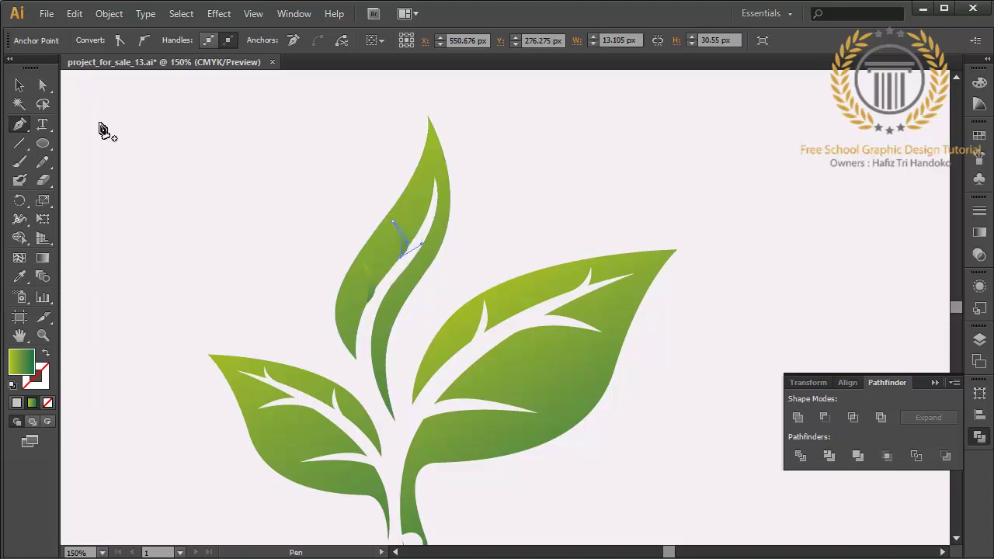
Subtract the notch shape from the top leaf with Pathfinder Minus Front
left_click(18, 86)
left_click_drag(323, 164, 419, 311)
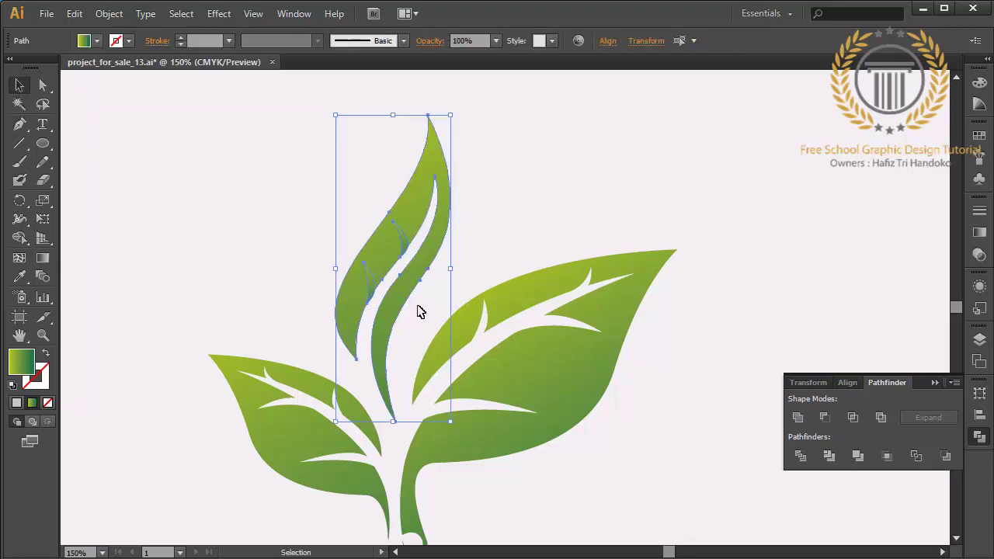
left_click(683, 457)
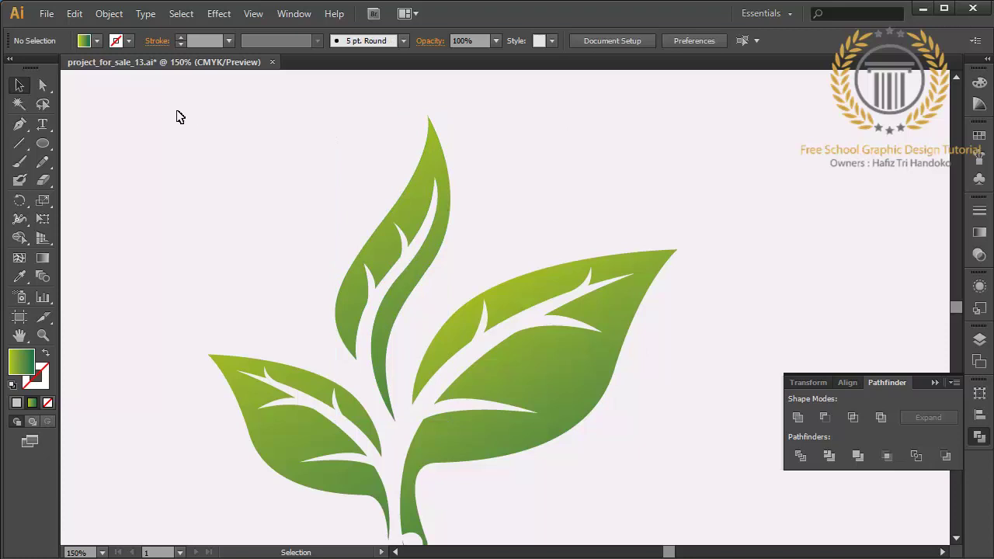
Cover the stem curl with a Pen shape and subtract it from the big right leaf
left_click_drag(177, 116, 569, 483)
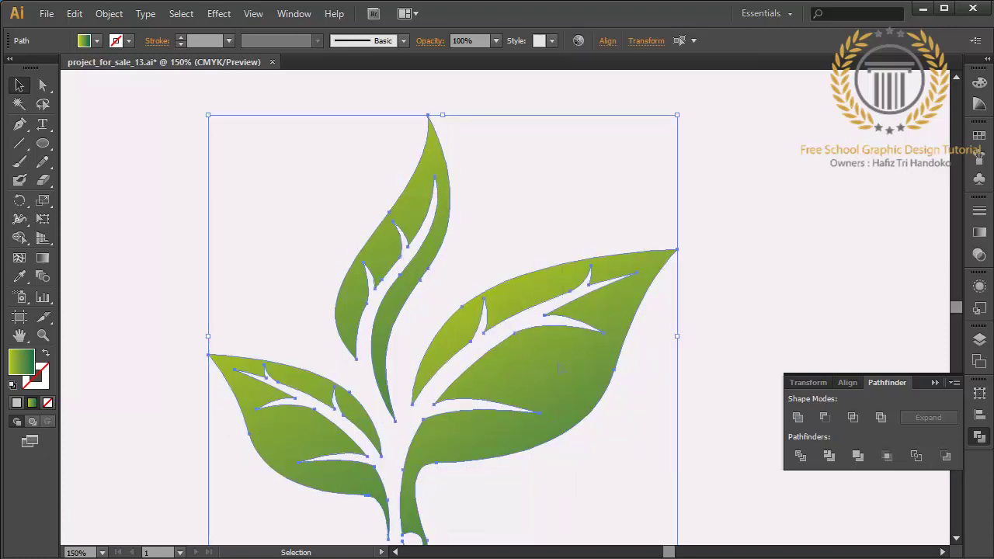
left_click_drag(559, 368, 567, 290)
left_click(580, 412)
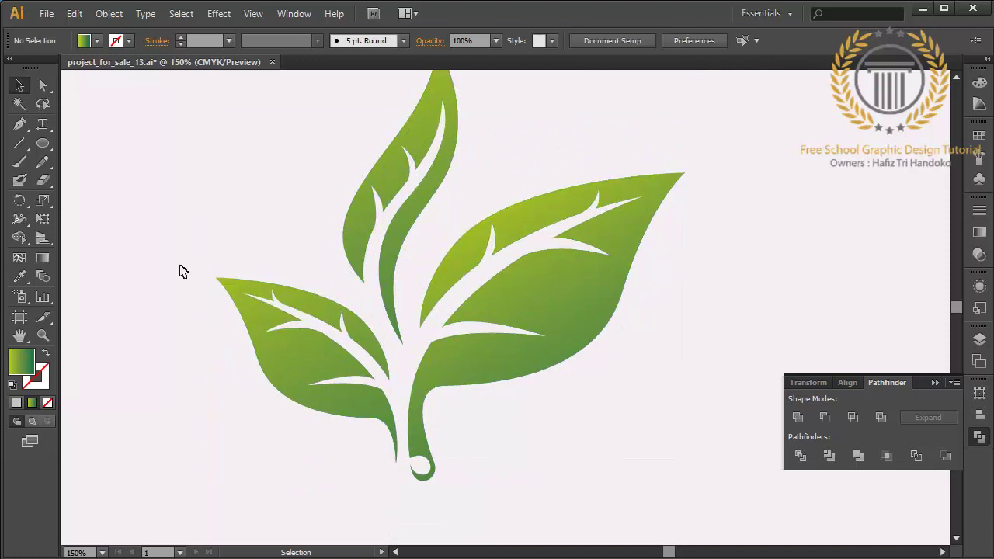
left_click(20, 124)
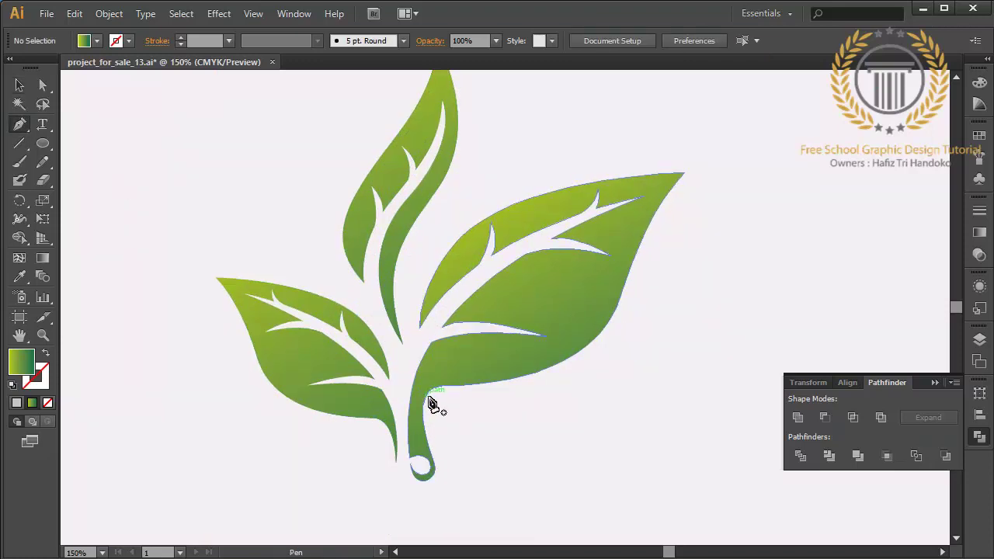
mouse_move(425, 397)
left_mouse_down()
mouse_move(404, 437)
mouse_move(434, 527)
mouse_move(503, 527)
left_mouse_up()
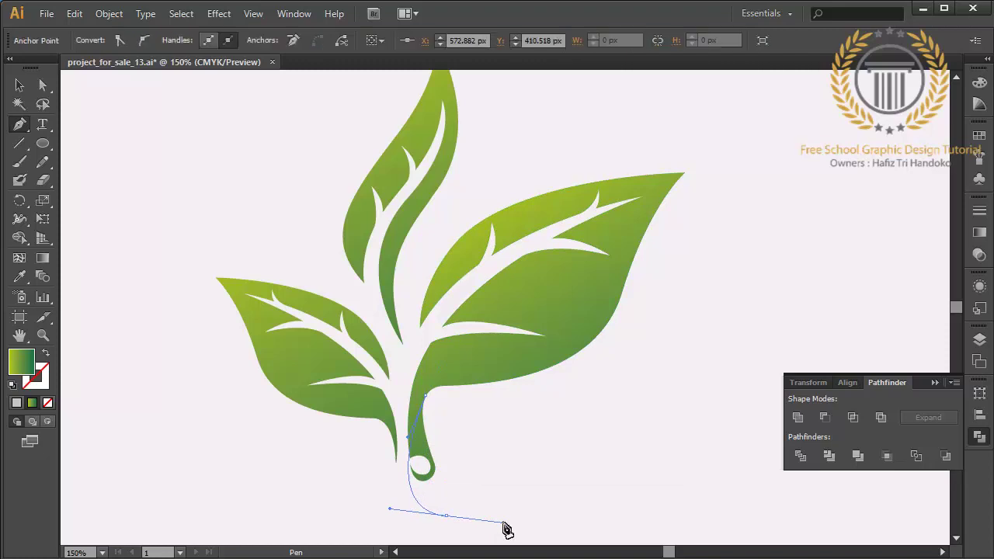
left_click_drag(491, 444, 77, 120)
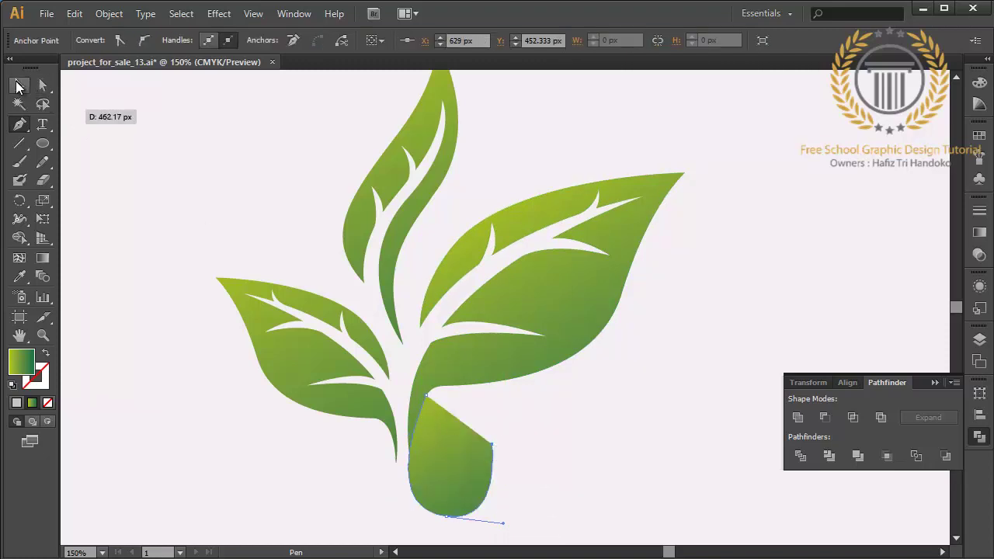
key("v")
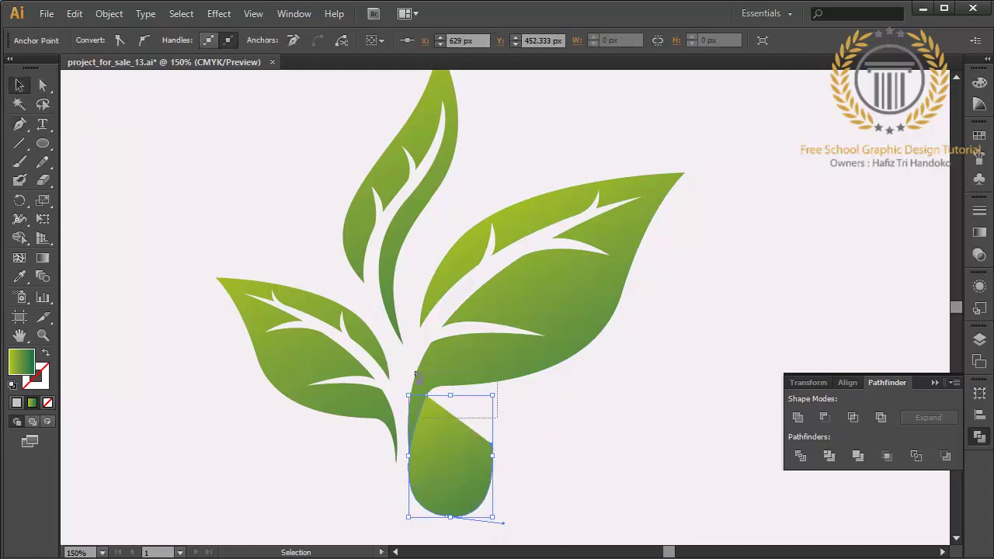
left_click(513, 357, "shift")
left_click(825, 417)
left_click(645, 455)
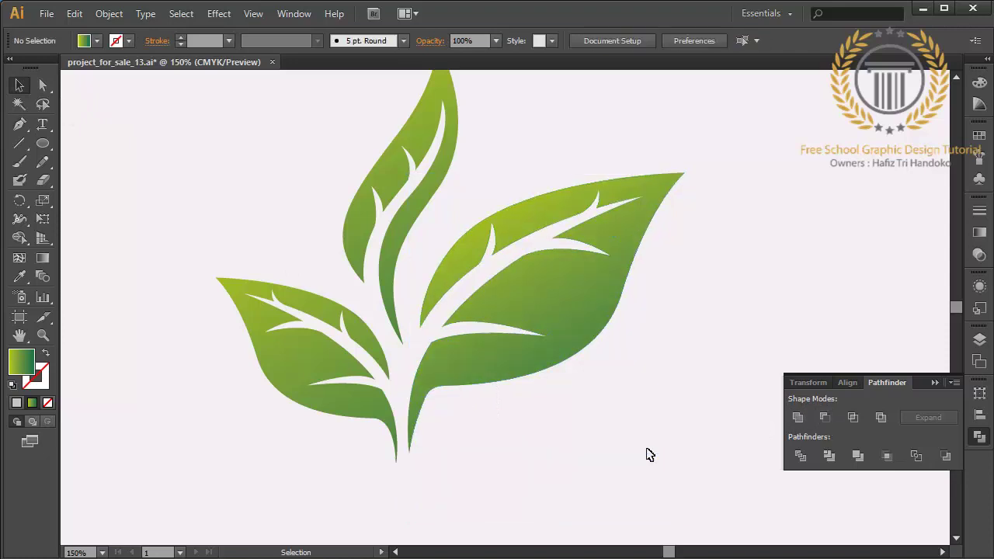
Extend the right leaf's path downward into a narrow stem with a small curl
left_click(20, 124)
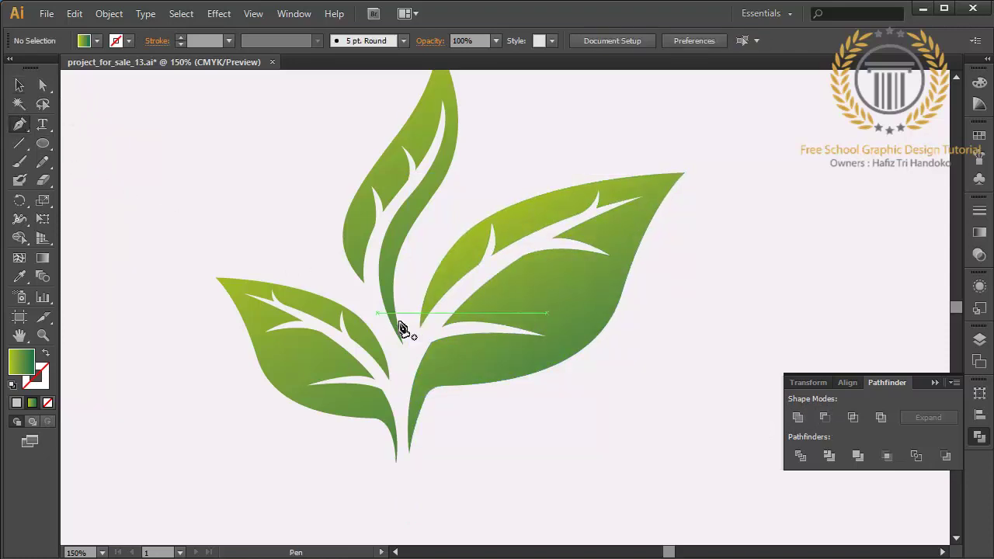
left_click(429, 400, "ctrl")
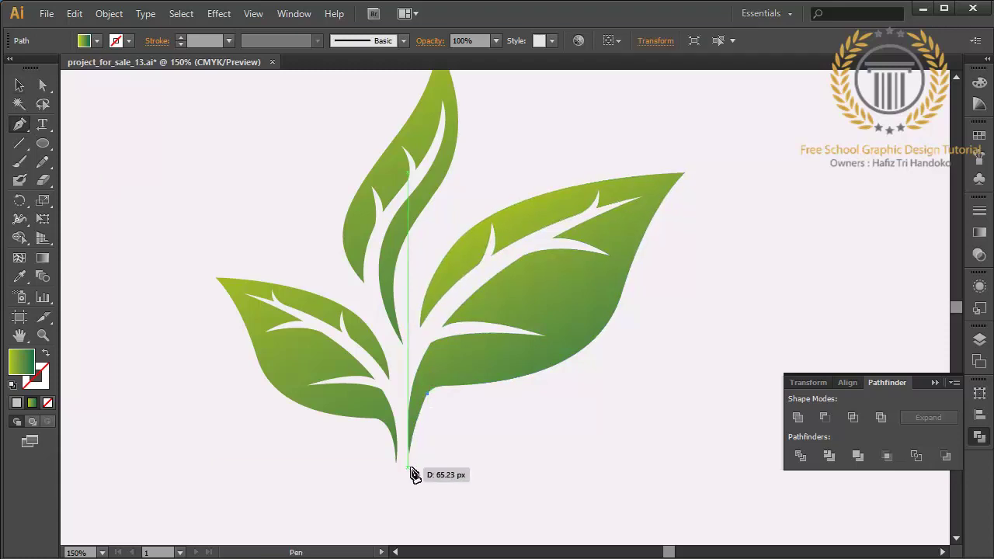
left_click(414, 466)
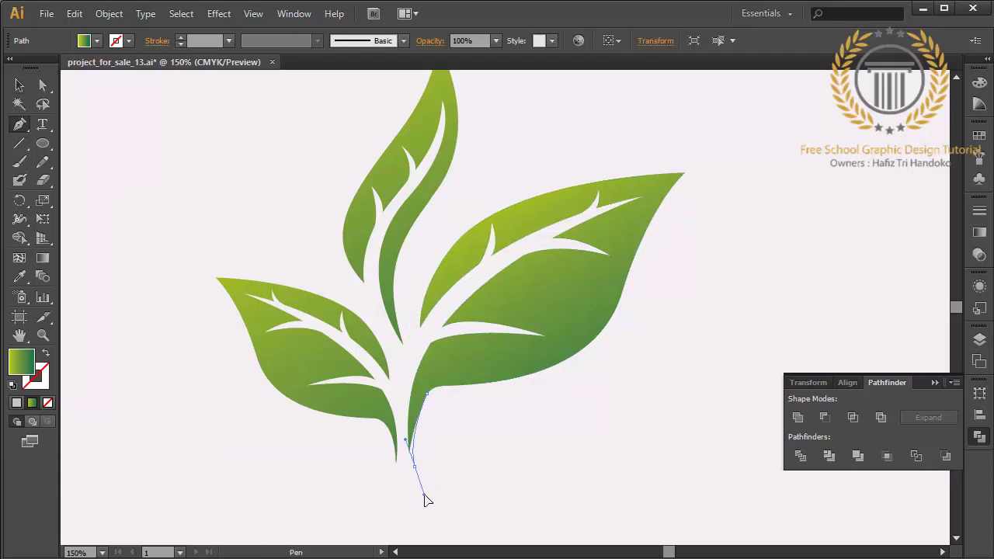
left_click(413, 505)
left_click_drag(418, 508, 422, 510)
mouse_move(427, 471)
left_mouse_down()
mouse_move(422, 494)
mouse_move(381, 476)
mouse_move(395, 471)
mouse_move(402, 486)
mouse_move(399, 476)
mouse_move(417, 484)
mouse_move(413, 406)
left_mouse_up()
left_click(417, 360)
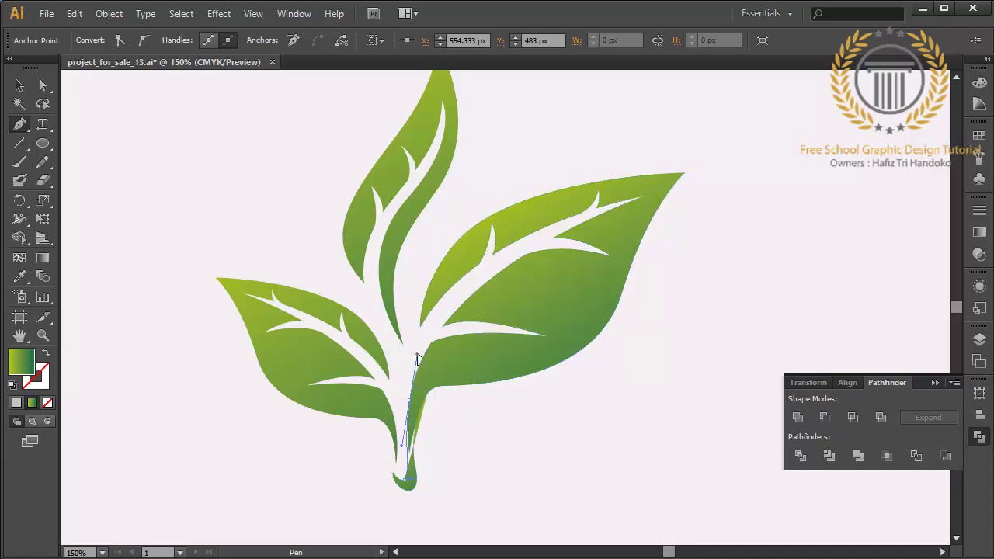
mouse_move(412, 395)
left_mouse_down()
mouse_move(437, 412)
mouse_move(432, 399)
left_mouse_up()
Unite the right leaf and new stem into one shape with Pathfinder, then check its anchors
left_click(19, 85)
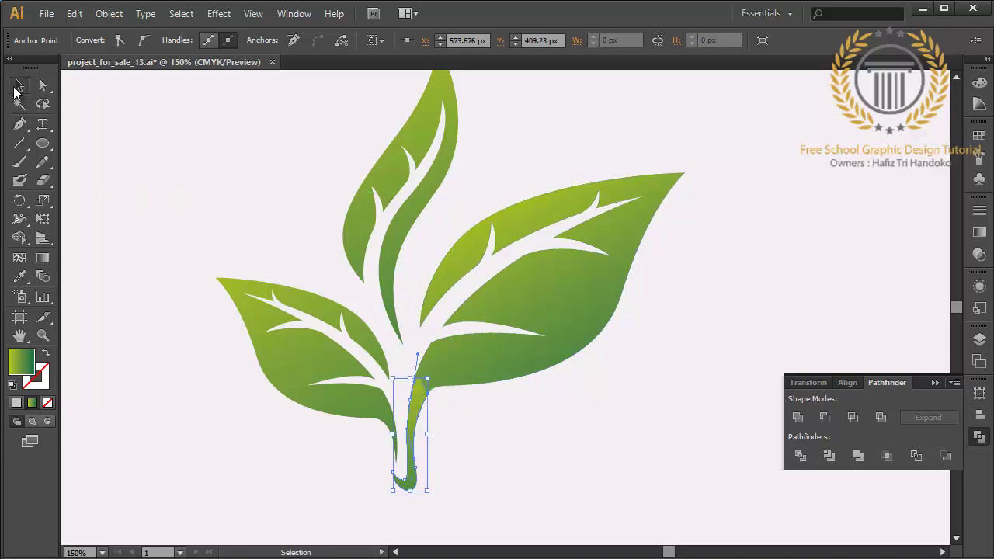
left_click(521, 460)
left_click_drag(479, 443, 423, 385)
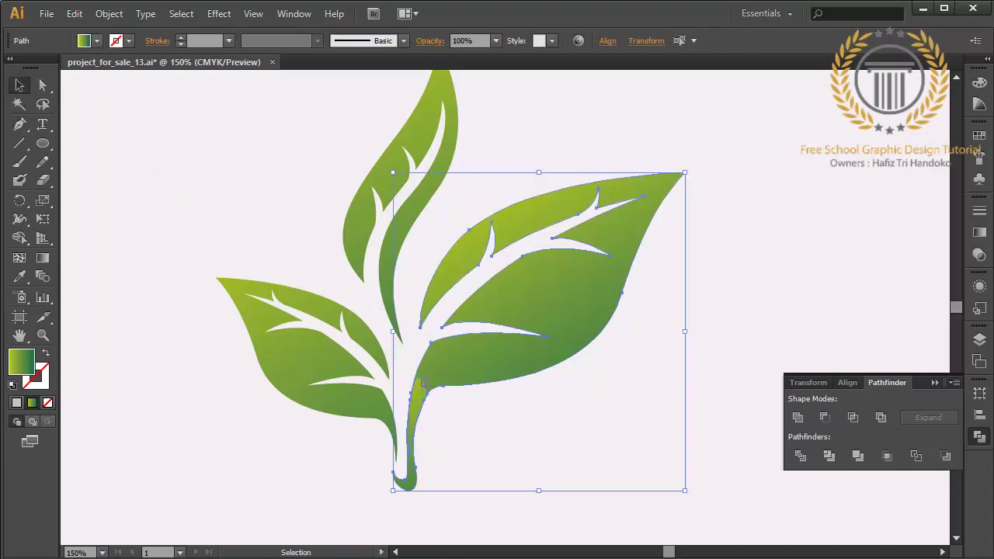
left_click(798, 419)
left_click(634, 467)
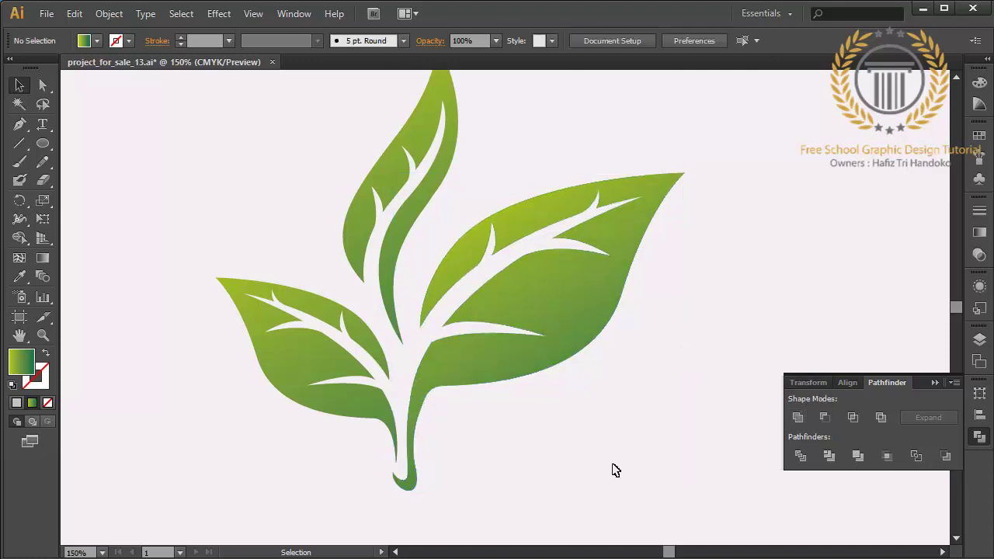
left_click(43, 86)
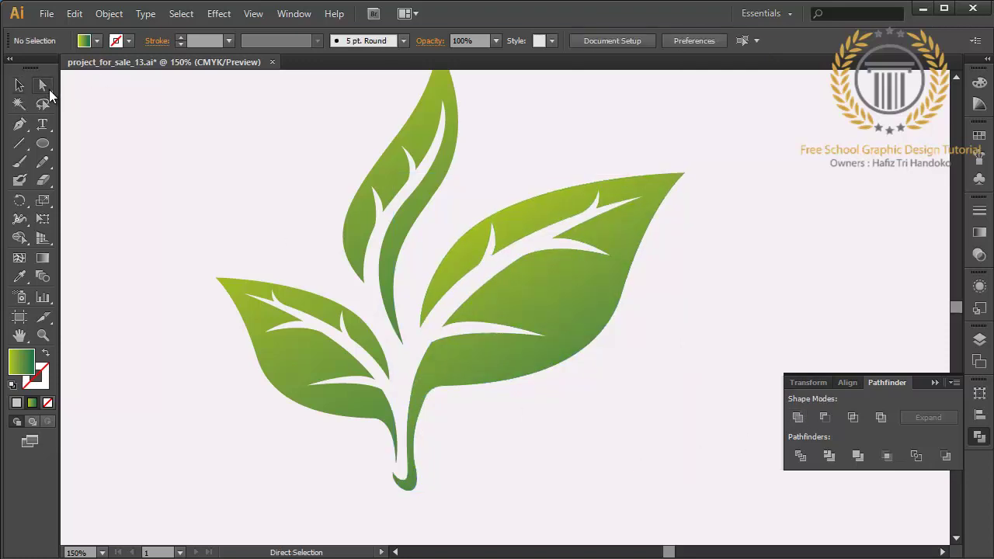
left_click(417, 438)
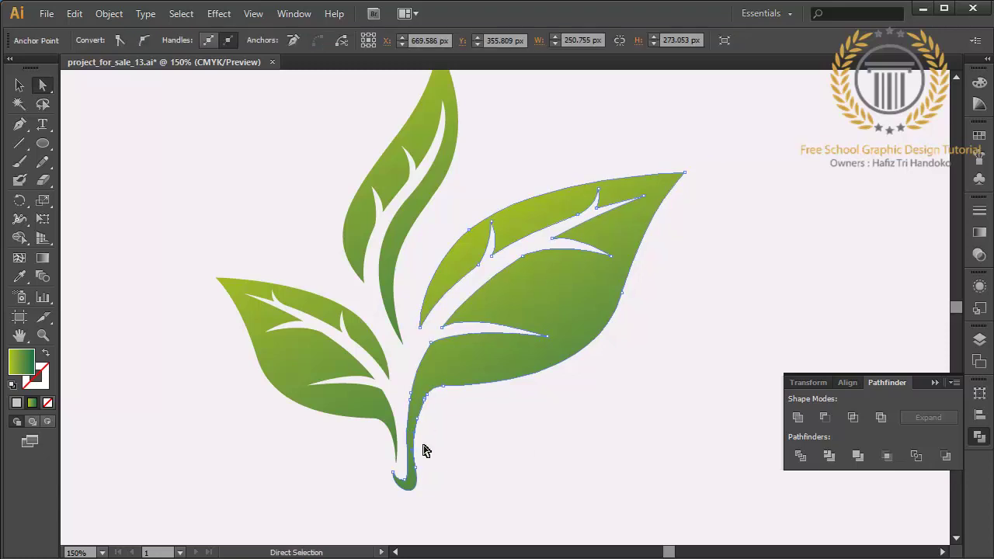
left_click(434, 402)
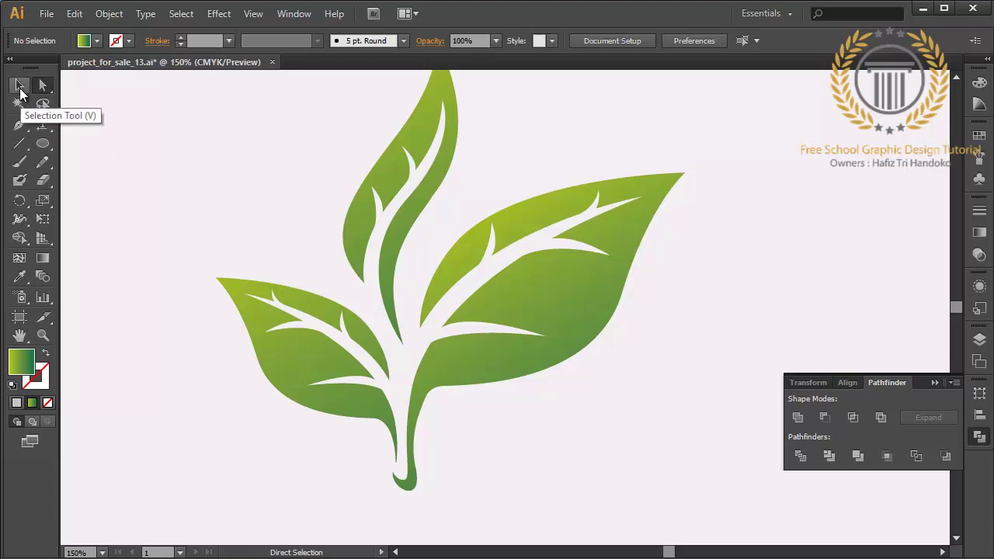
Group all the sprout's leaf paths together
left_click(20, 86)
left_click_drag(226, 178, 561, 458)
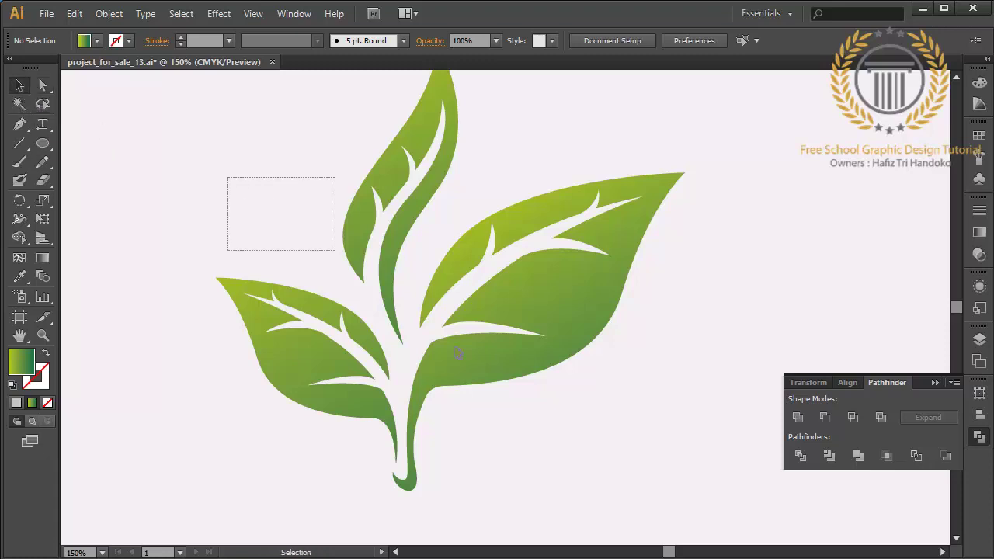
right_click(562, 456)
left_click(602, 295)
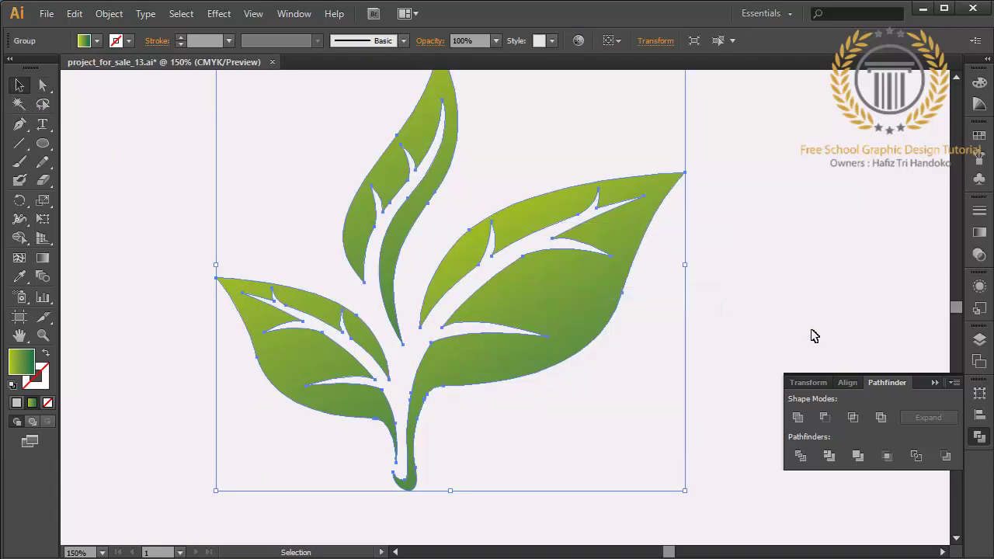
left_click(933, 383)
left_click(782, 402)
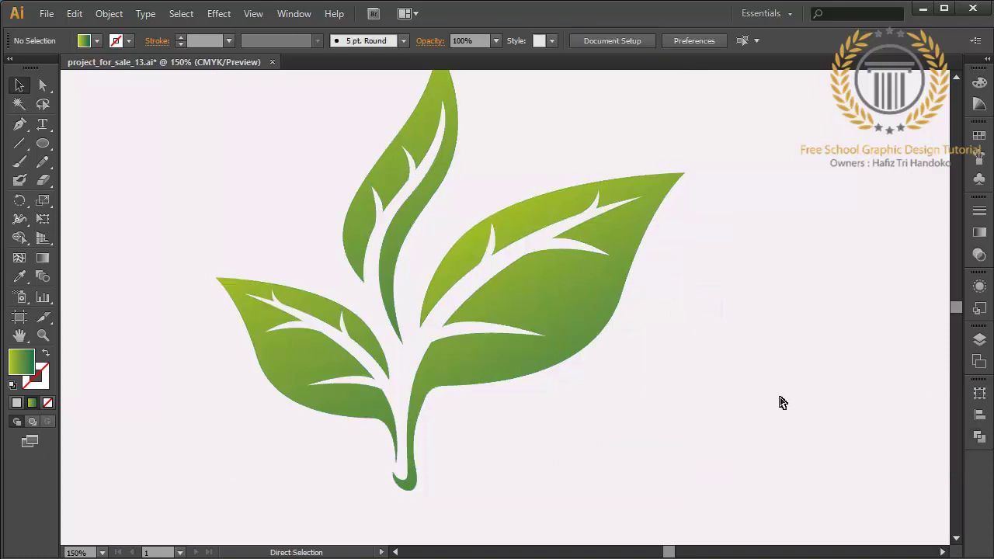
Move the sprout group toward the artboard's middle, enlarge it, and nudge it right
key("ctrl+0")
left_click_drag(542, 292, 552, 366)
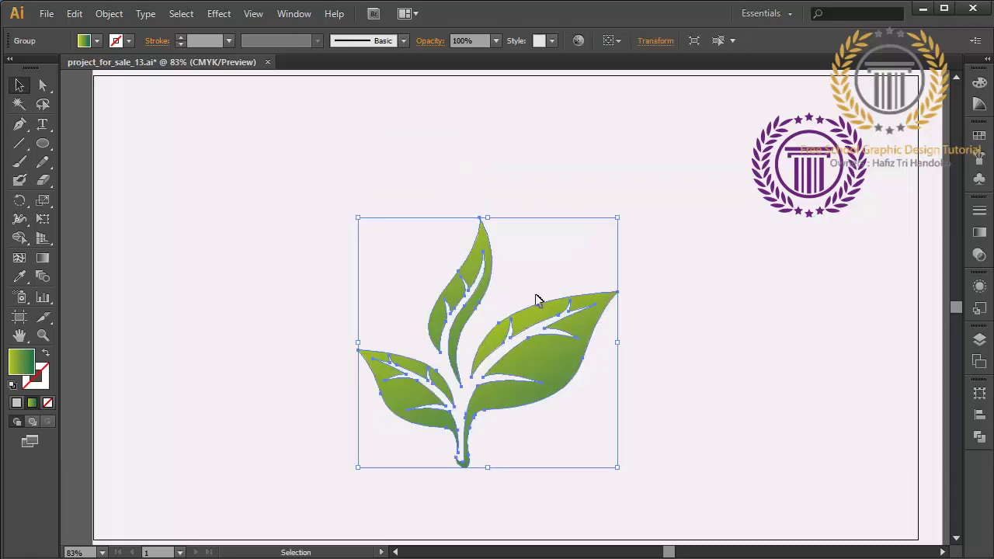
left_click_drag(488, 216, 493, 151)
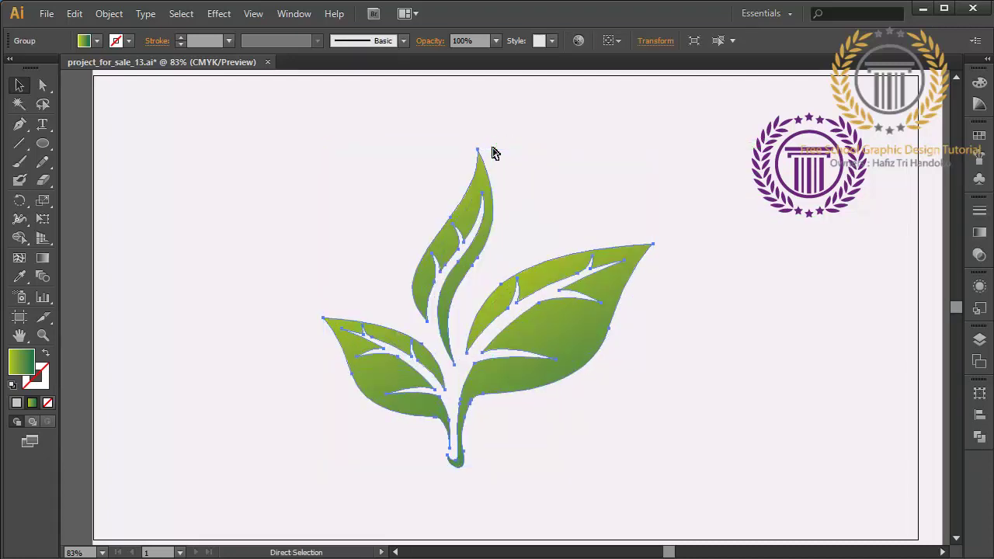
key("ctrl+minus")
key("ctrl+minus")
key("ctrl+minus")
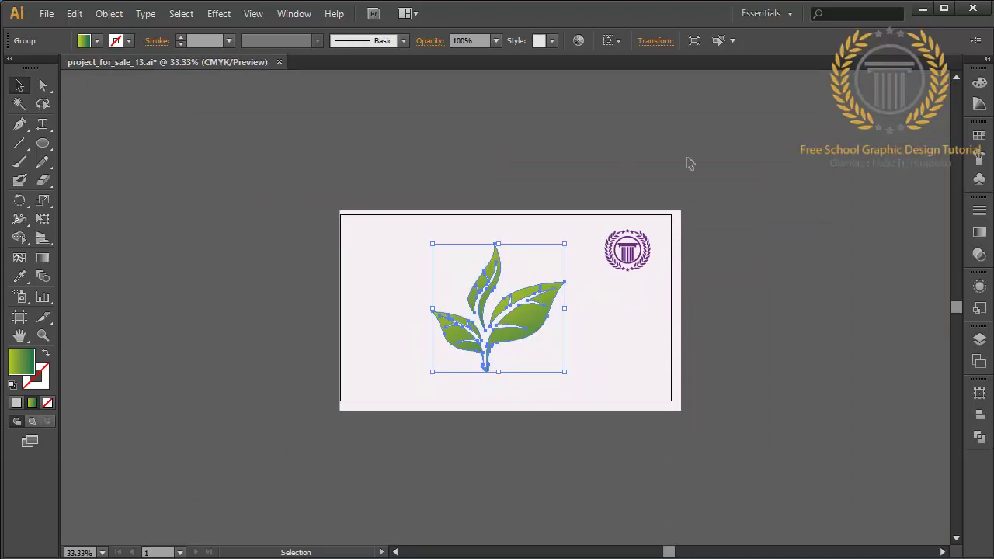
key("Right")
key("Right")
key("Right")
key("Right")
key("Right")
key("Right")
key("Right")
key("Right")
key("Right")
key("Right")
key("Right")
key("Right")
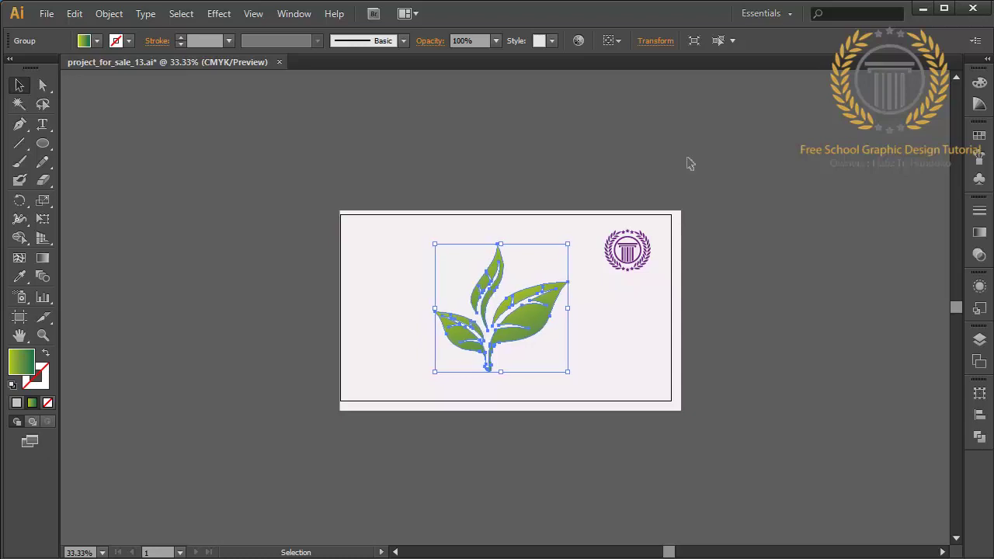
key("Right")
key("Right")
key("Right")
key("Right")
key("Right")
key("Right")
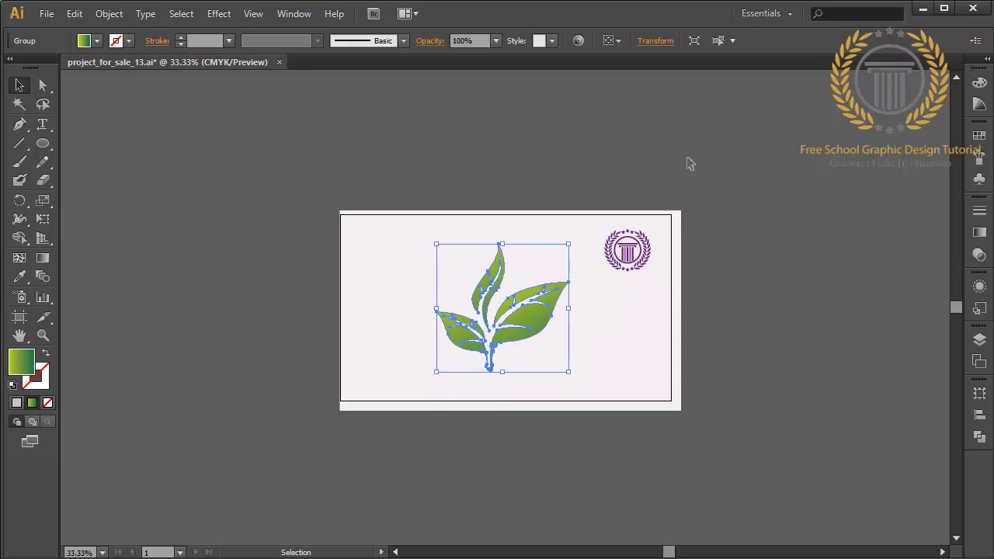
key("Right")
key("Right")
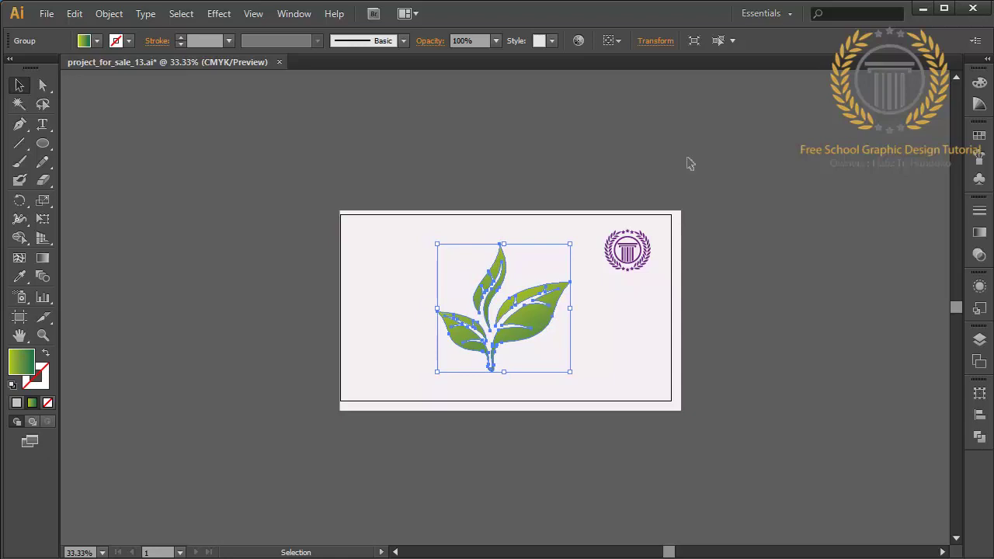
Try green and yellow-green swatch fills on the round emblem
left_click(628, 256)
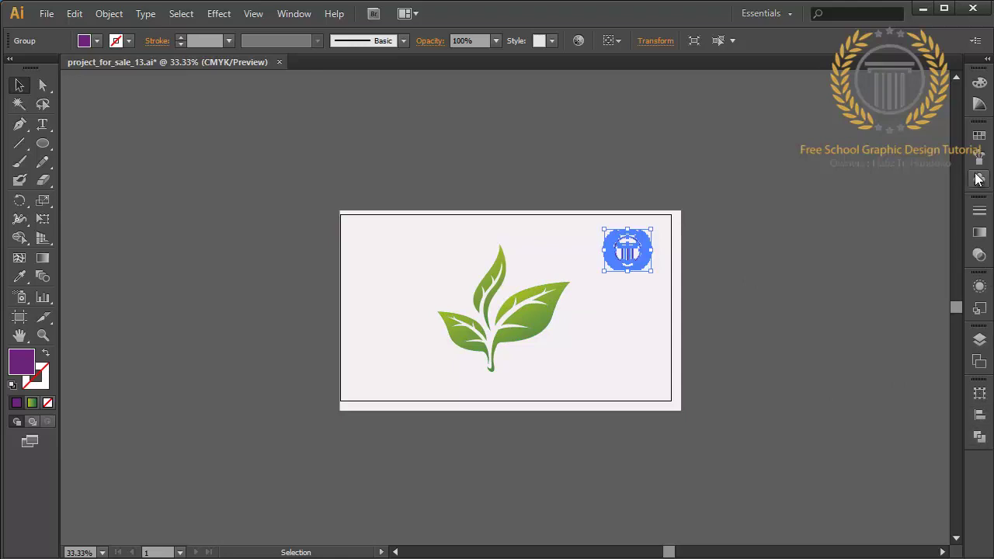
left_click(979, 139)
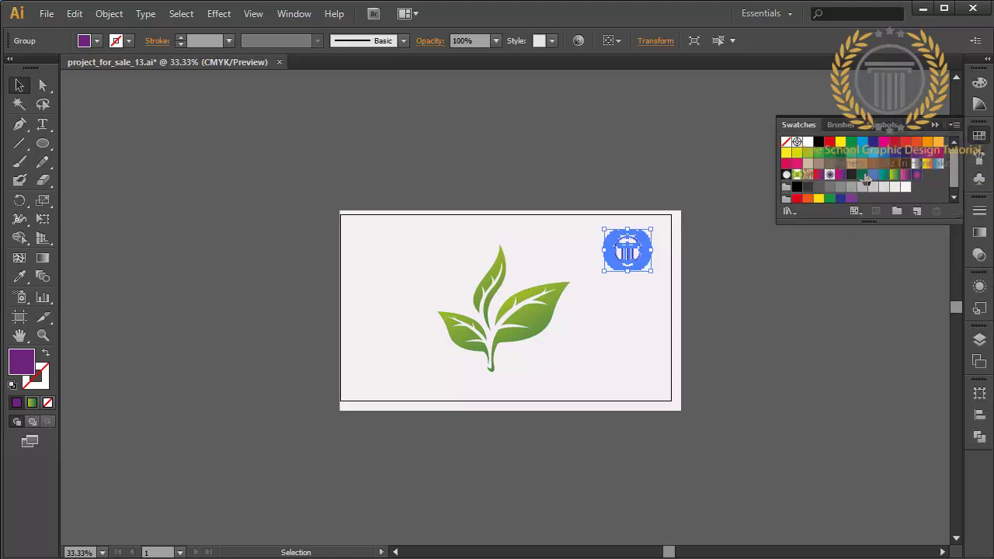
left_click(818, 153)
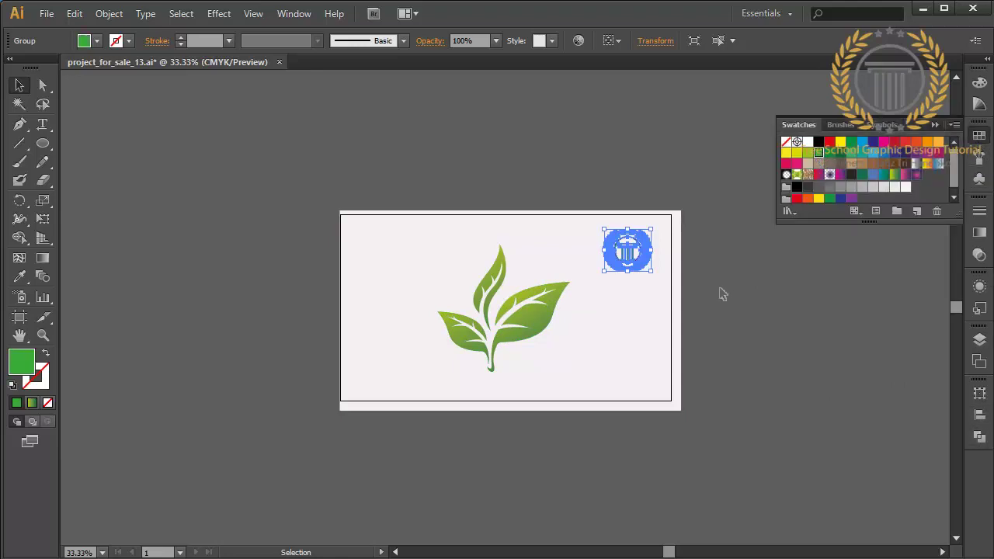
left_click(722, 293)
left_click(643, 268)
left_click(807, 152)
left_click(632, 380)
Eyedrop the leaf's green gradient onto the emblem and run it top to bottom
left_click(628, 251)
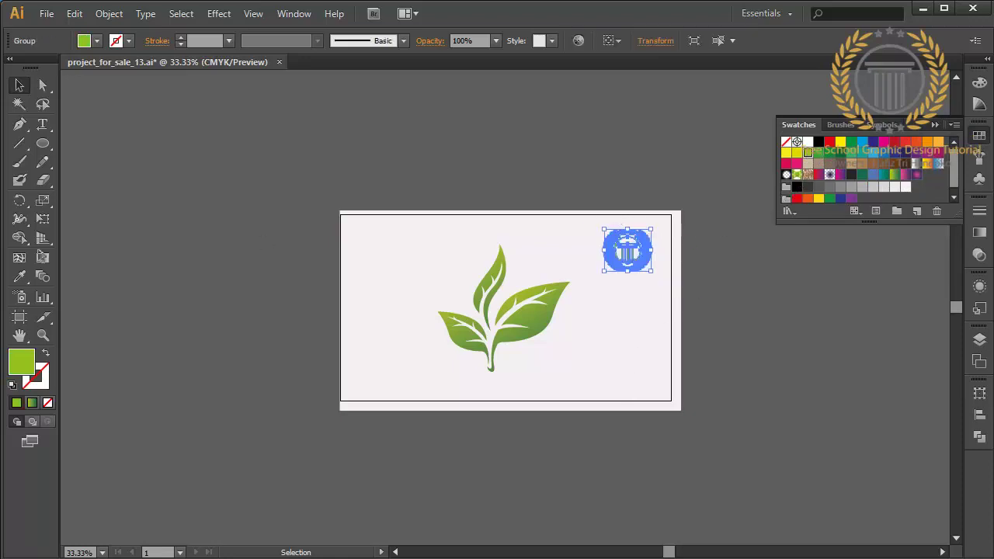
left_click(19, 277)
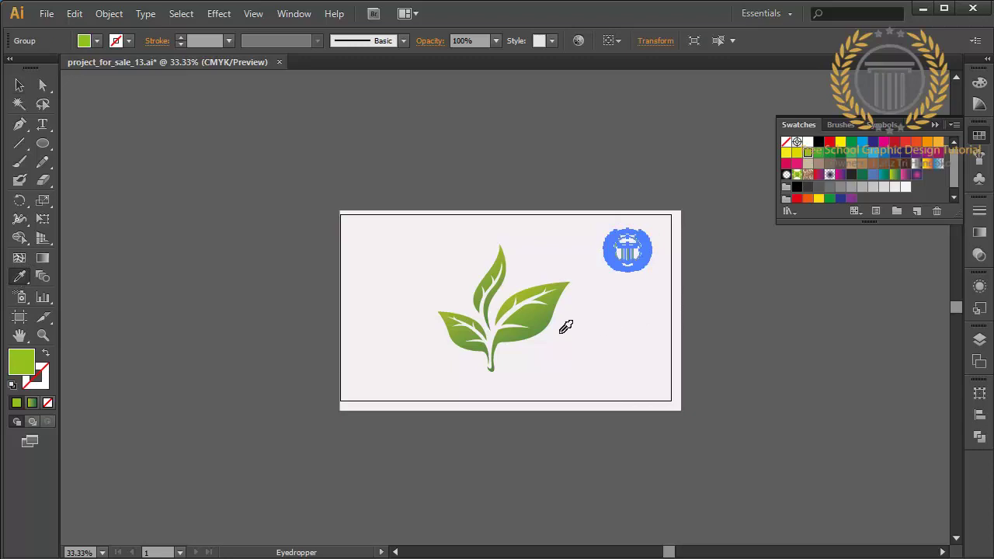
left_click(516, 311)
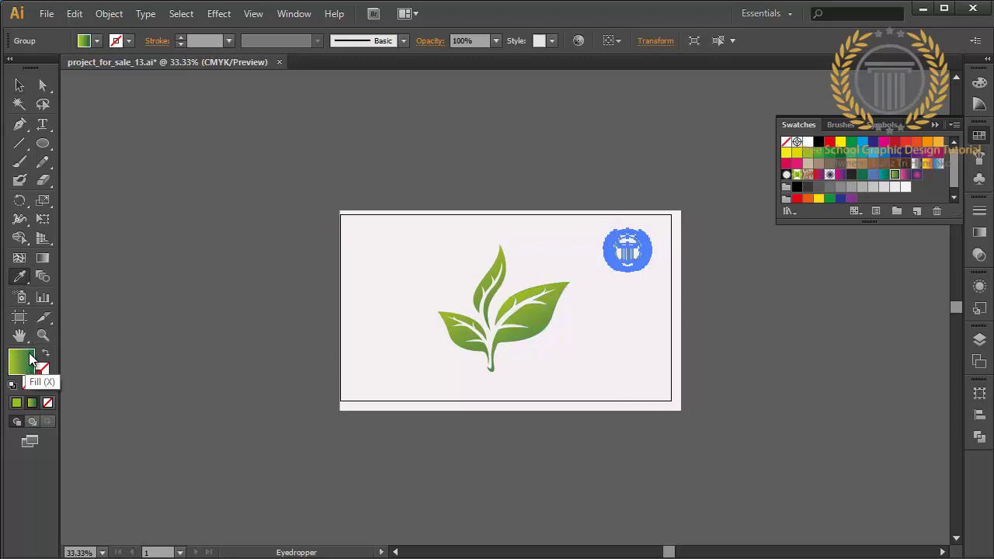
left_click(43, 257)
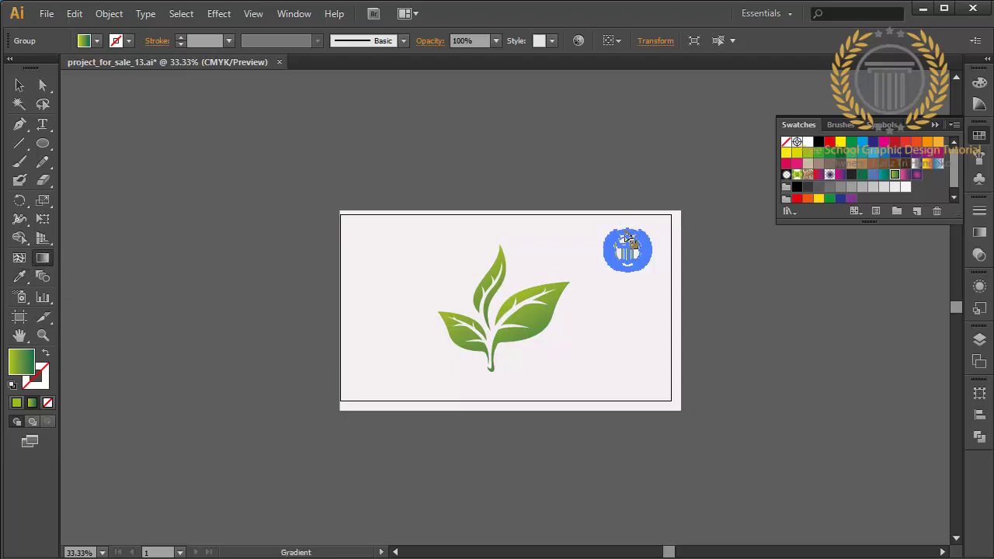
left_click_drag(625, 214, 628, 275)
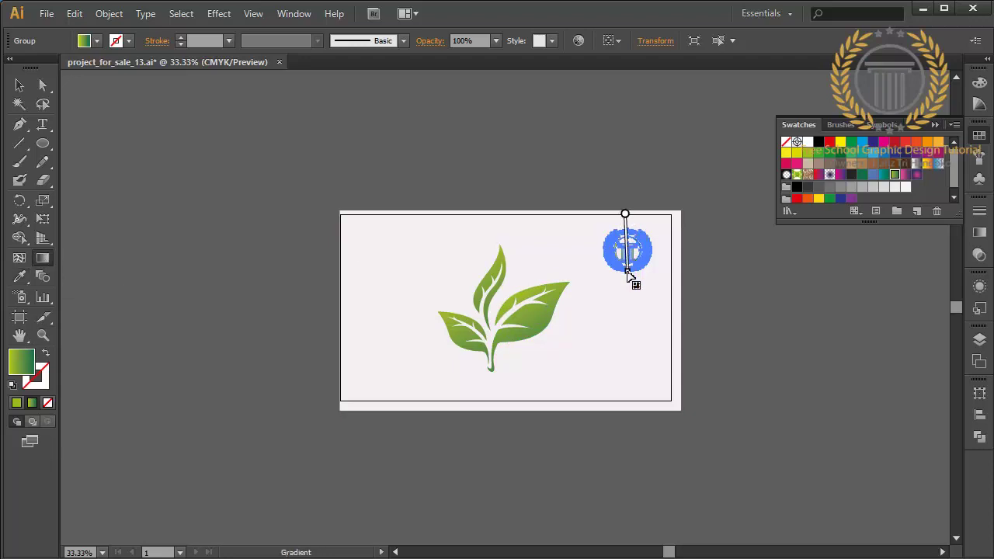
left_click(20, 85)
left_click(91, 117)
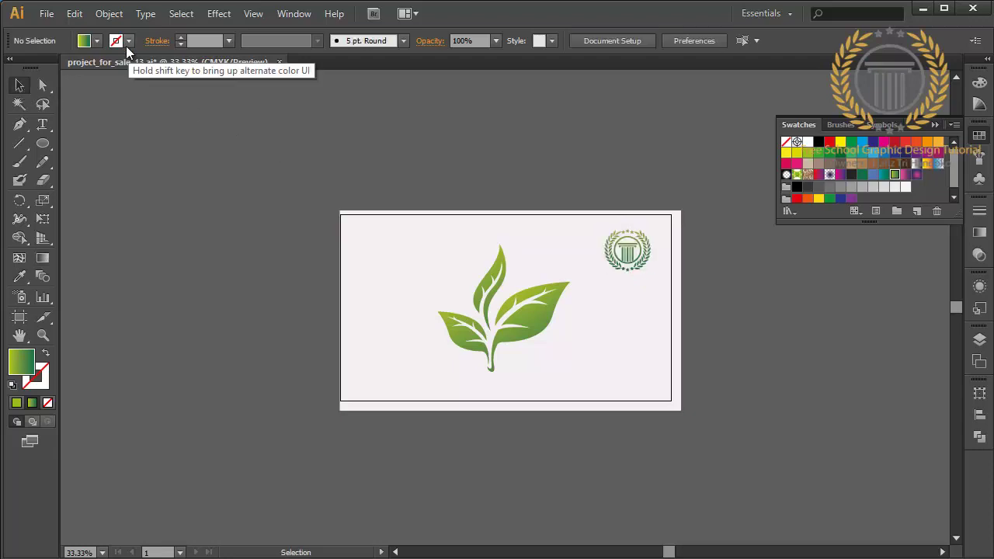
Begin Save As and replace the old file name with a new name
left_click(47, 13)
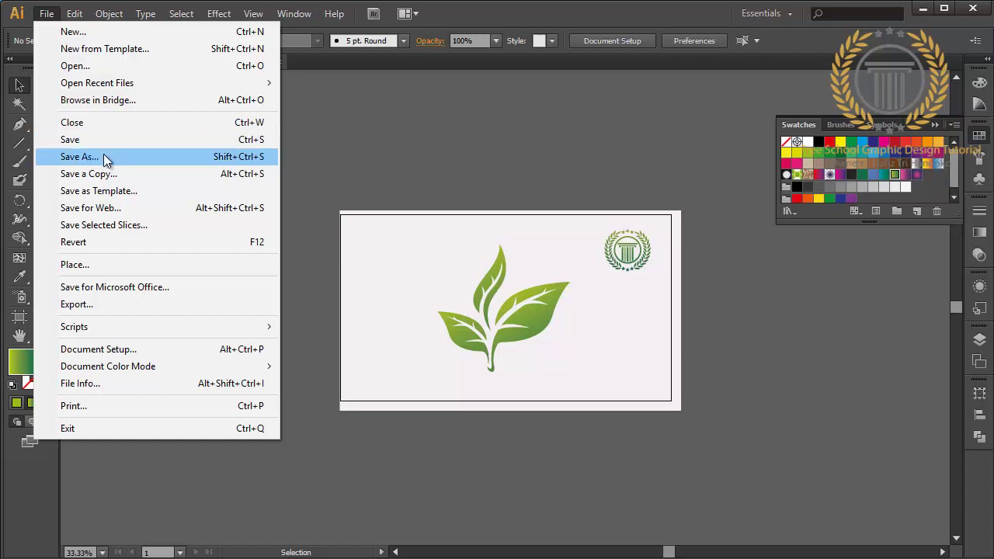
left_click(104, 156)
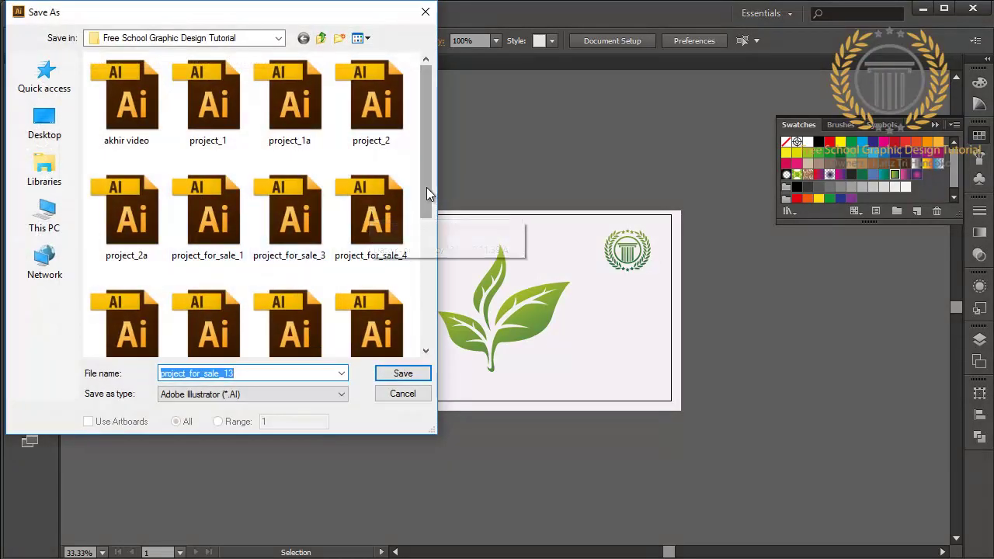
left_click_drag(427, 187, 425, 342)
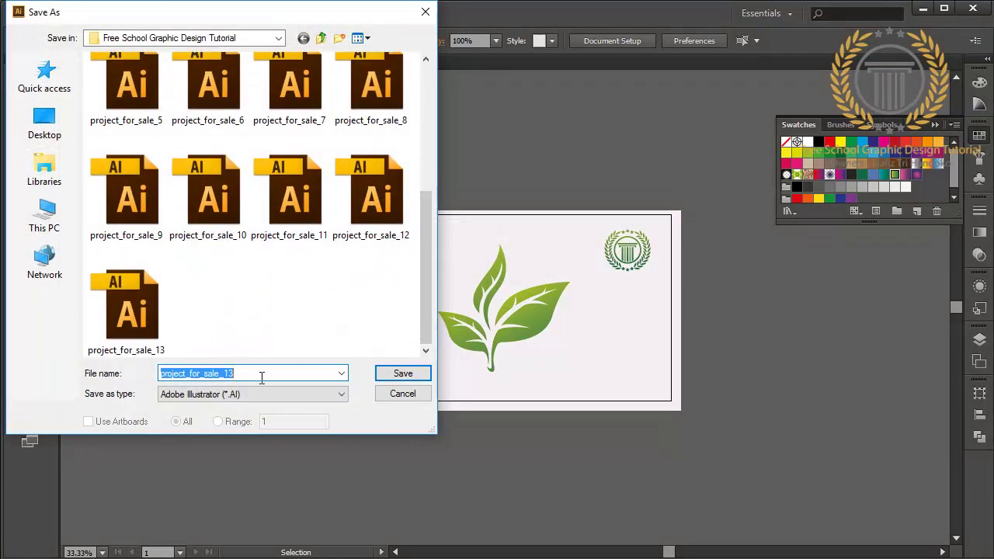
left_click(262, 374)
key("BackSpace")
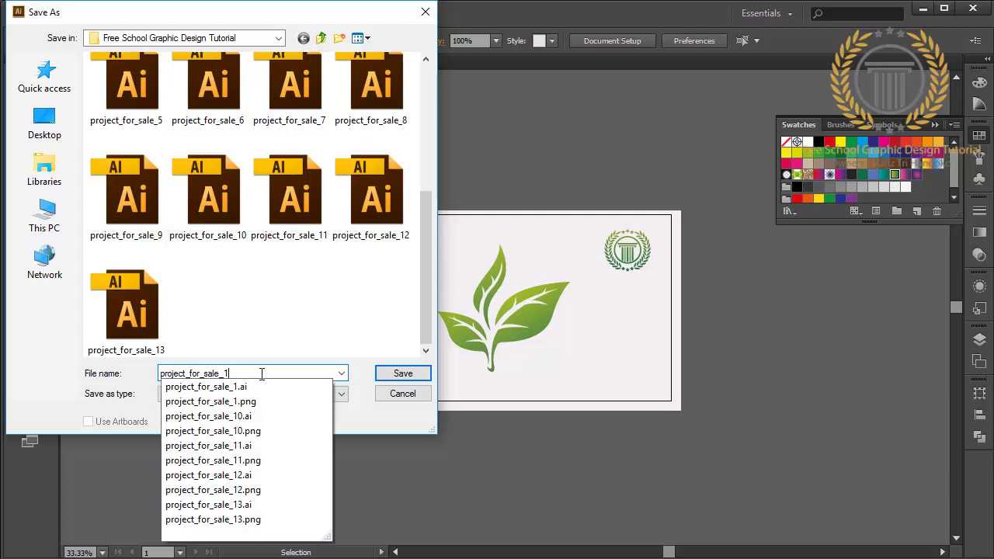
key("BackSpace")
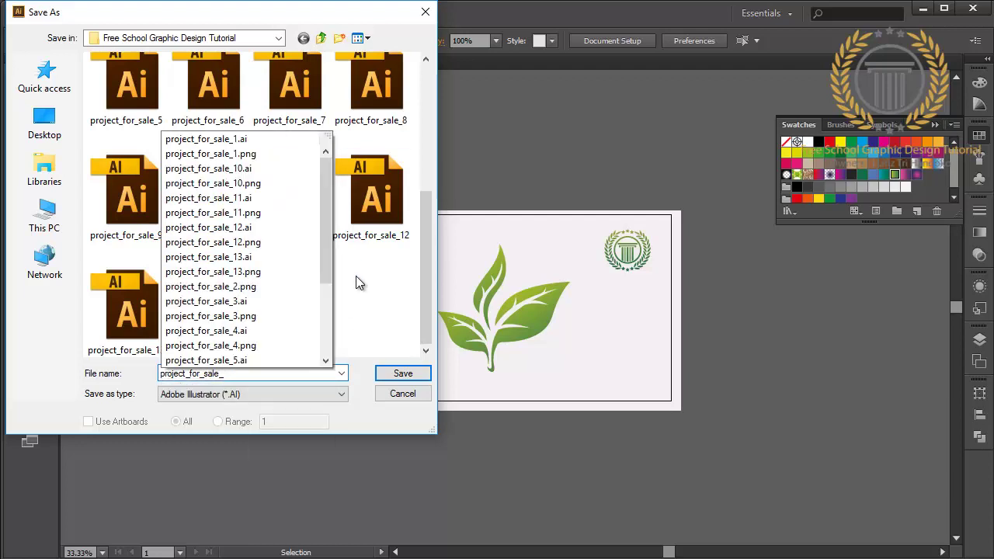
key("ctrl+a")
type("ne")
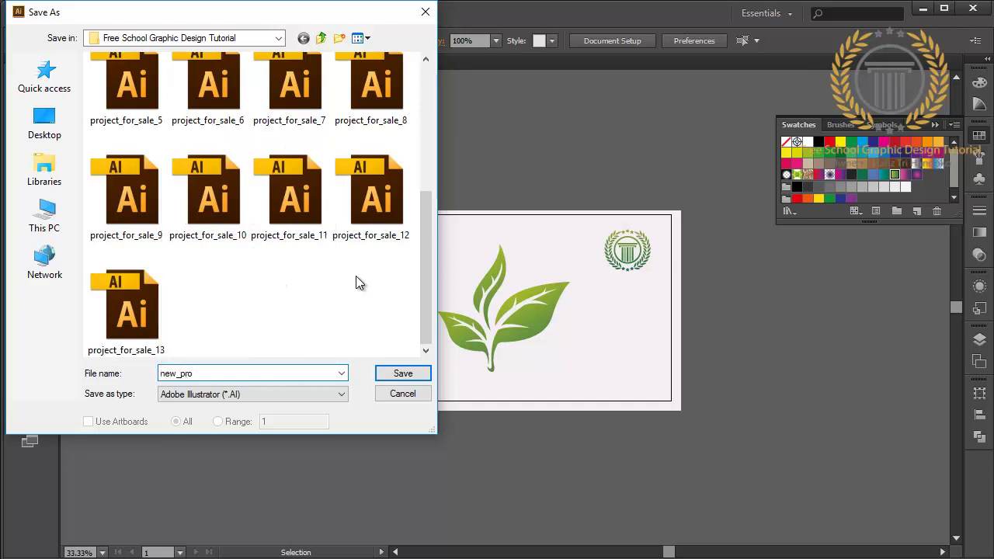
type("ject")
type("_")
type("hafi")
type("d")
type("_p")
type("ro")
key("BackSpace")
key("BackSpace")
key("BackSpace")
type("1")
Save the file into D:\project 500 and accept the Illustrator Options
left_click(321, 39)
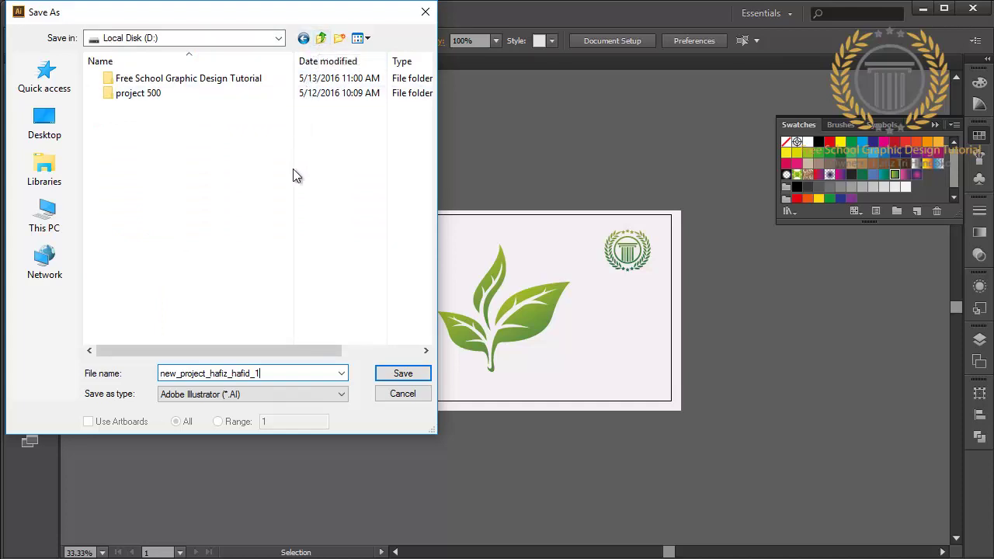
mouse_move(138, 93)
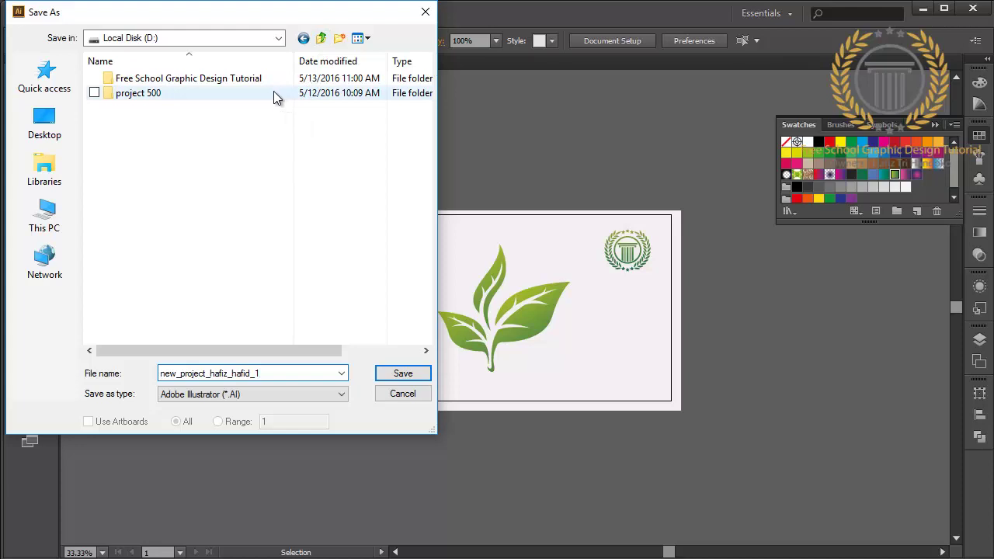
left_click(237, 96)
left_click(171, 96)
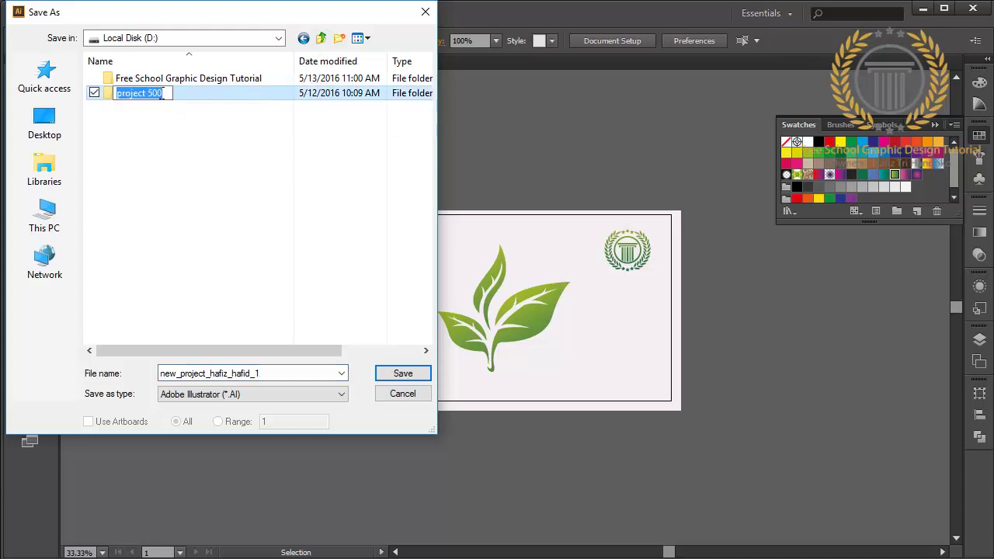
left_click(214, 98)
double_click(213, 99)
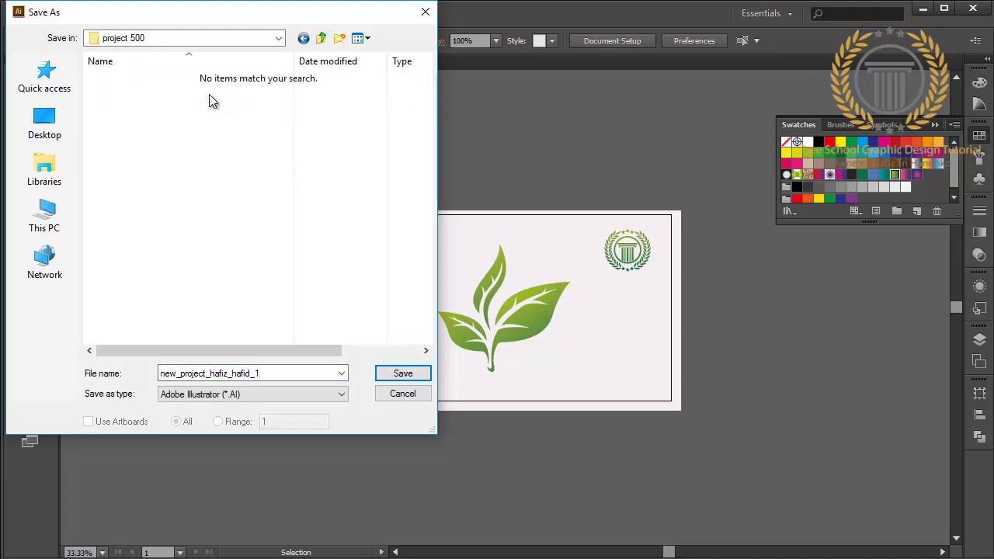
left_click(390, 376)
left_click(390, 376)
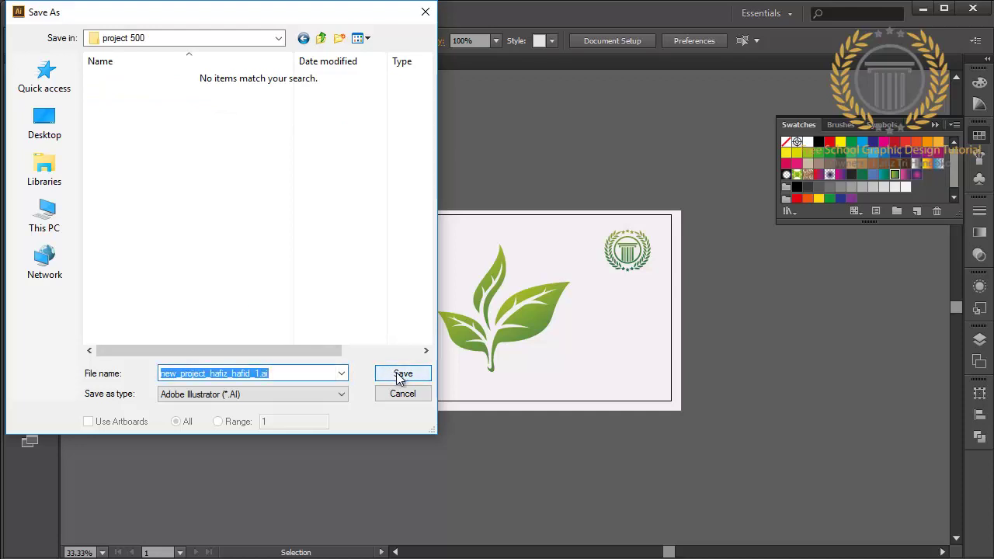
left_click(397, 374)
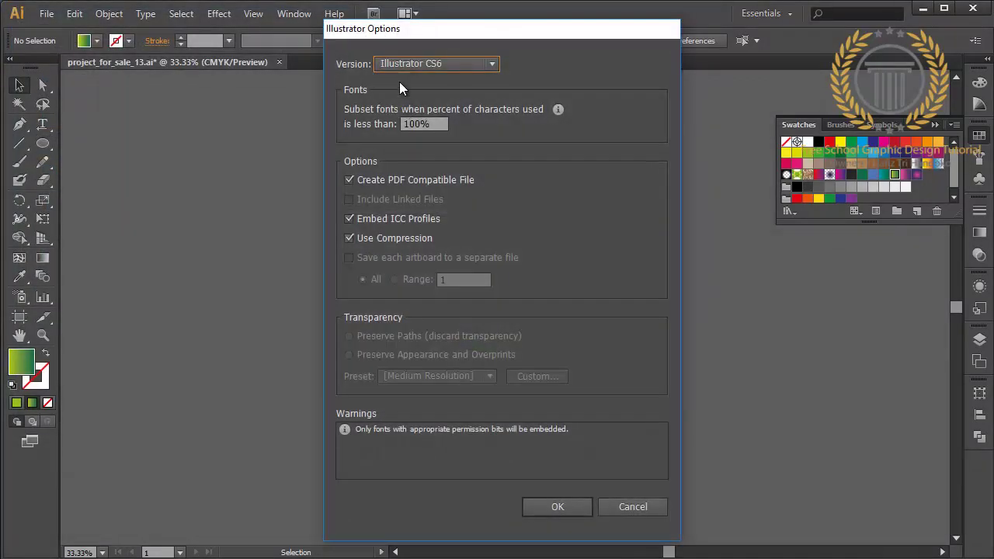
left_click(396, 71)
left_click(540, 506)
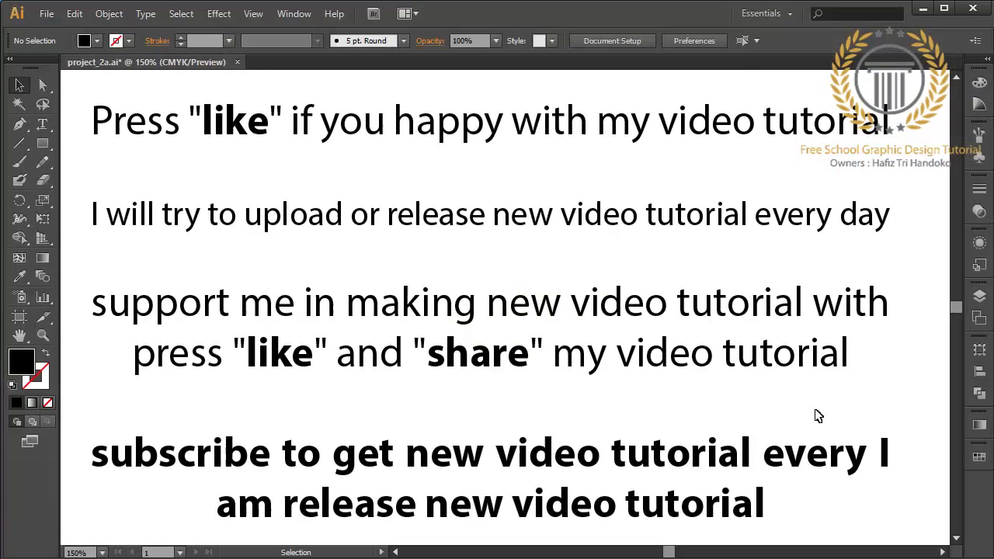
Draw Paintbrush arrows pointing at both 'like' words, 'share' and 'subscribe'
left_click(20, 161)
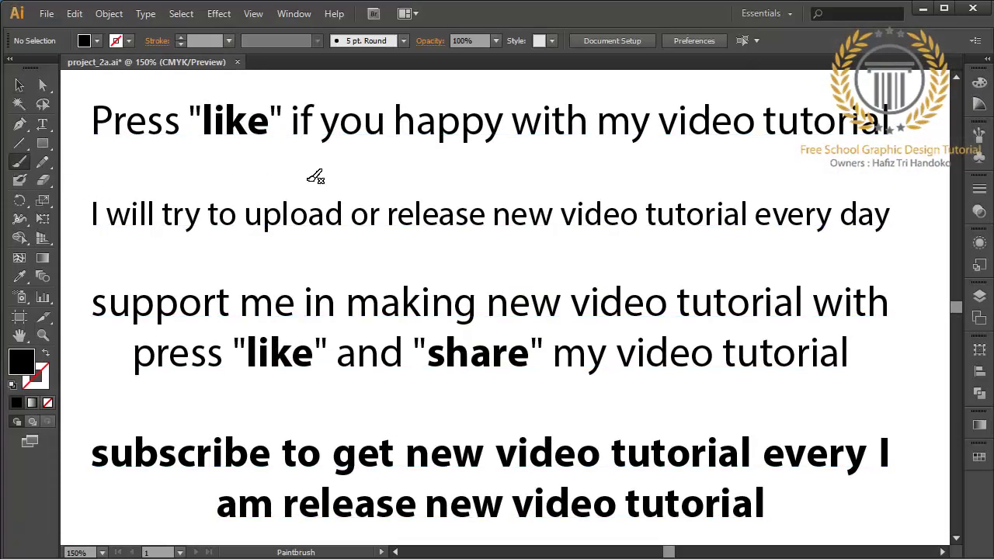
mouse_move(415, 181)
left_mouse_down()
mouse_move(313, 176)
mouse_move(257, 146)
mouse_move(268, 147)
left_mouse_up()
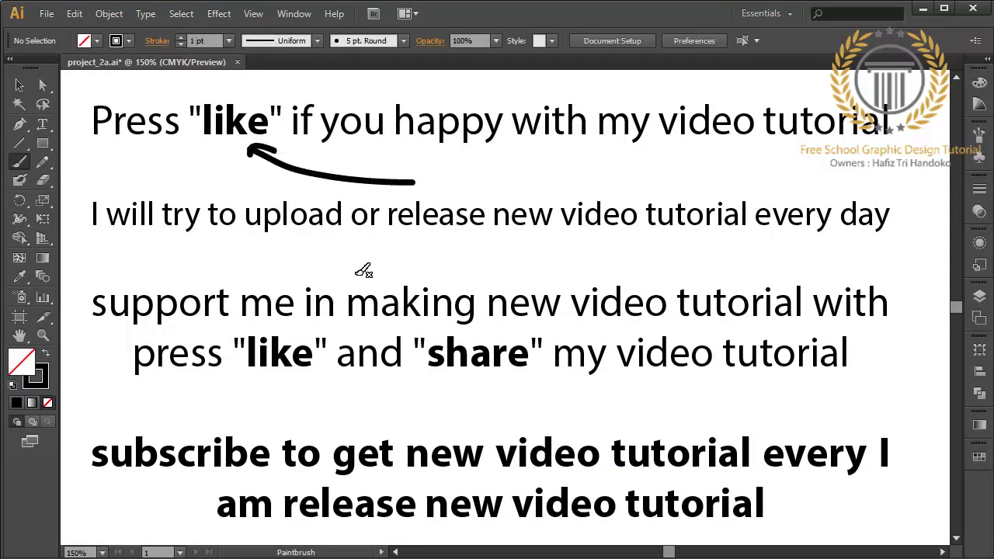
mouse_move(176, 410)
left_mouse_down()
mouse_move(271, 380)
mouse_move(284, 385)
left_mouse_up()
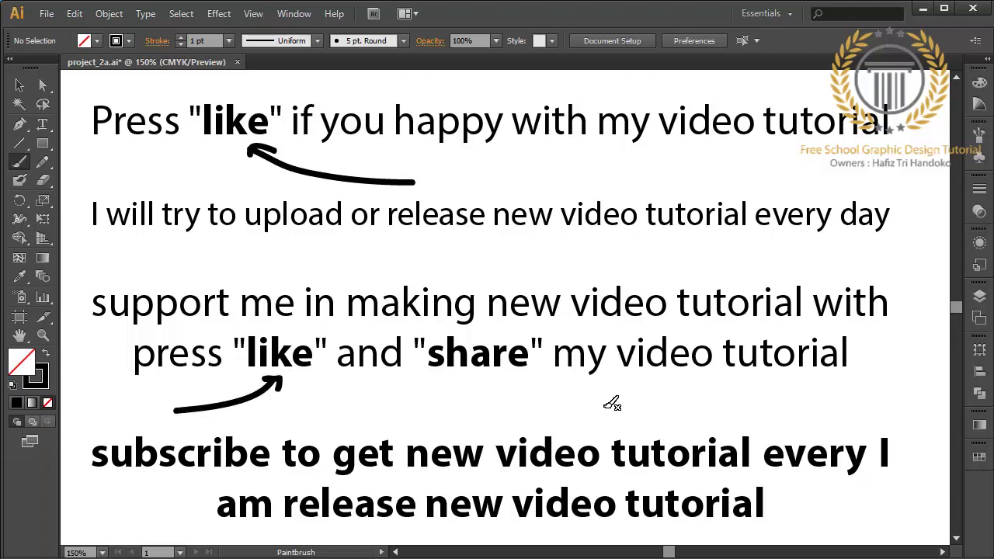
mouse_move(615, 416)
left_mouse_down()
mouse_move(497, 391)
mouse_move(506, 378)
left_mouse_up()
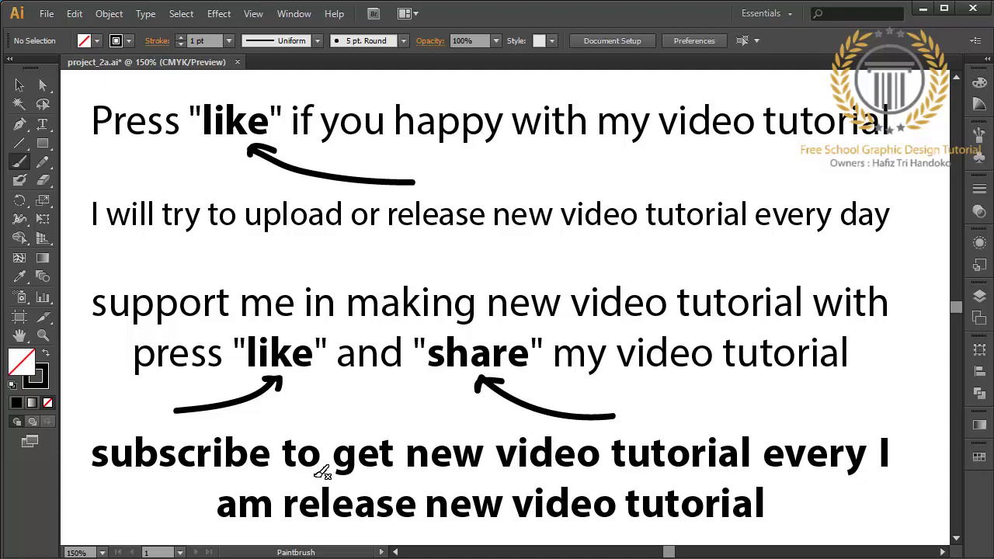
mouse_move(96, 526)
left_mouse_down()
mouse_move(148, 479)
mouse_move(160, 500)
left_mouse_up()
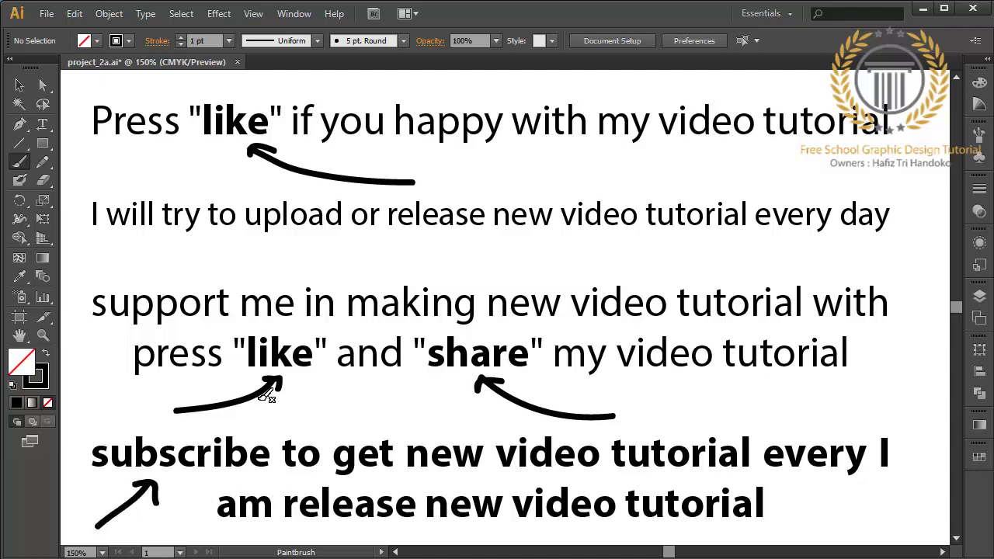
Circle both 'like' words, 'share' and 'subscribe', then return to the Selection tool
left_click_drag(221, 81, 199, 90)
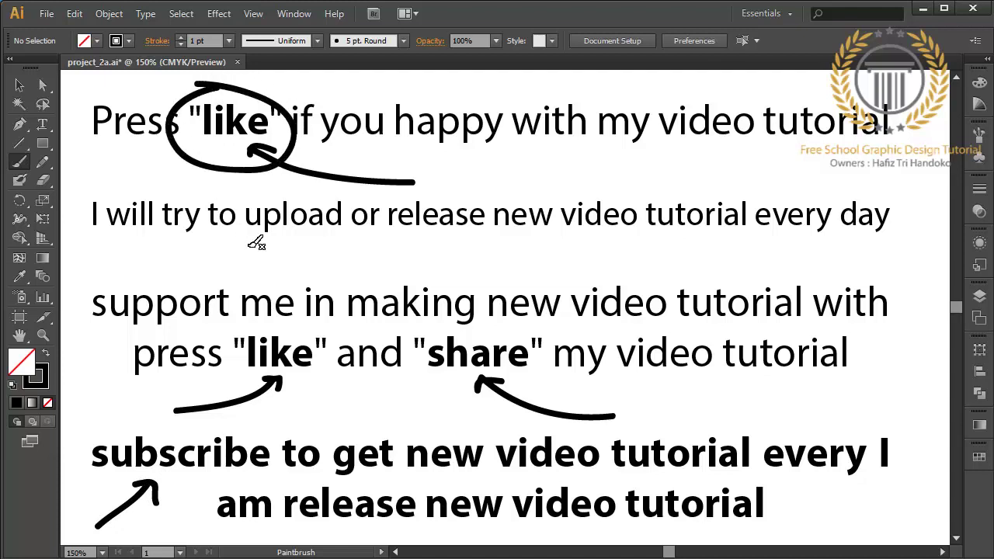
mouse_move(277, 318)
left_mouse_down()
mouse_move(227, 340)
mouse_move(305, 388)
mouse_move(316, 326)
mouse_move(273, 312)
left_mouse_up()
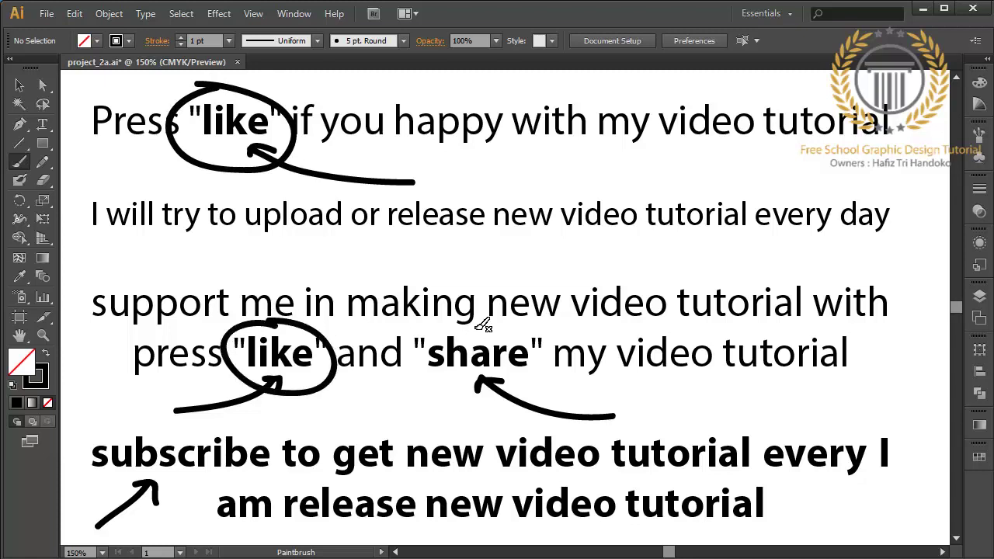
mouse_move(482, 321)
left_mouse_down()
mouse_move(409, 356)
mouse_move(550, 378)
mouse_move(515, 328)
mouse_move(466, 326)
left_mouse_up()
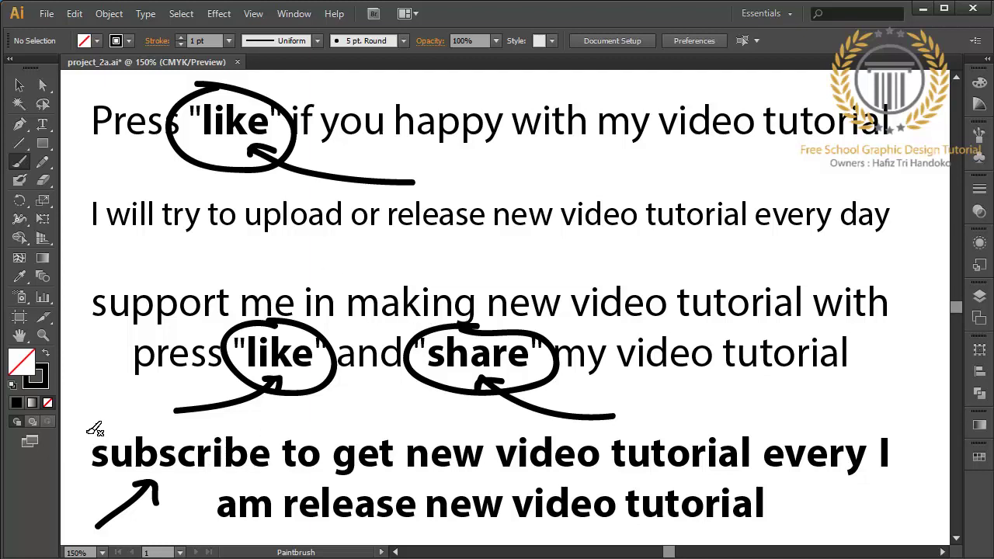
mouse_move(91, 428)
left_mouse_down()
mouse_move(140, 413)
mouse_move(269, 434)
mouse_move(272, 466)
mouse_move(142, 479)
mouse_move(82, 453)
mouse_move(98, 421)
left_mouse_up()
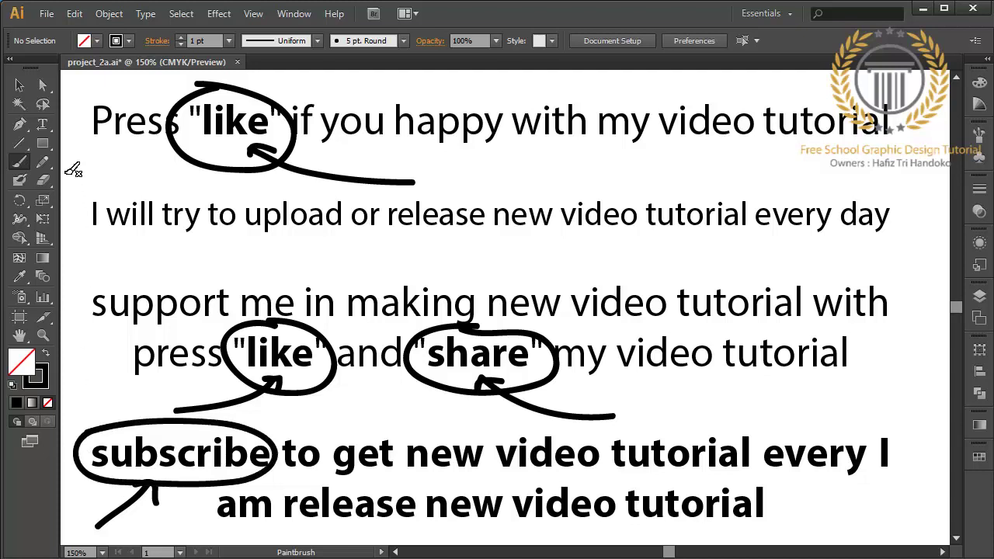
left_click(20, 86)
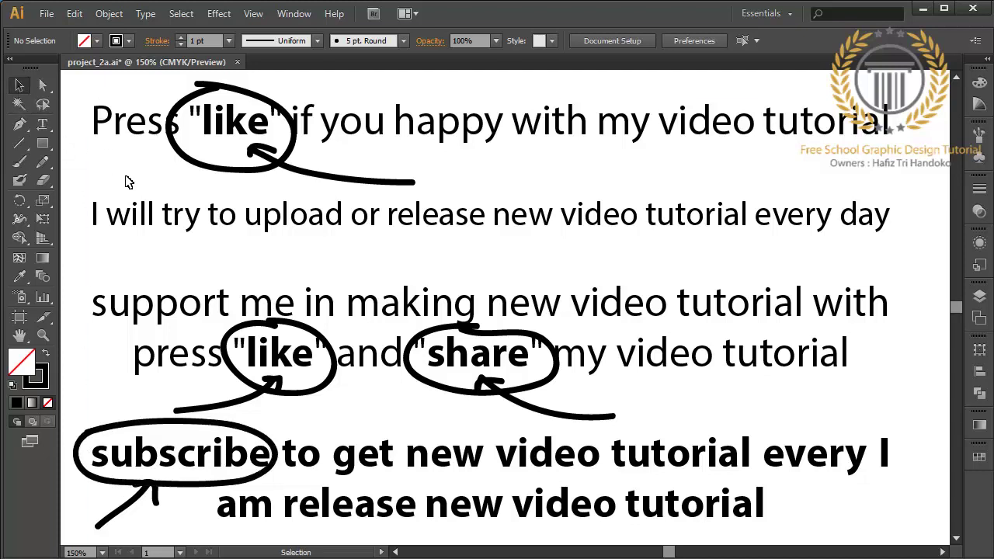